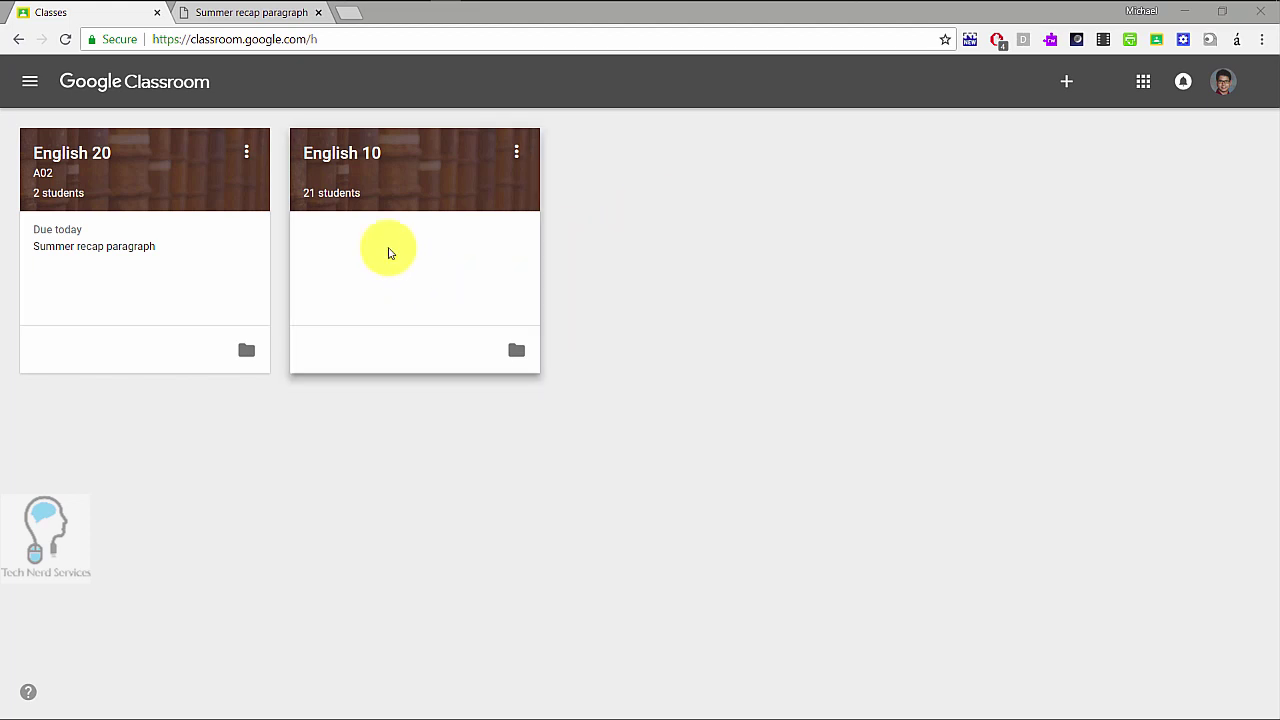
Step: Open the English 10 class and view its About information, including the course description and attached materials
click(345, 165)
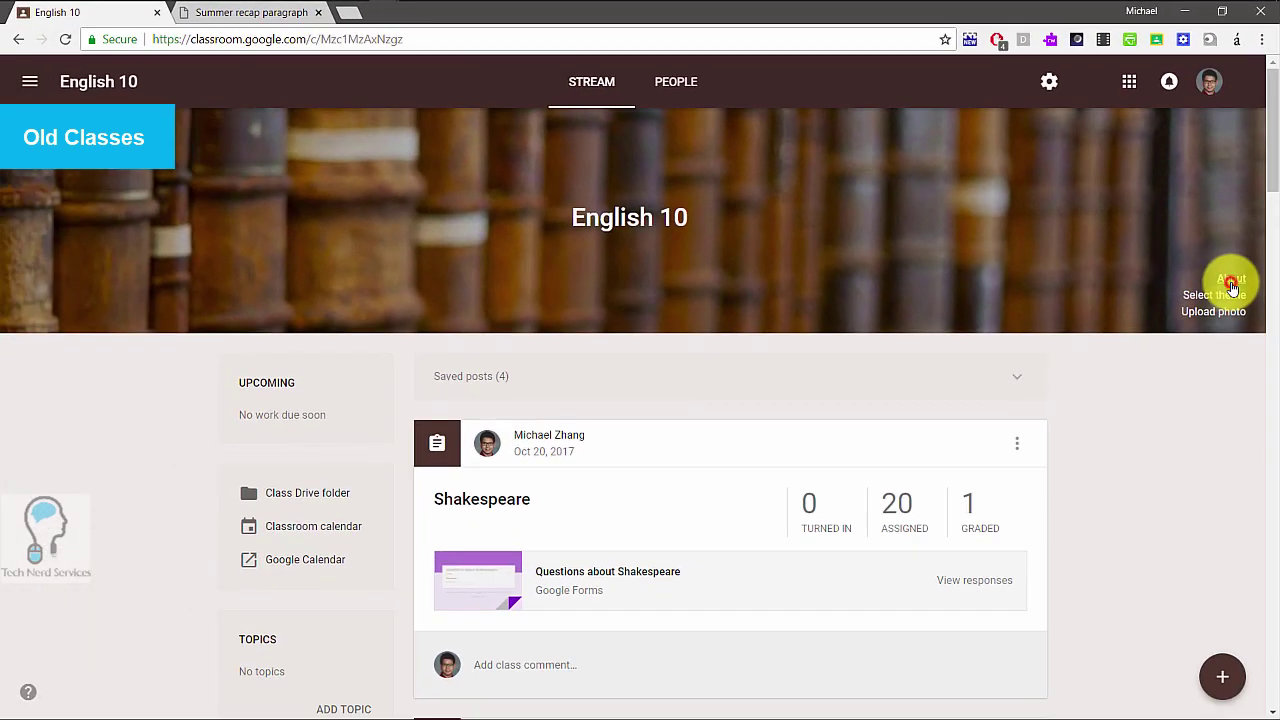
click(1209, 412)
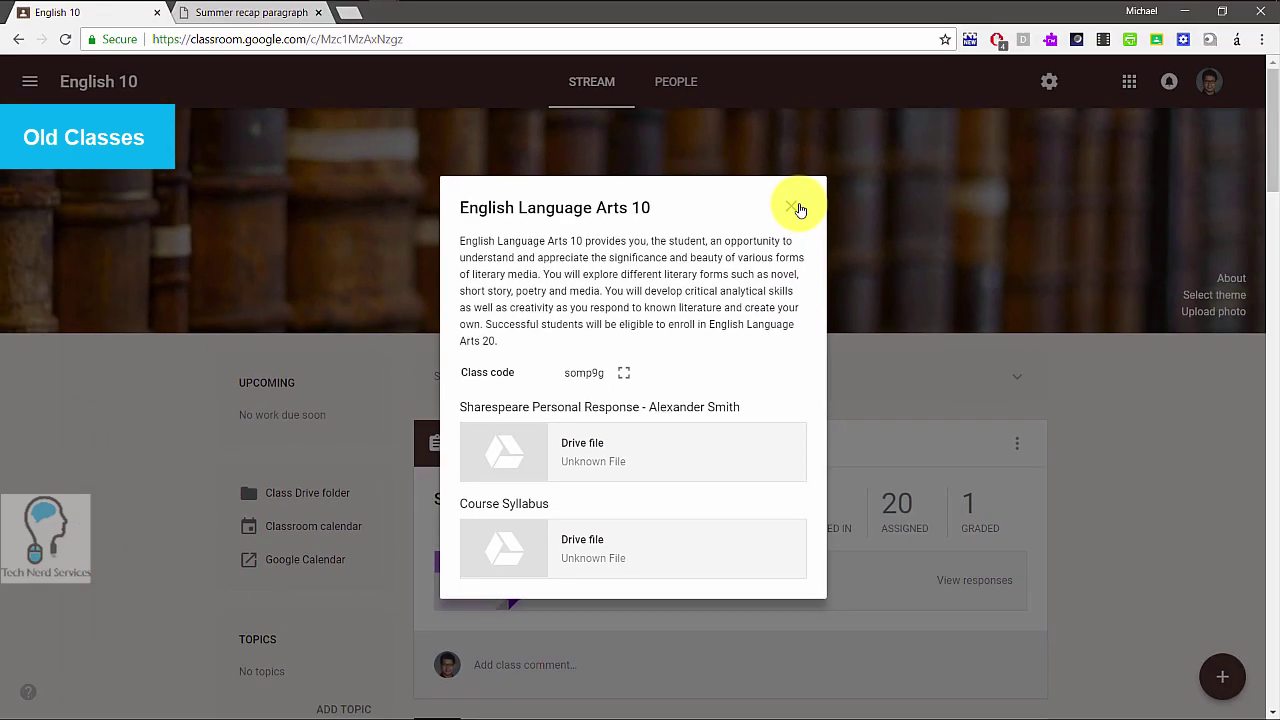
click(799, 206)
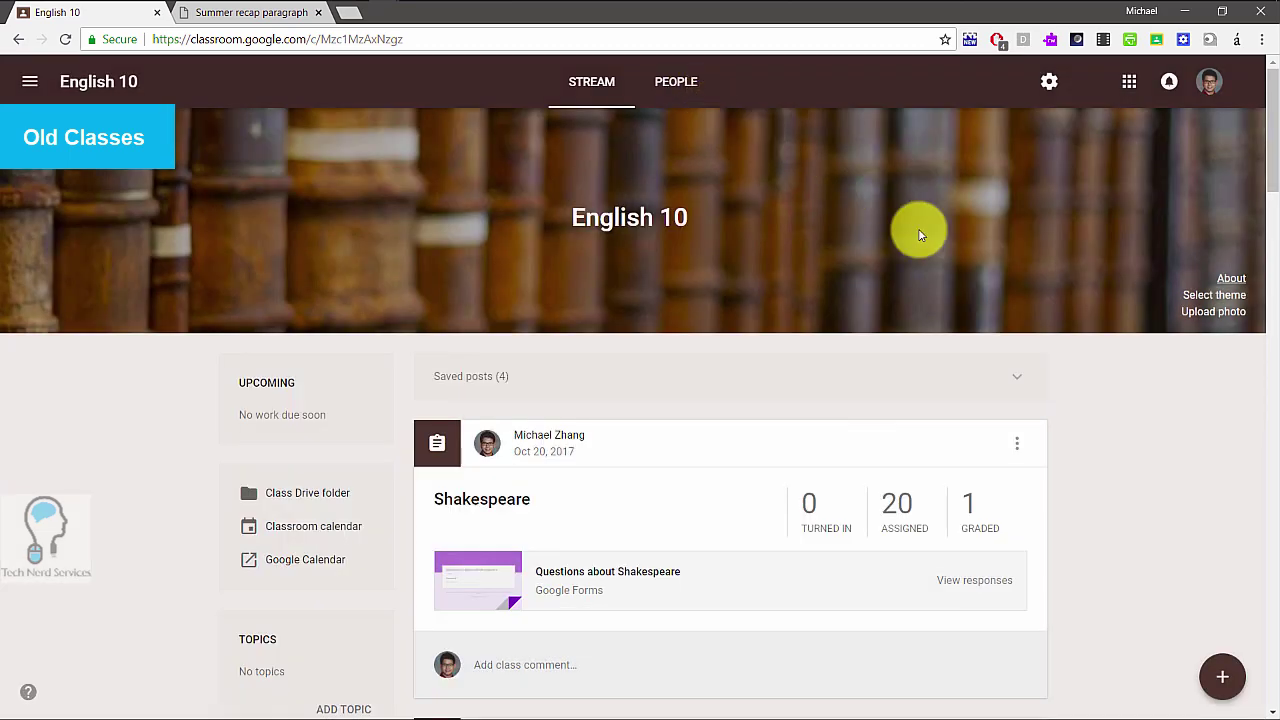
Step: Review the English 10 class settings, including the editable class details and class materials, without changing anything
click(1050, 91)
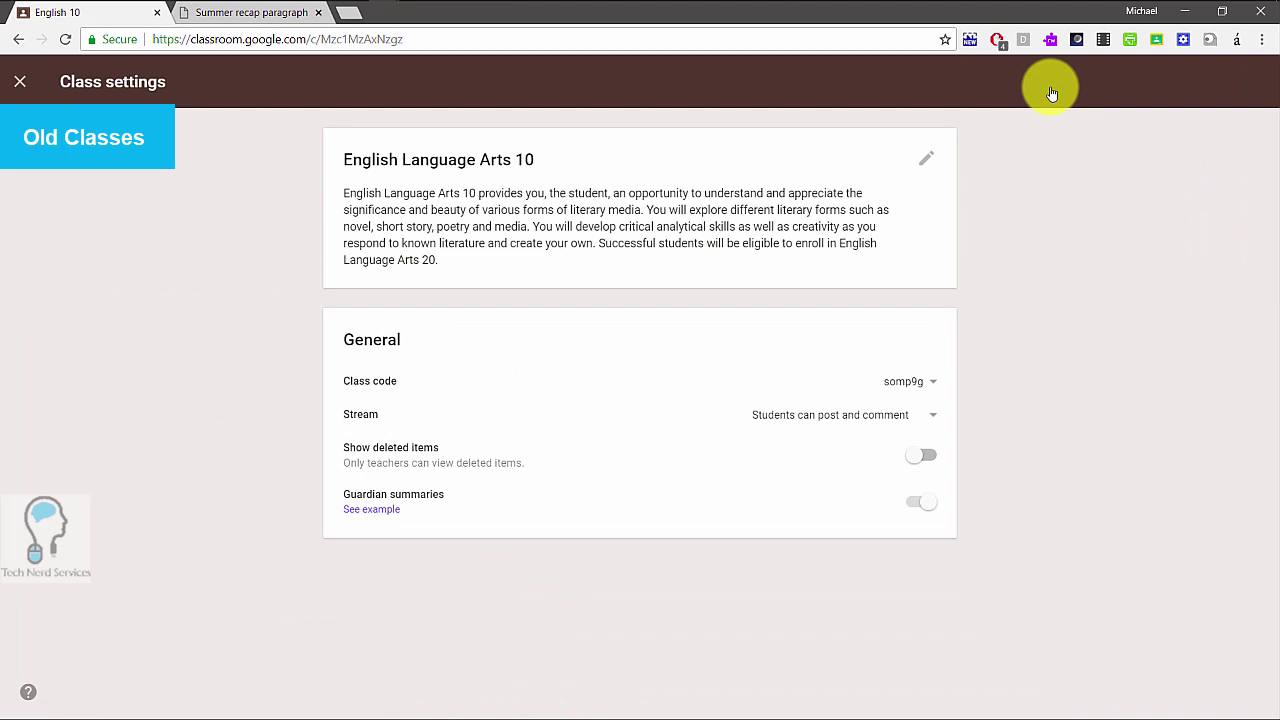
click(919, 164)
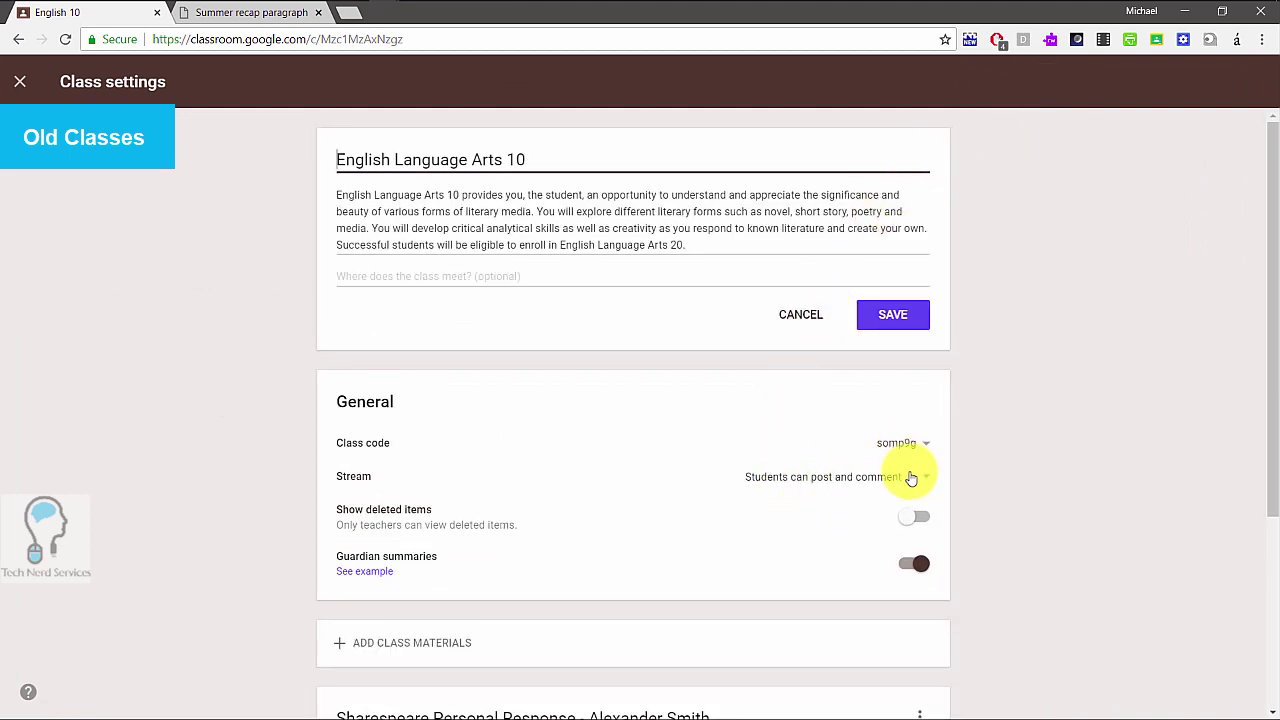
scroll(1110, 484, down, 3)
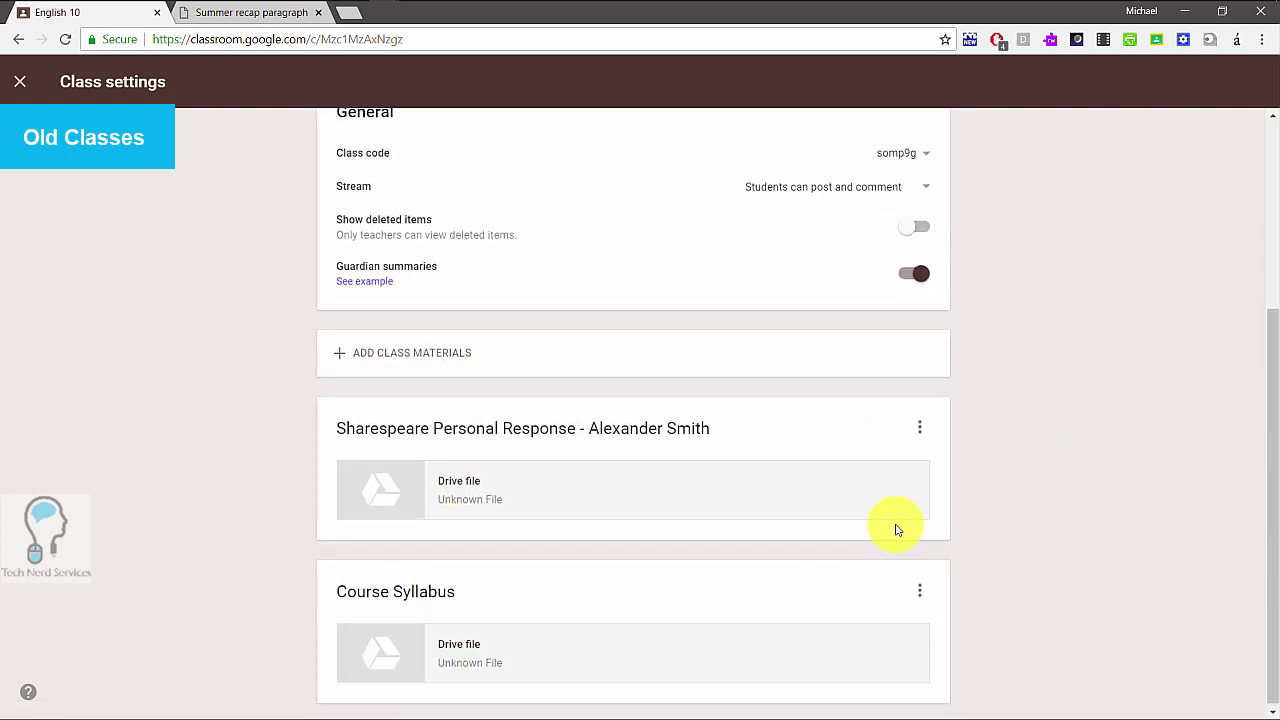
scroll(885, 520, up, 3)
click(22, 85)
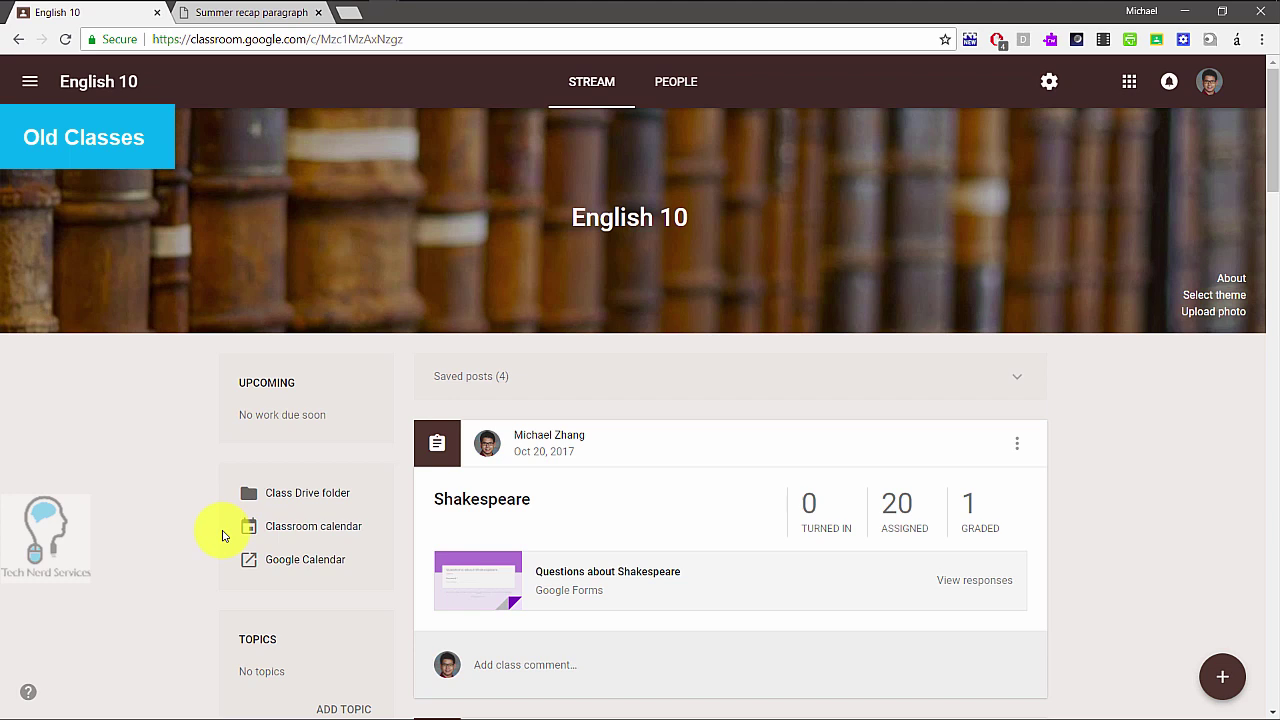
Step: Look through the English 10 stream's posts and the available options for creating a new post
scroll(222, 535, down, 1)
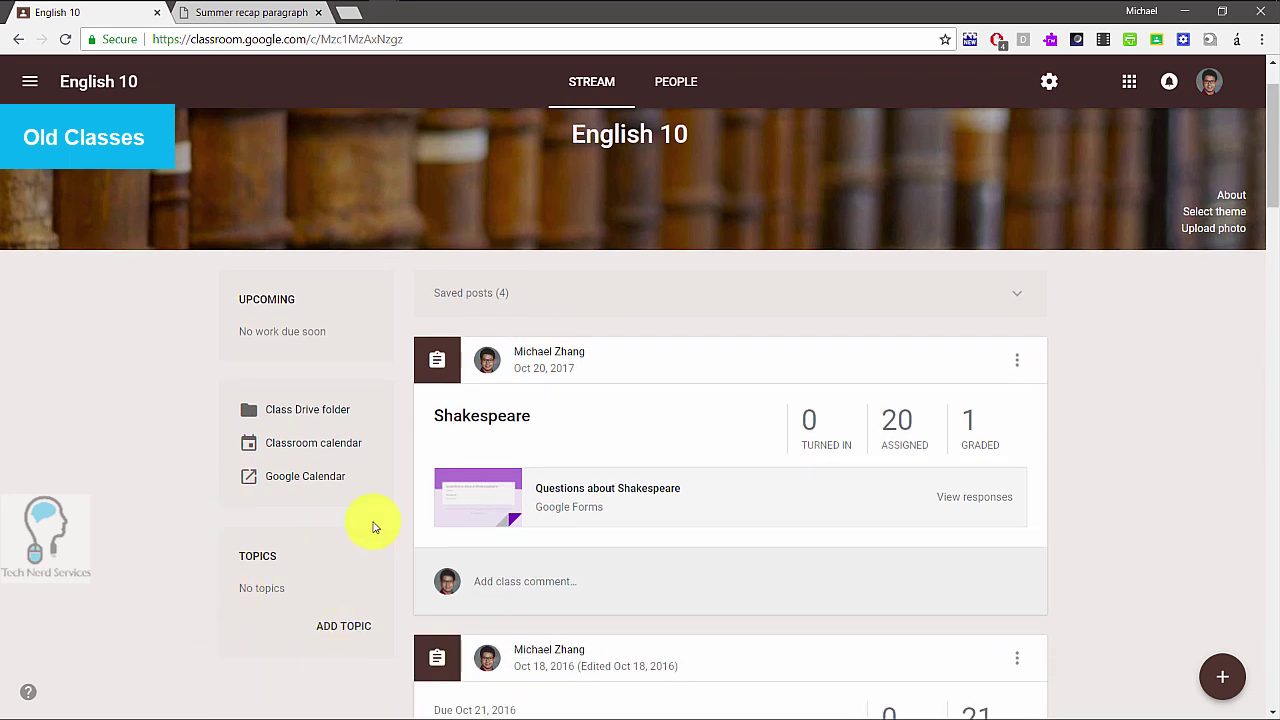
scroll(831, 640, down, 2)
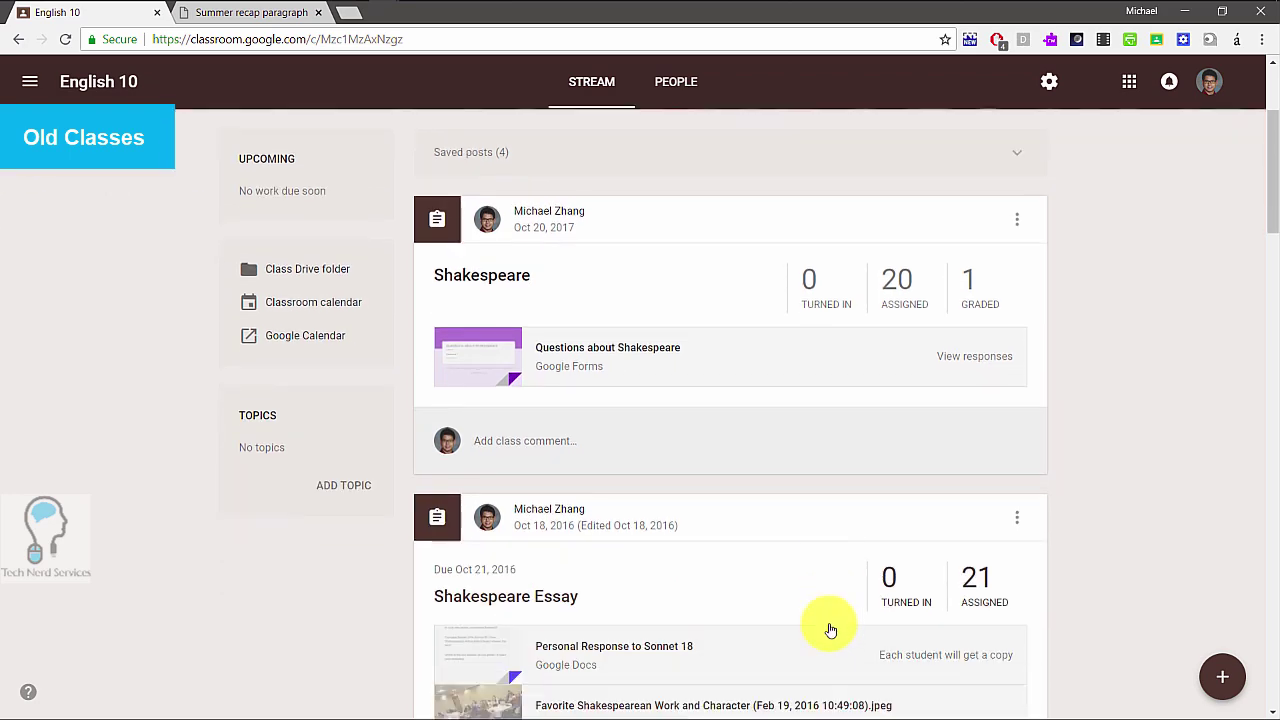
scroll(831, 630, down, 4)
mouse_move(1223, 677)
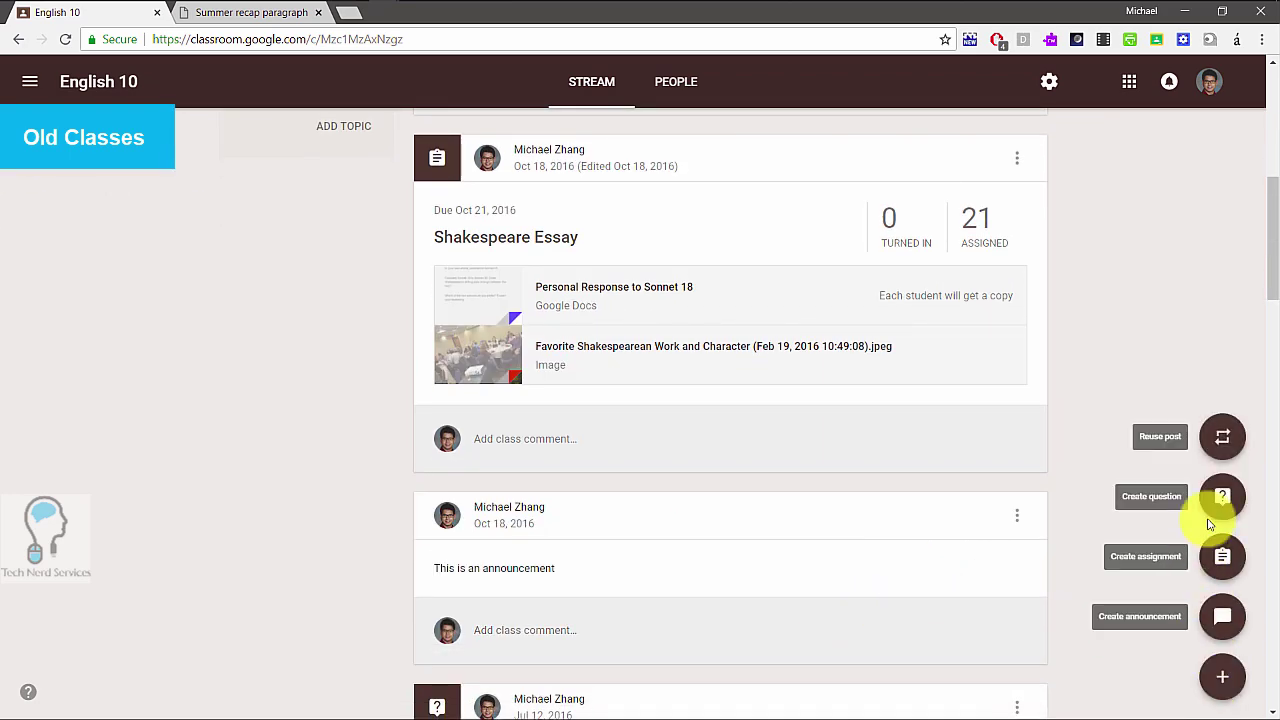
scroll(915, 449, up, 5)
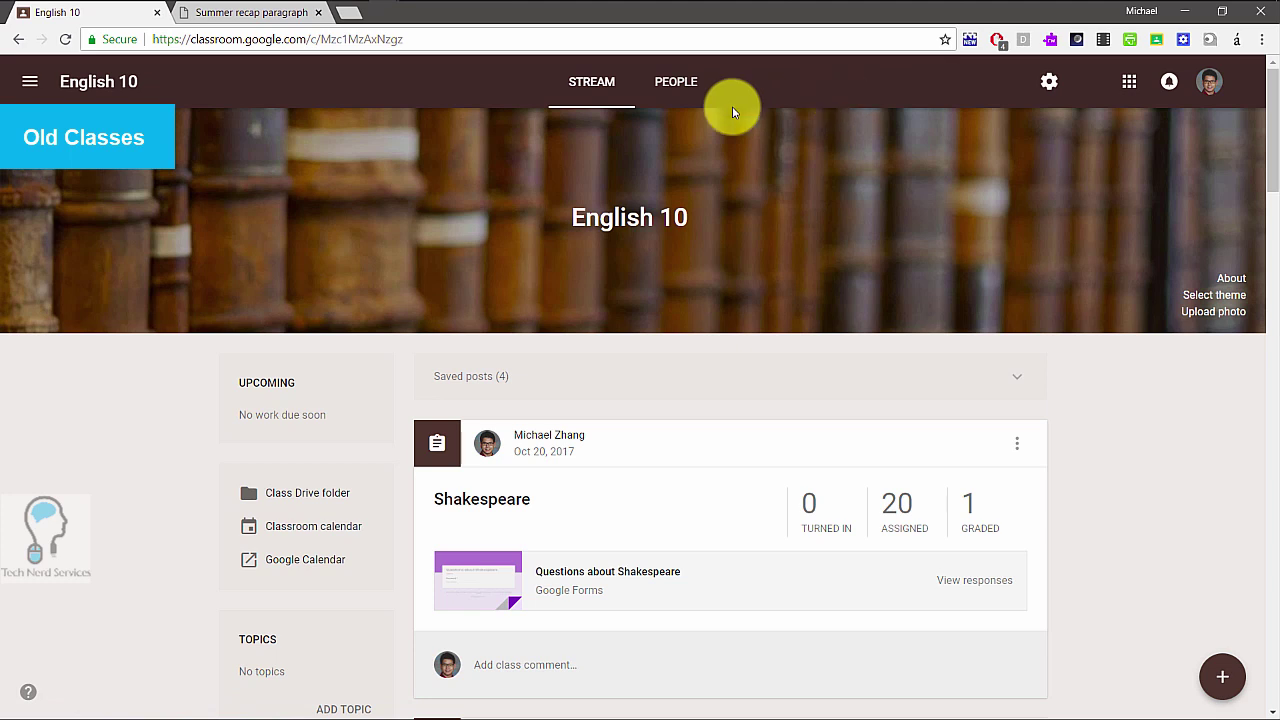
Step: Switch to the English 20 class and look at a blank announcement form without posting it
click(30, 83)
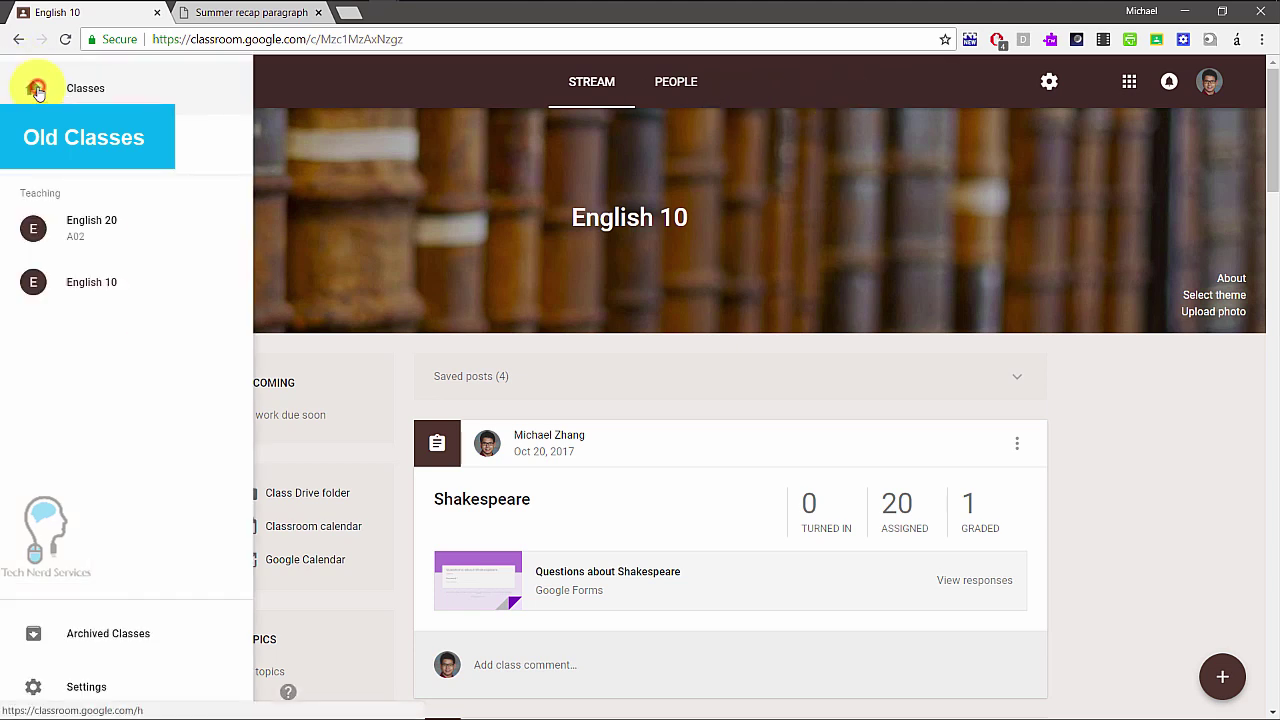
click(40, 235)
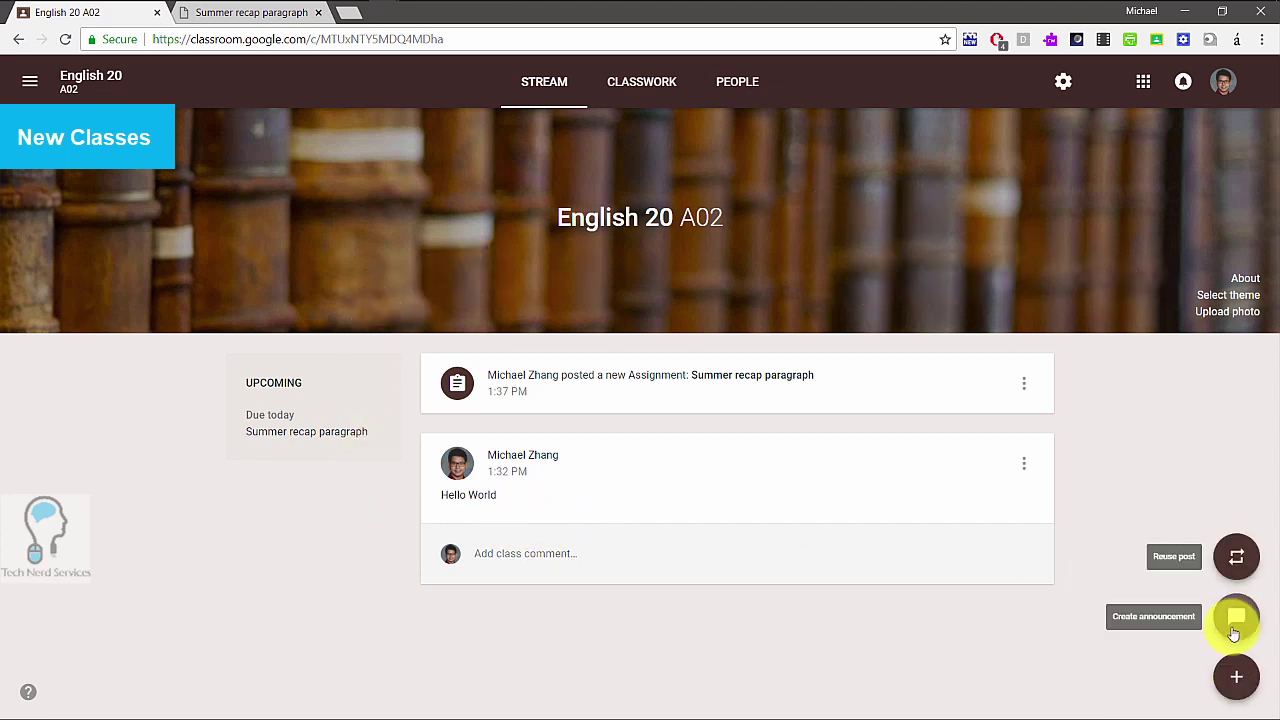
click(1234, 628)
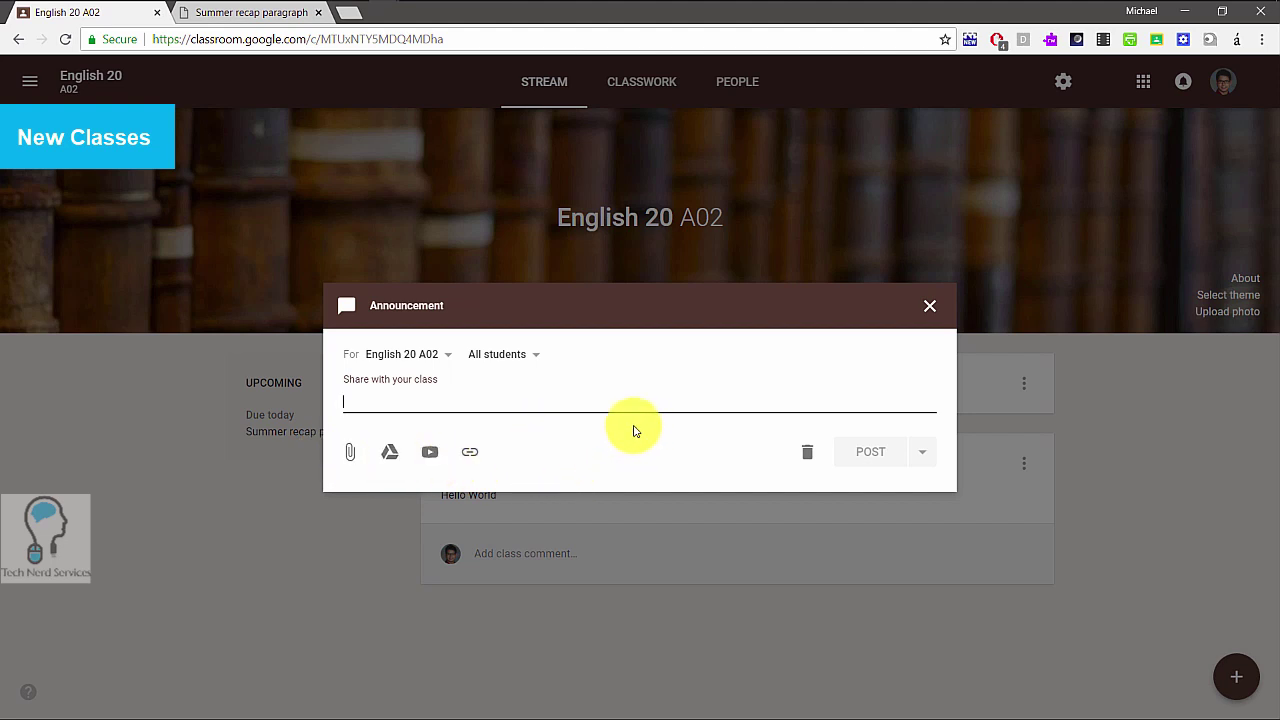
click(929, 307)
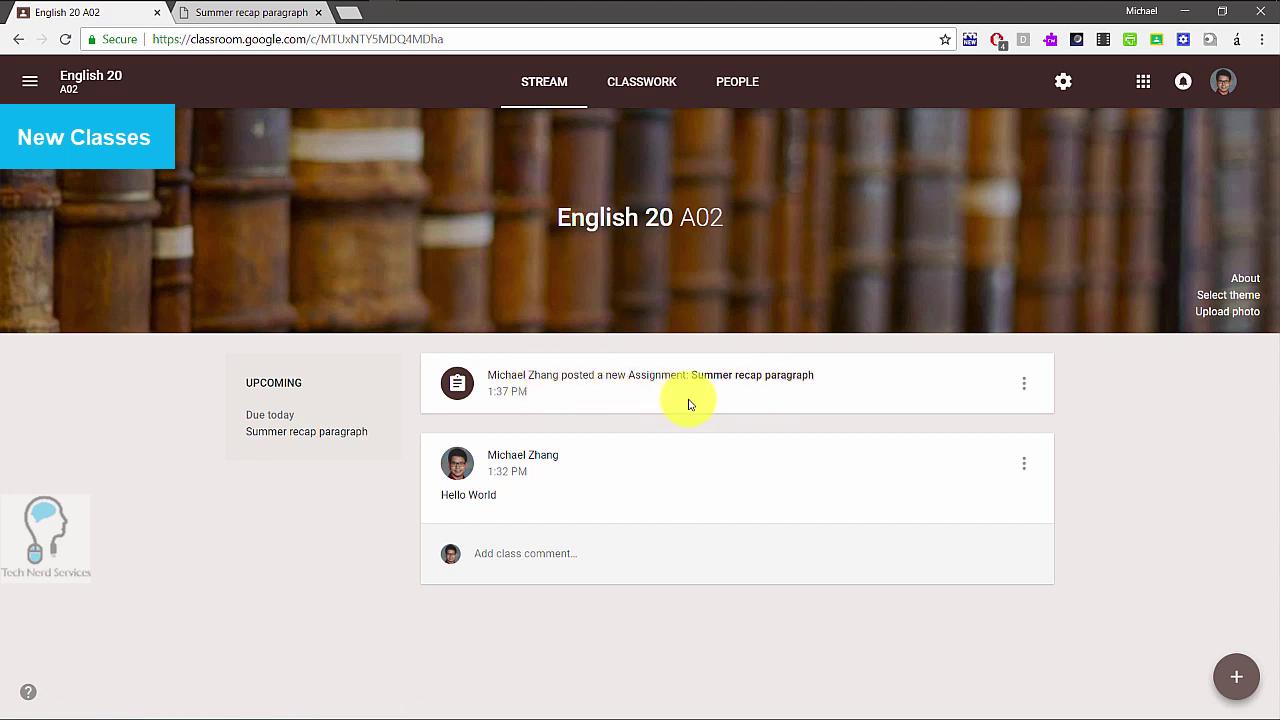
Step: View the student work for the Summer recap paragraph assignment, then check the assignment's stream post in the student view
click(809, 383)
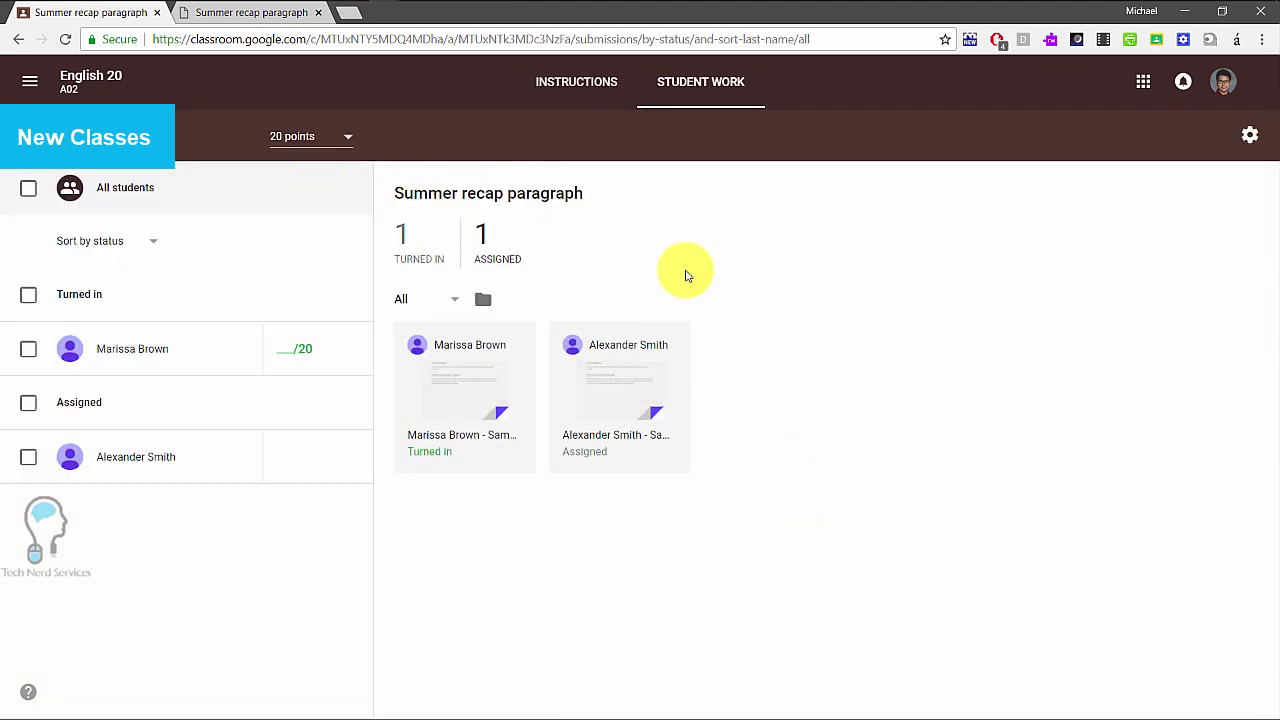
click(18, 40)
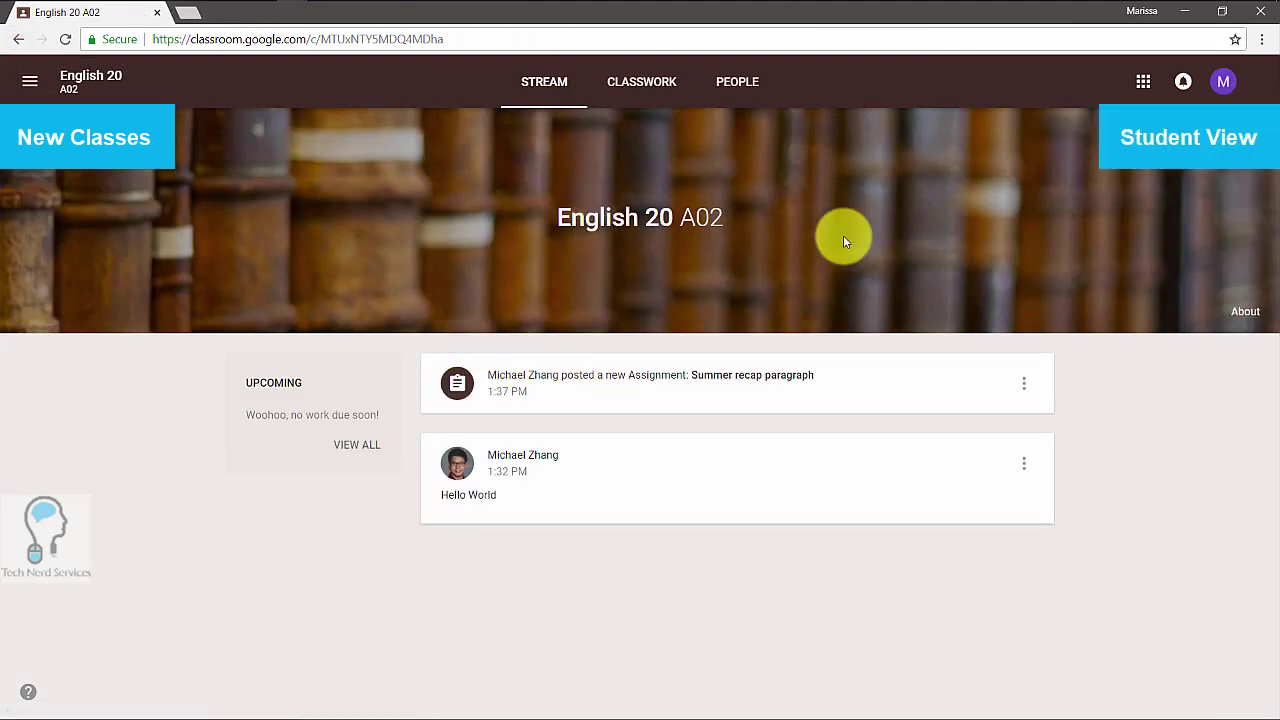
click(726, 372)
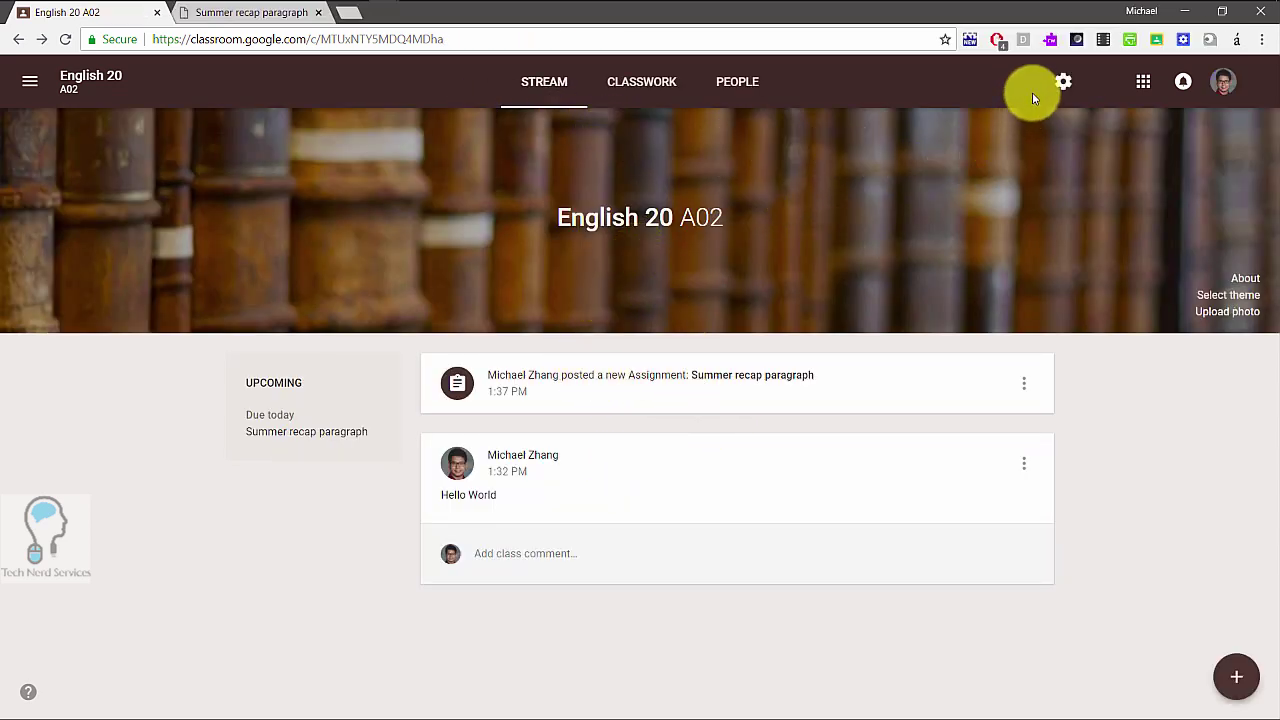
Step: Open the English 20 class settings and view the editable name, description and room without saving changes
click(1064, 88)
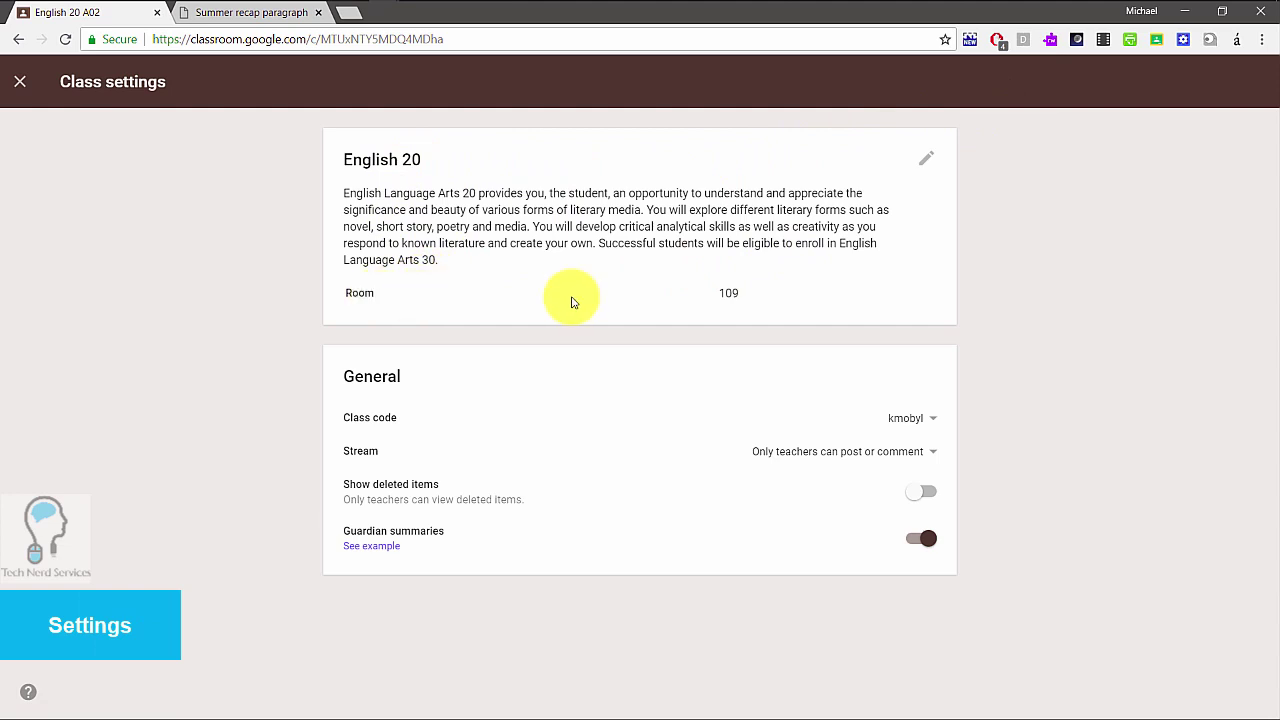
click(922, 159)
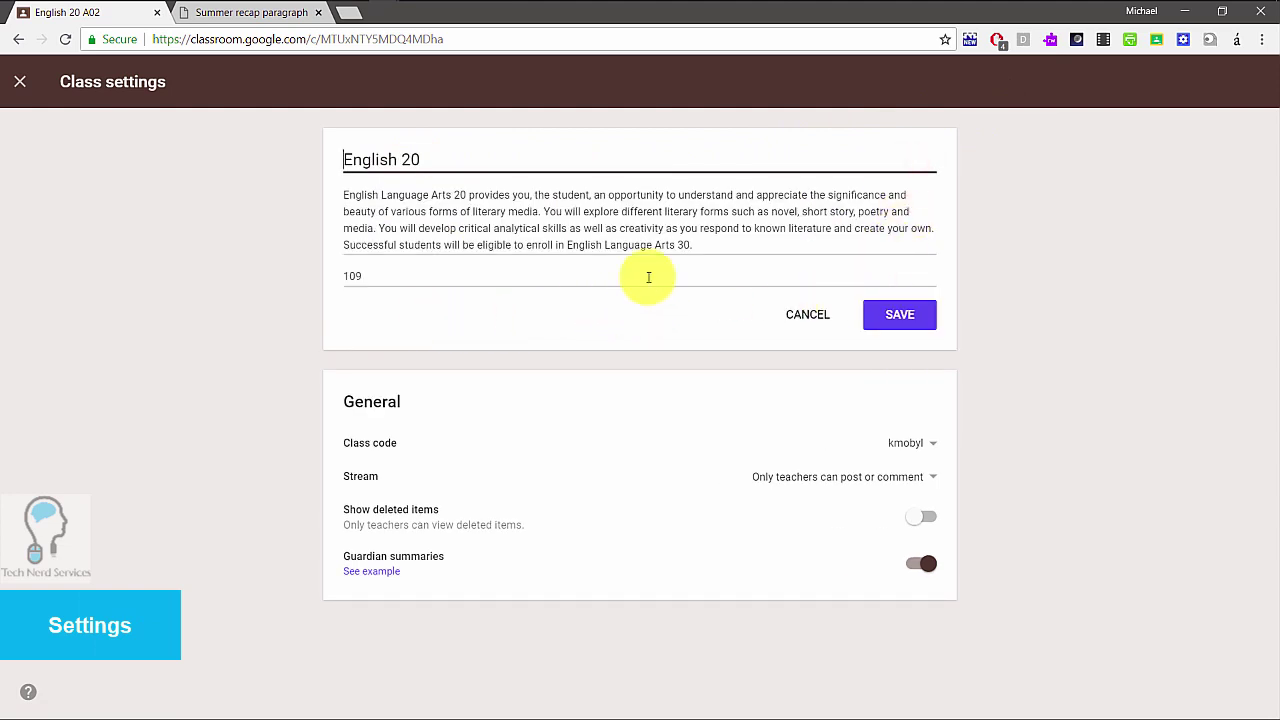
click(808, 315)
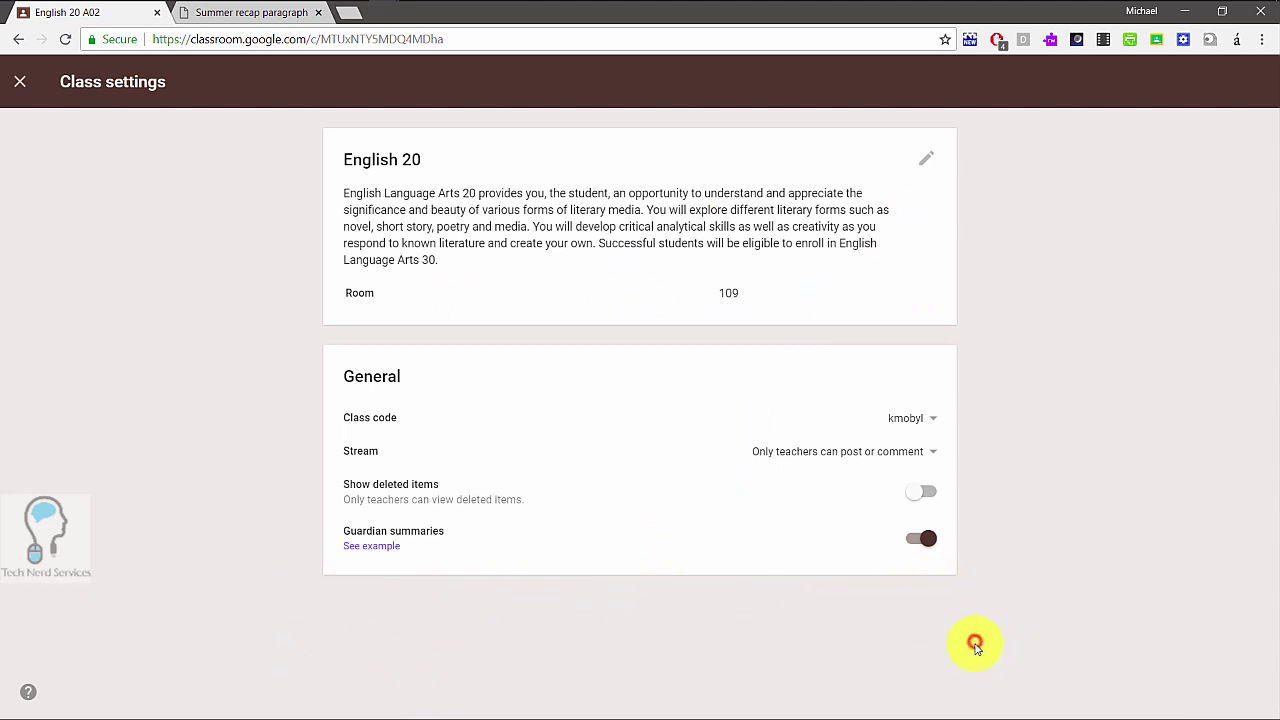
Step: Display the English 20 class code in full screen, close it and review the other class code options
click(921, 423)
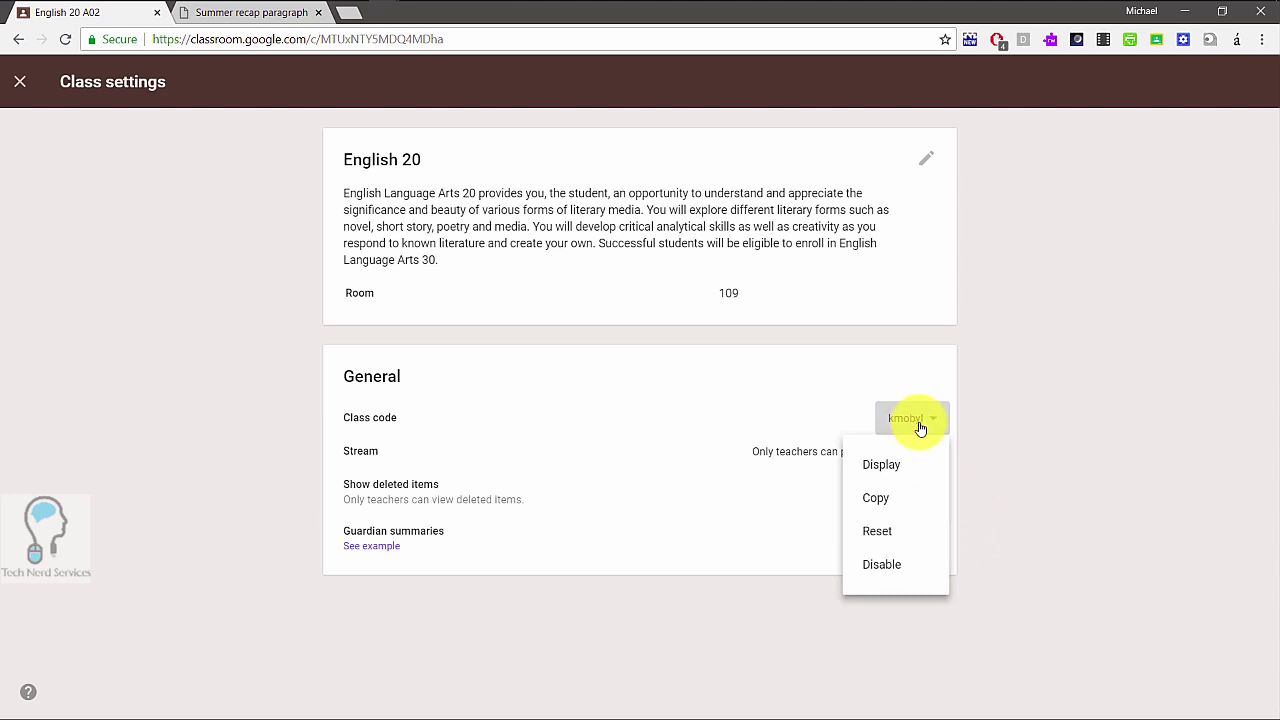
click(914, 463)
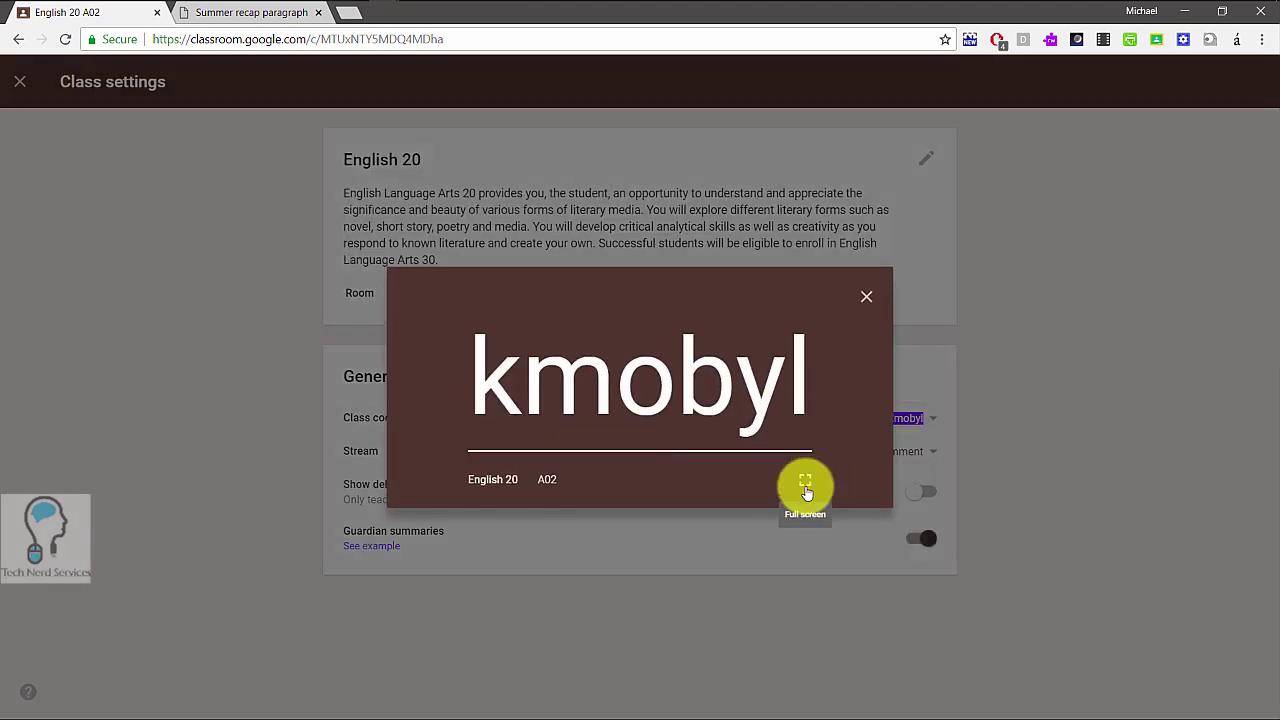
click(805, 488)
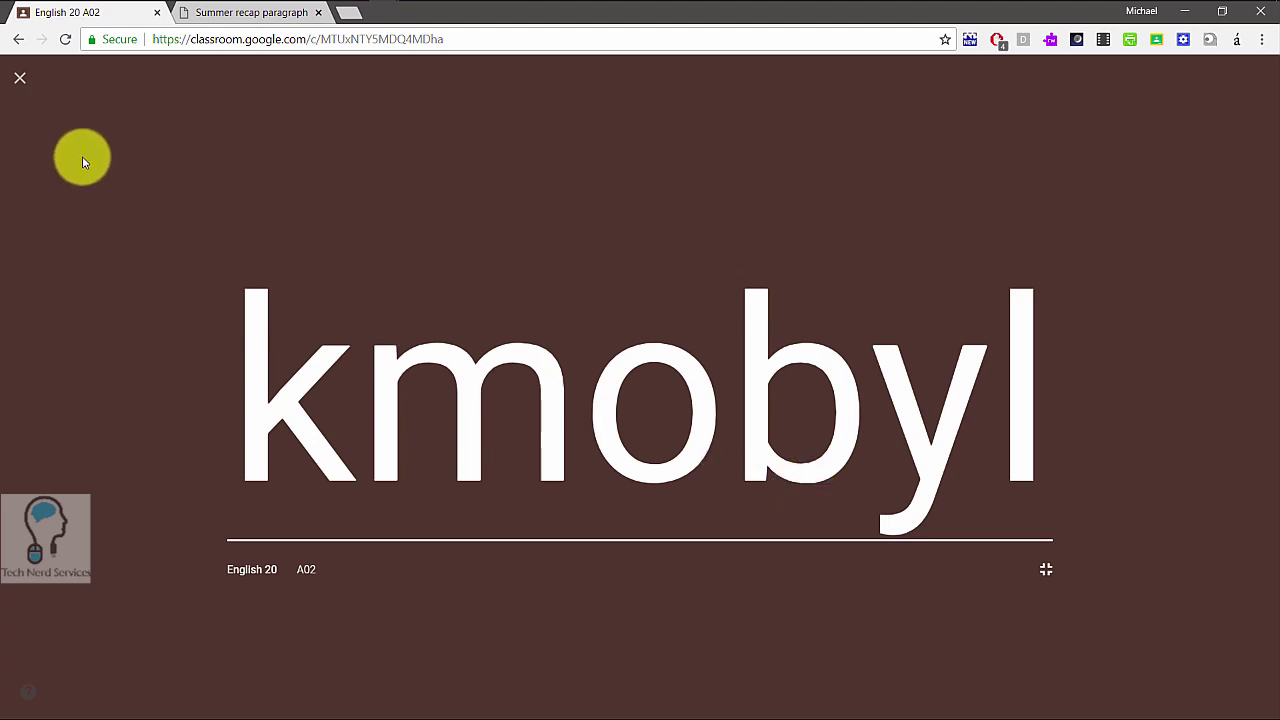
click(20, 82)
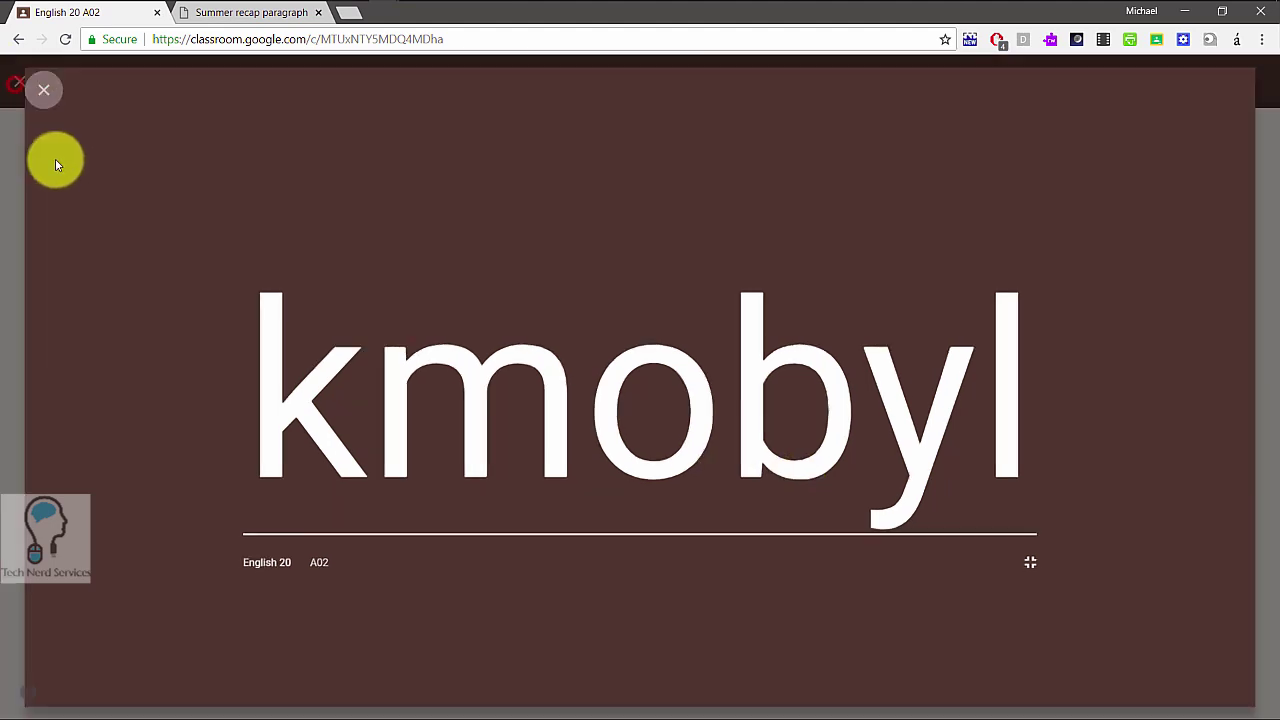
click(930, 419)
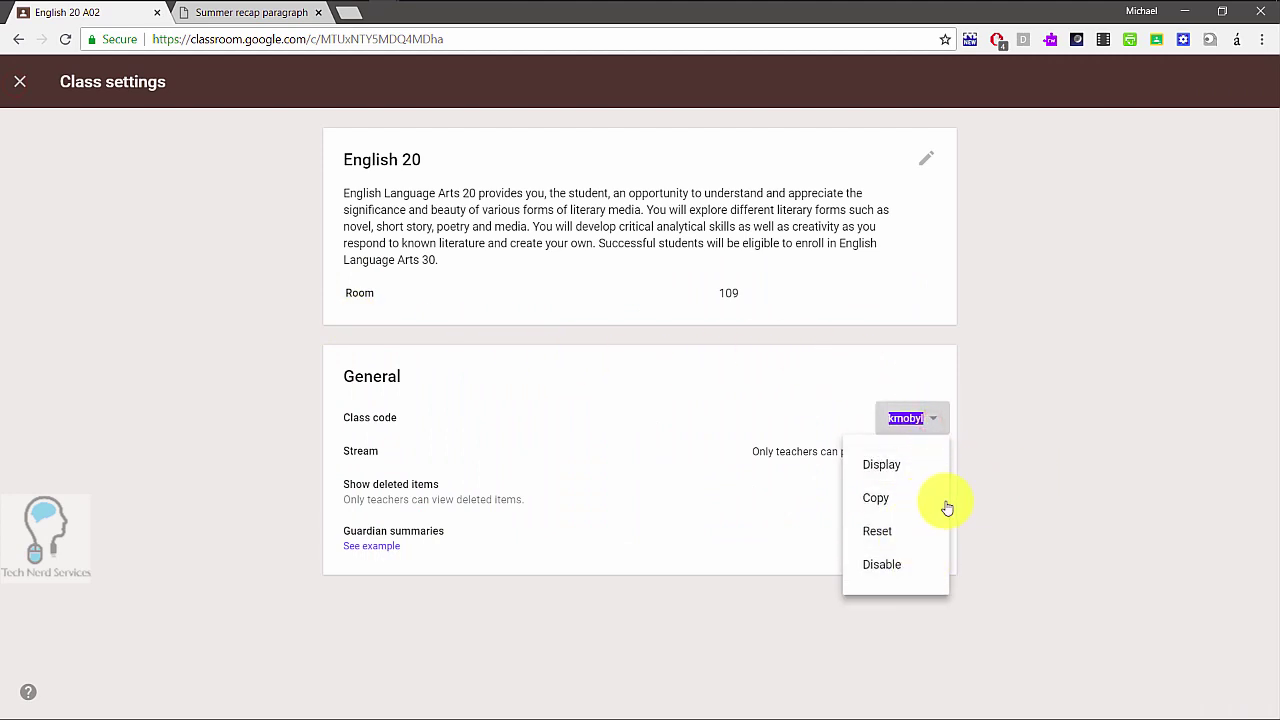
click(1042, 444)
Step: Set the English 20 stream permission to "Students can post and comment" and leave the class settings
click(876, 455)
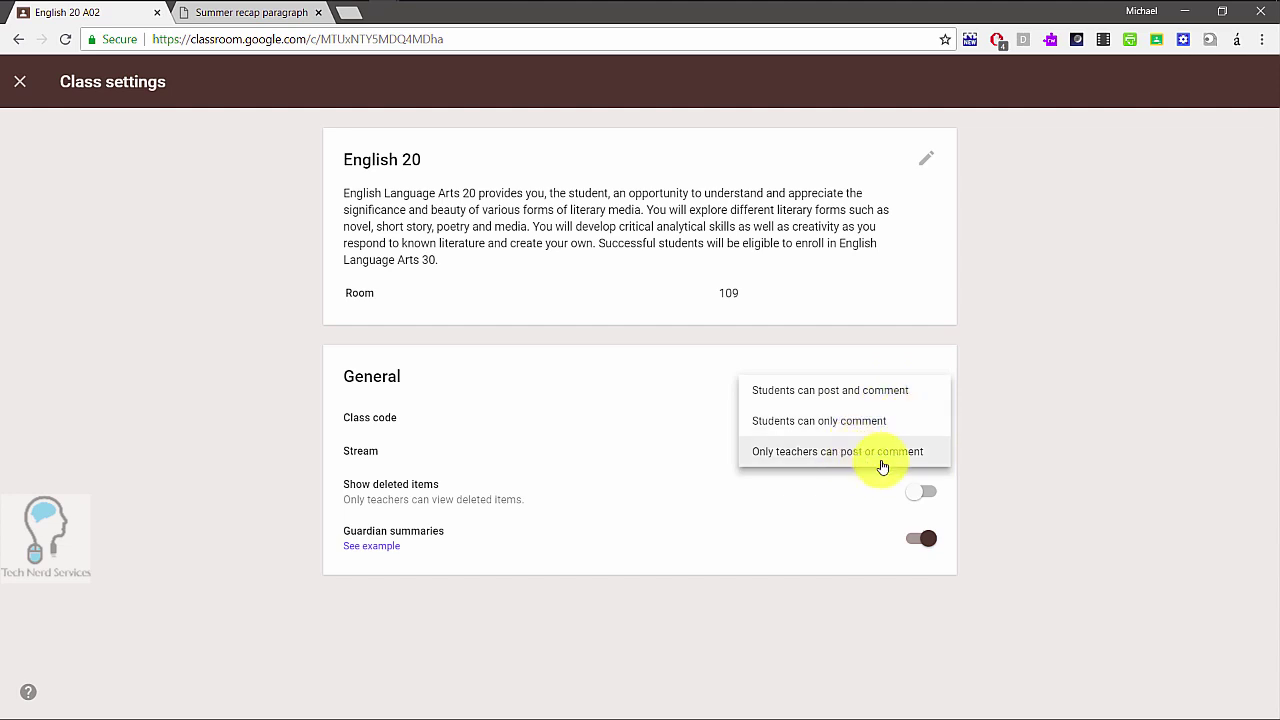
click(912, 392)
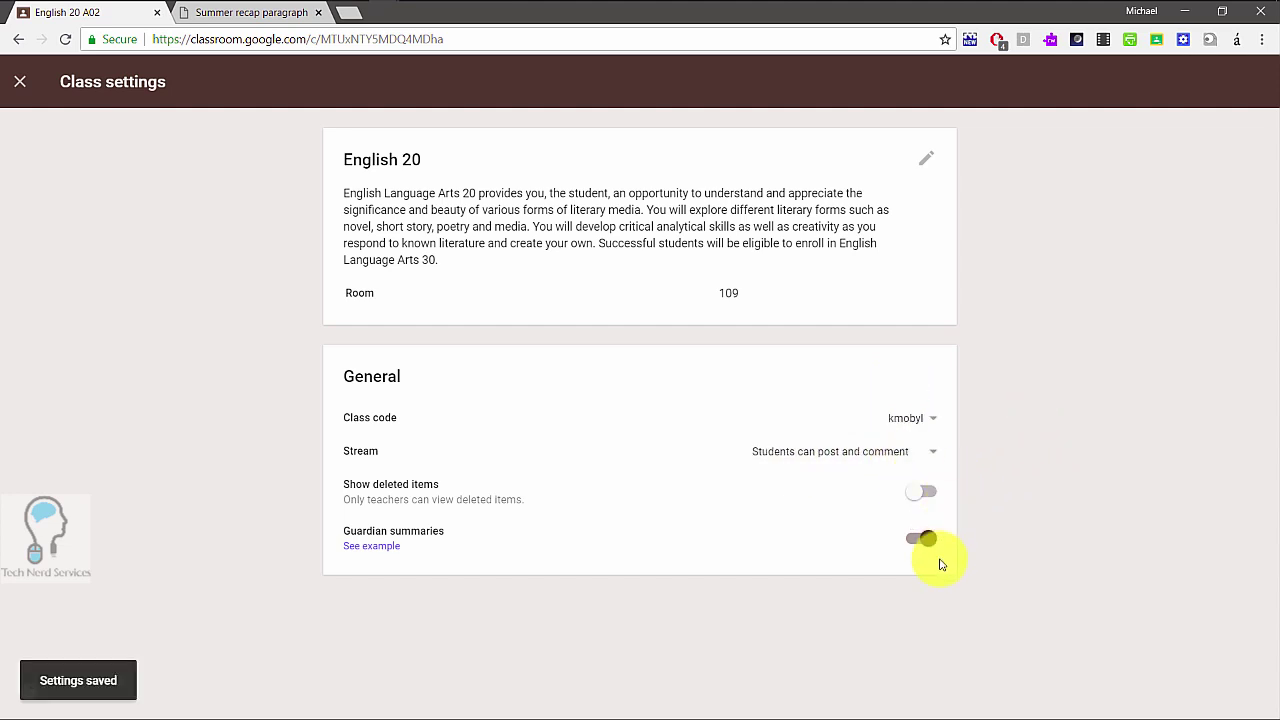
click(20, 82)
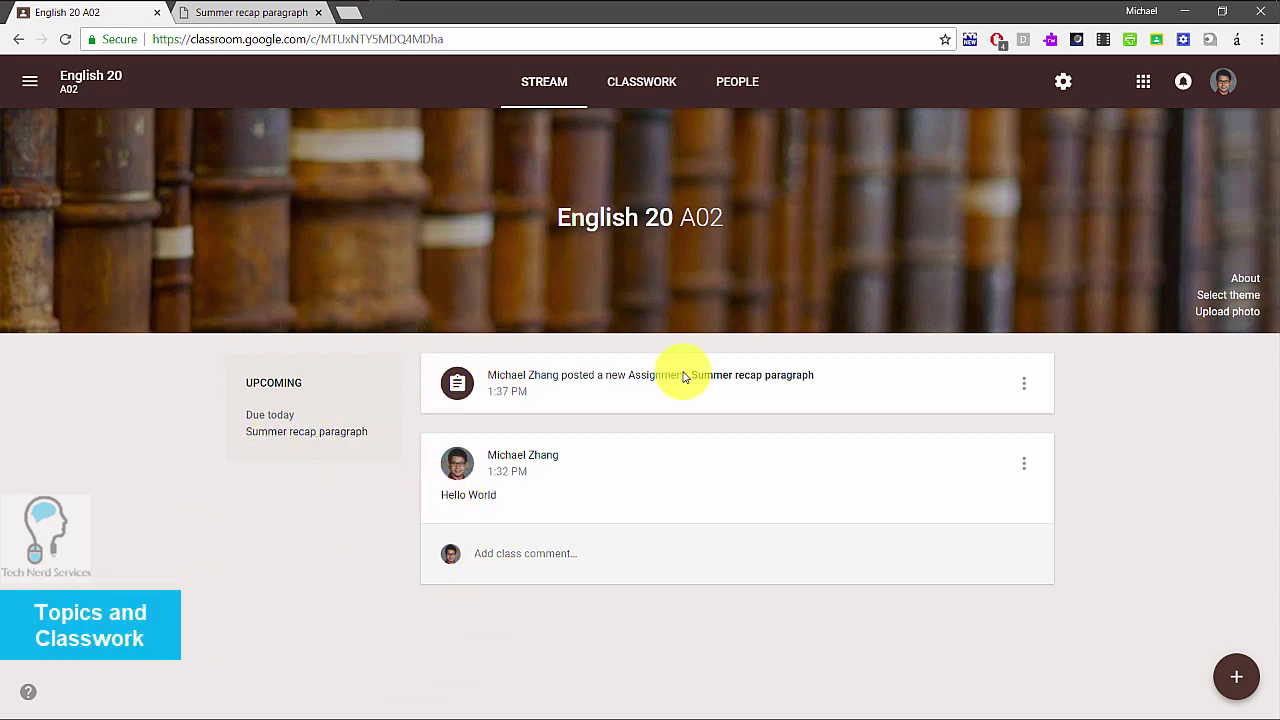
Step: Add a classwork topic named "Unit 1" and move it up above the Writing a Paragraph topic
click(646, 88)
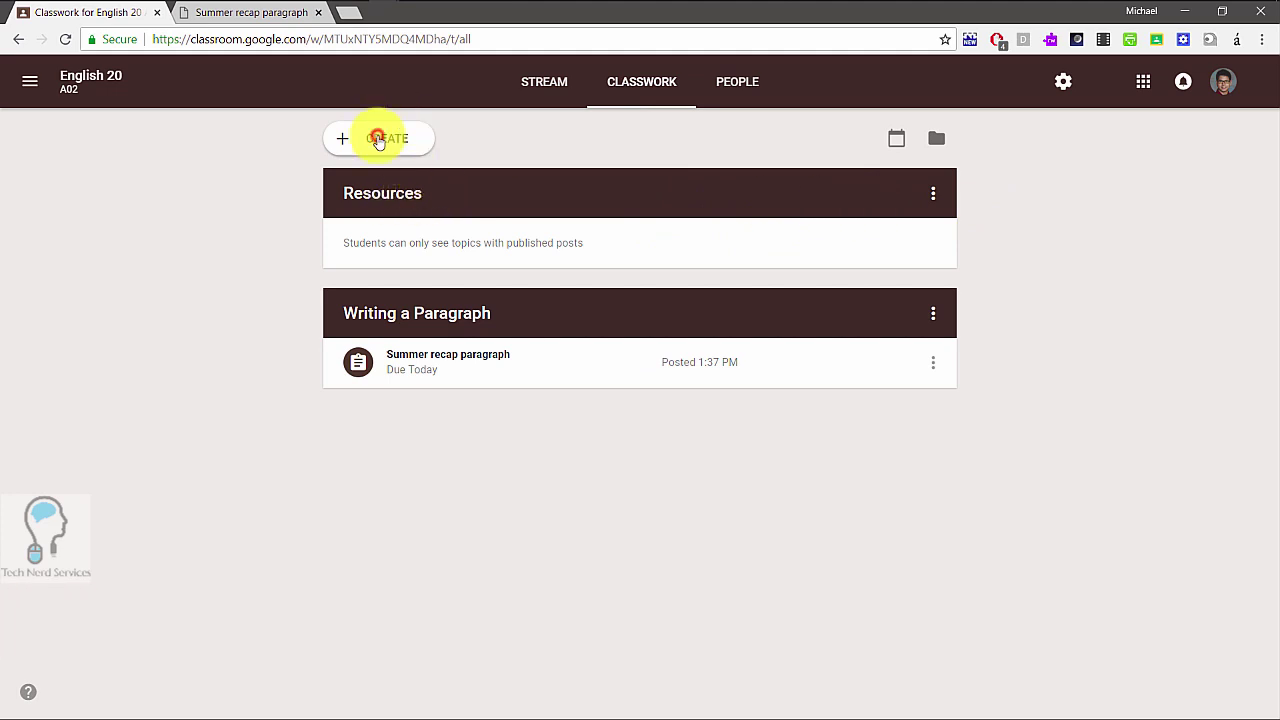
click(378, 140)
click(386, 308)
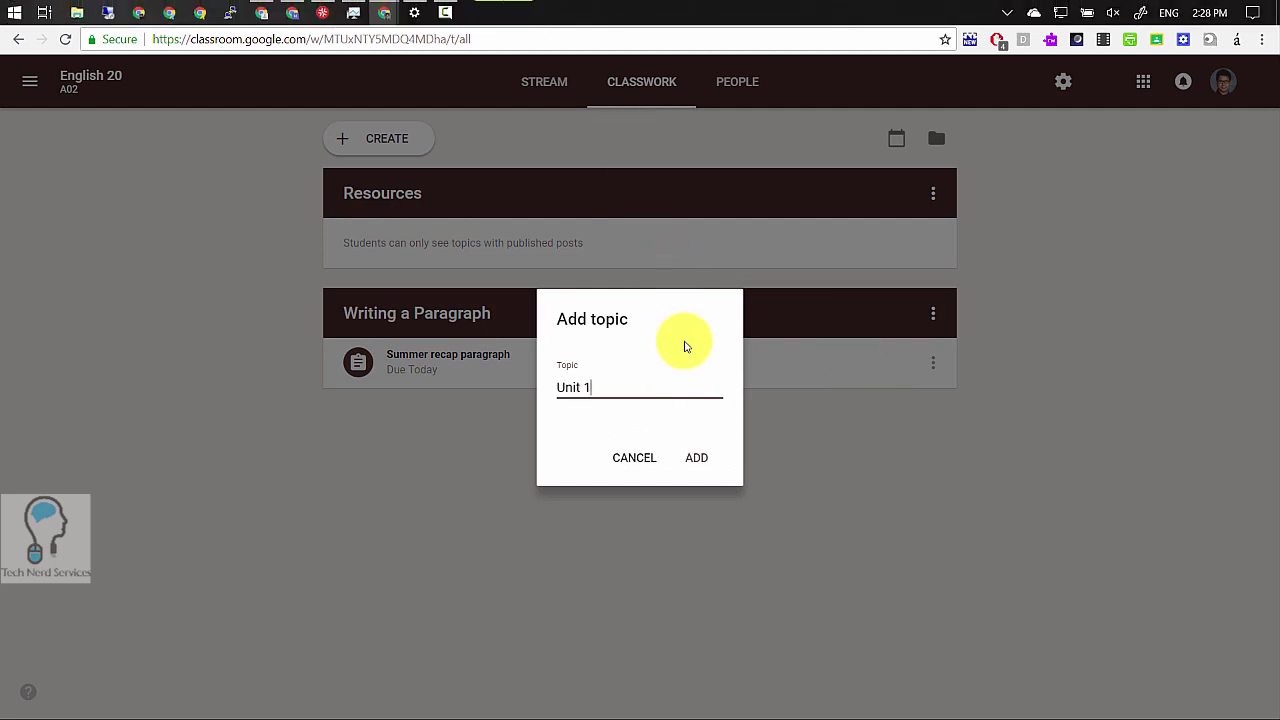
click(689, 472)
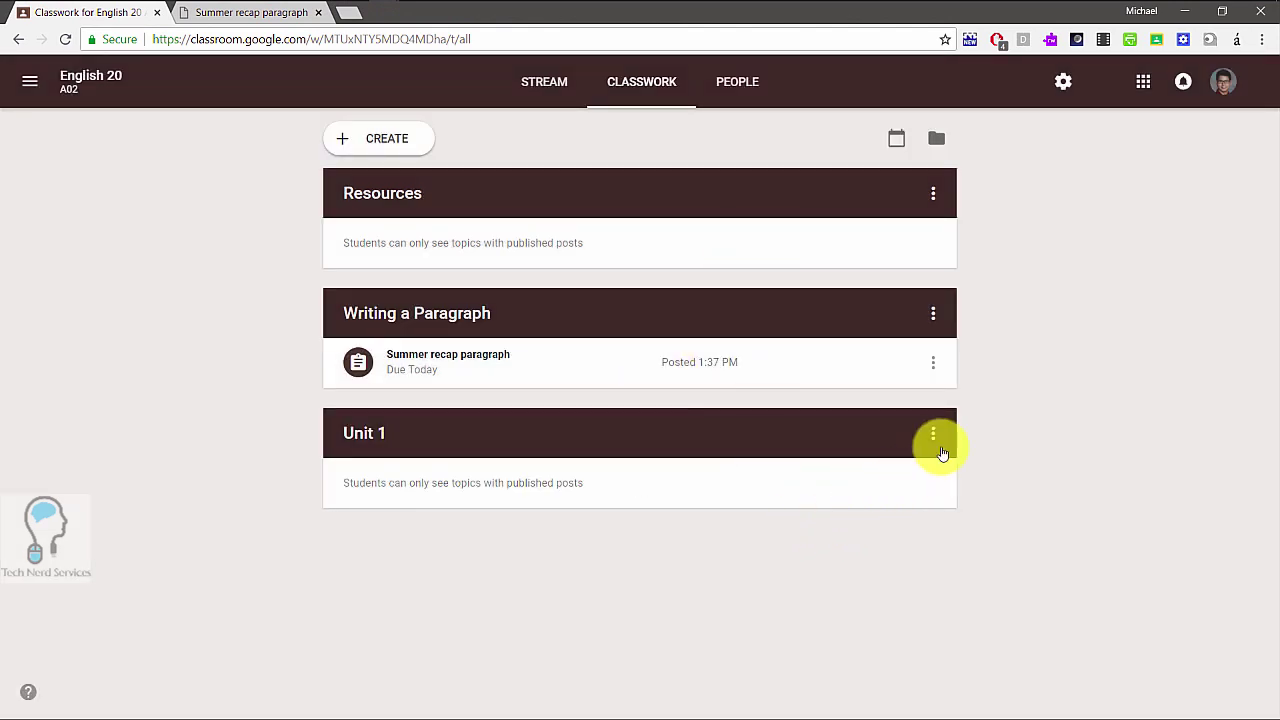
click(935, 450)
click(891, 591)
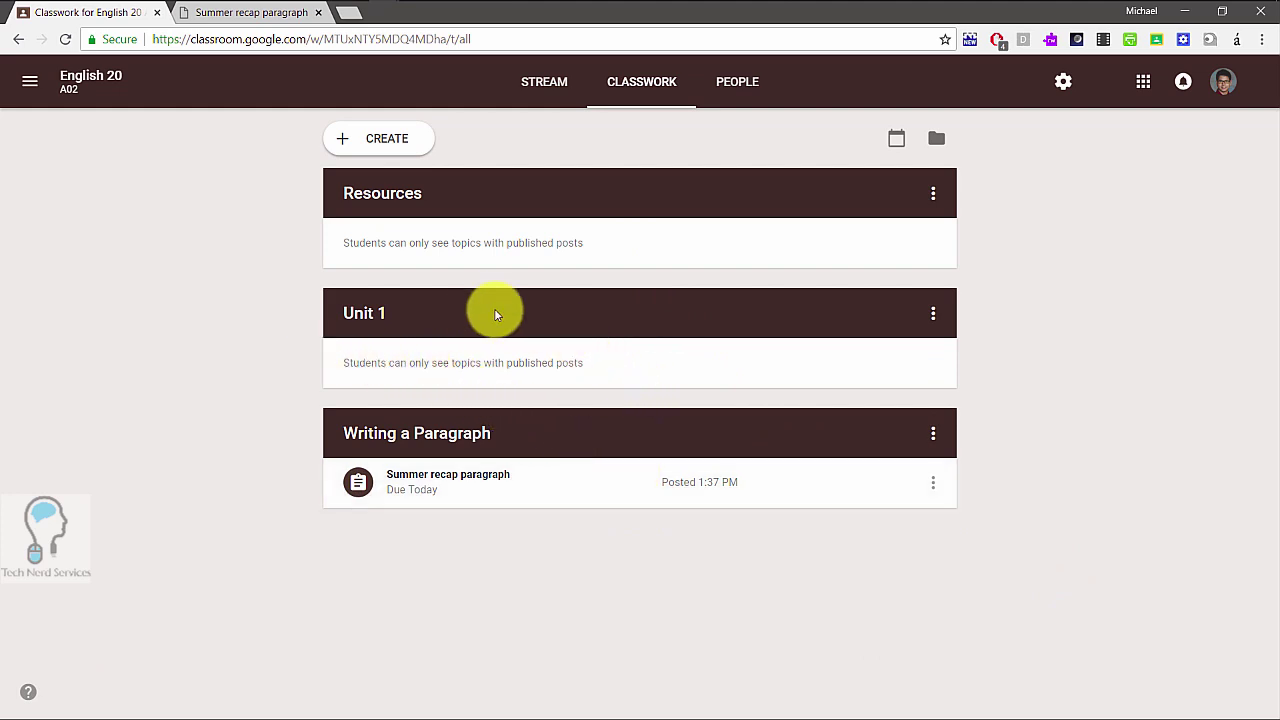
Step: Start a new assignment for all English 20 students titled "Tell me a little about yourself."
click(389, 140)
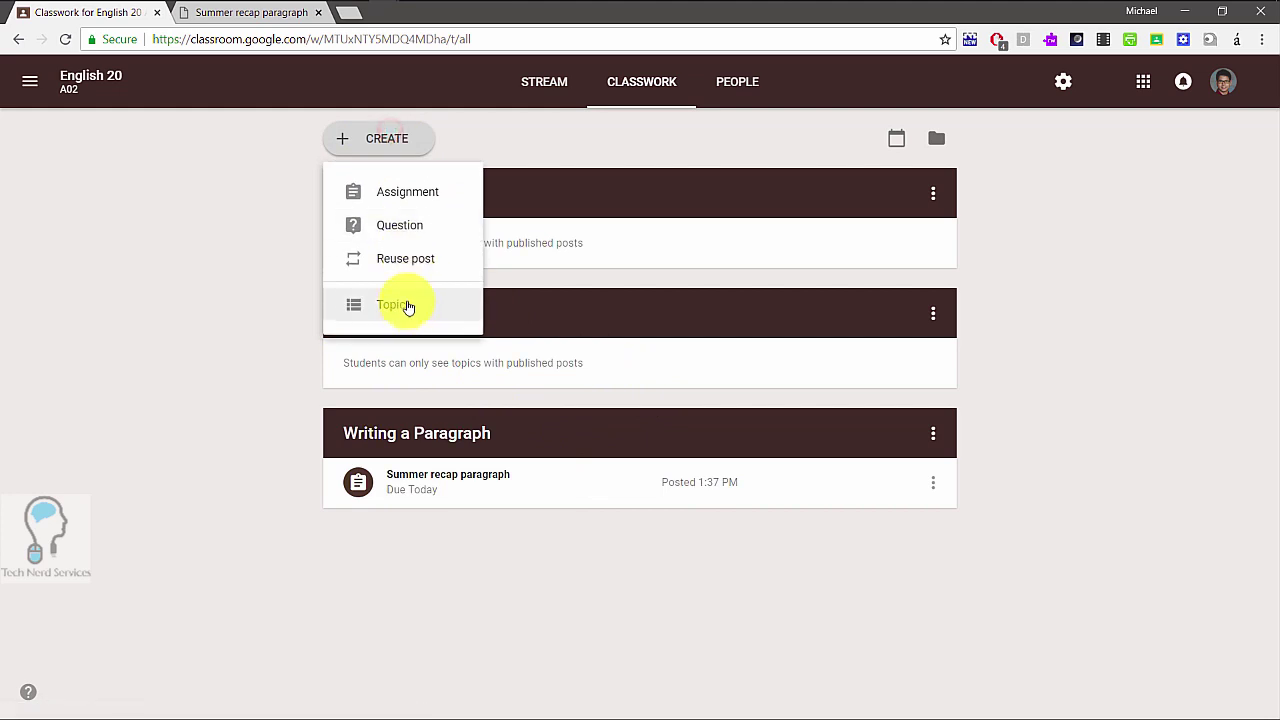
click(409, 183)
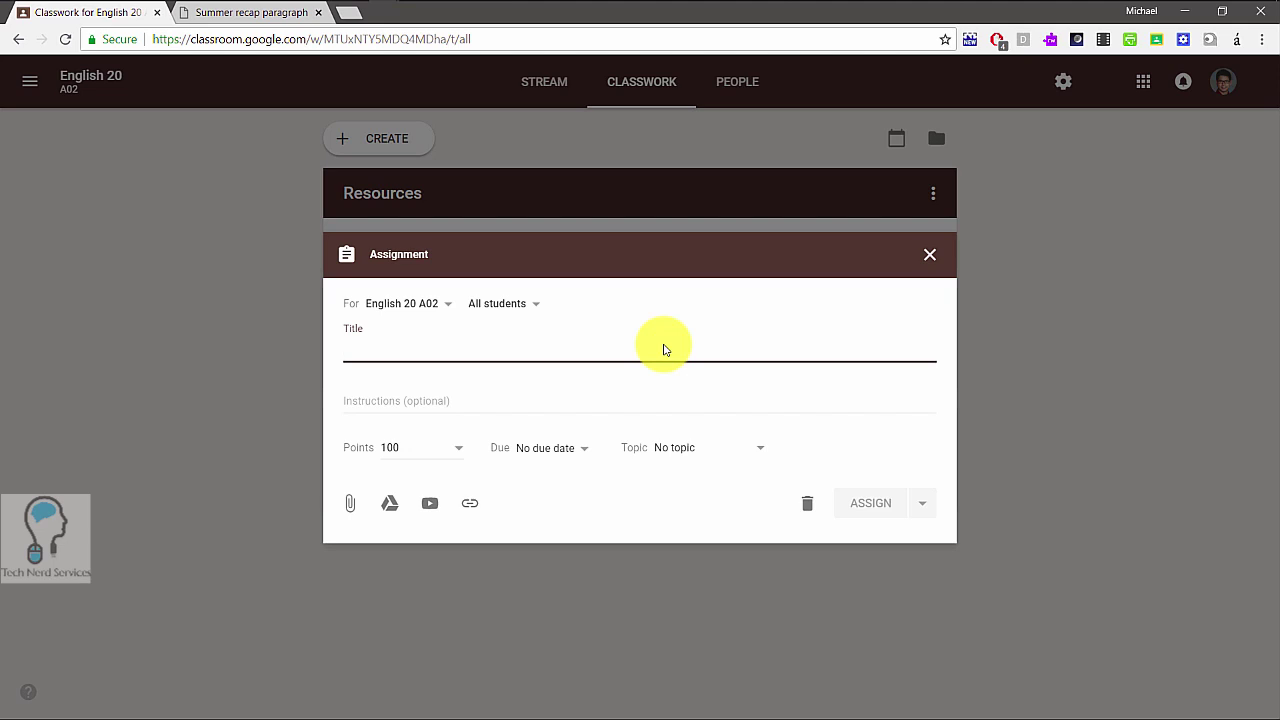
text(Tell me a little about yourself.)
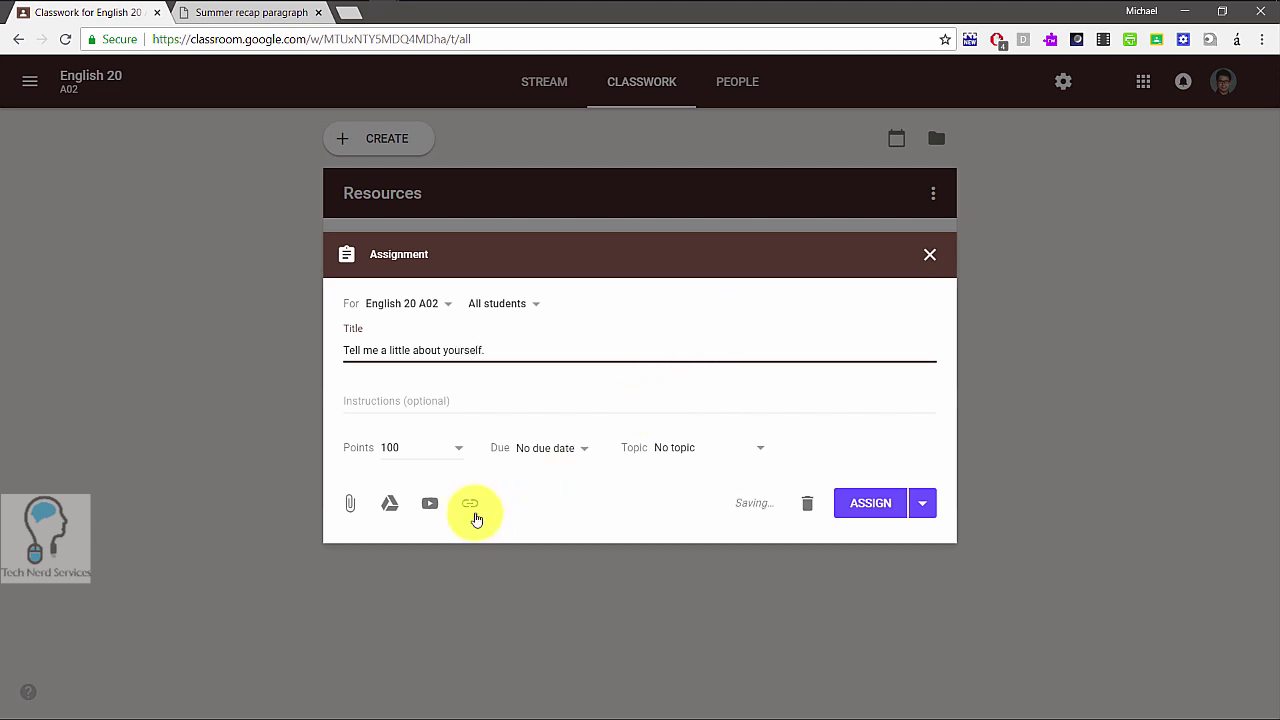
Step: File the assignment under the Unit 1 topic with 100 points and no due date, and assign it to the class
click(462, 450)
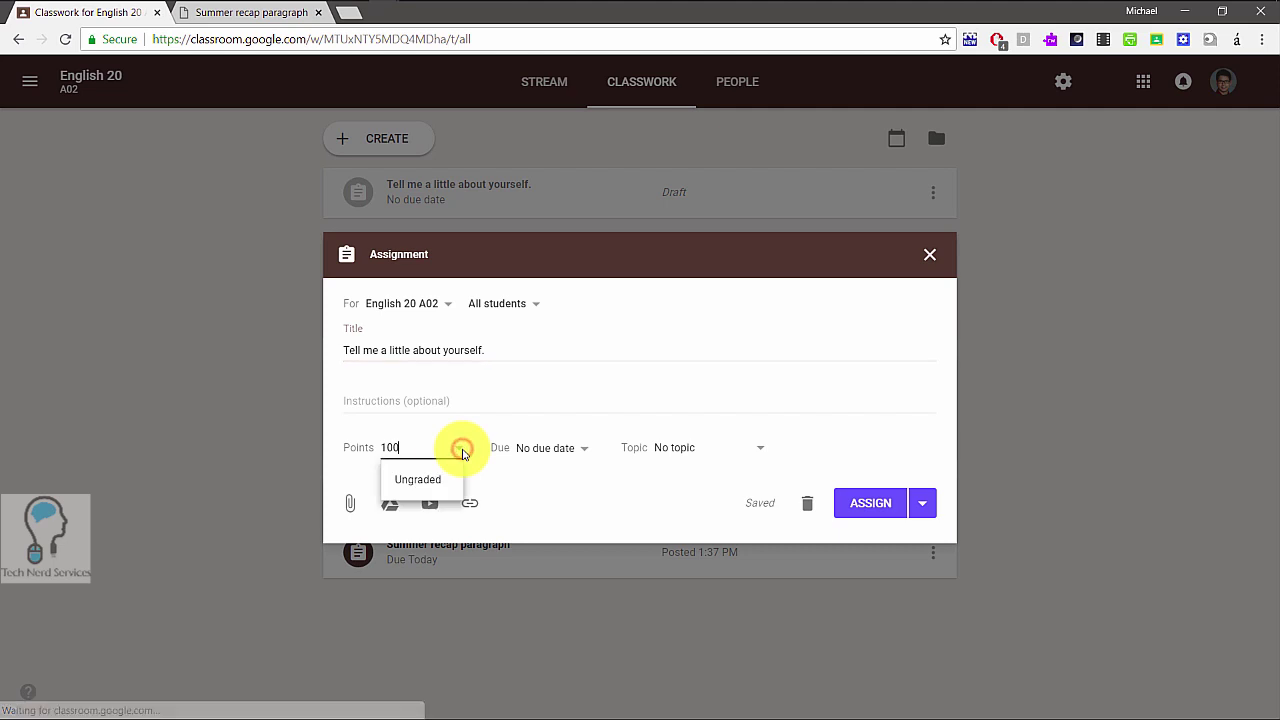
click(405, 450)
click(523, 449)
click(800, 427)
click(695, 455)
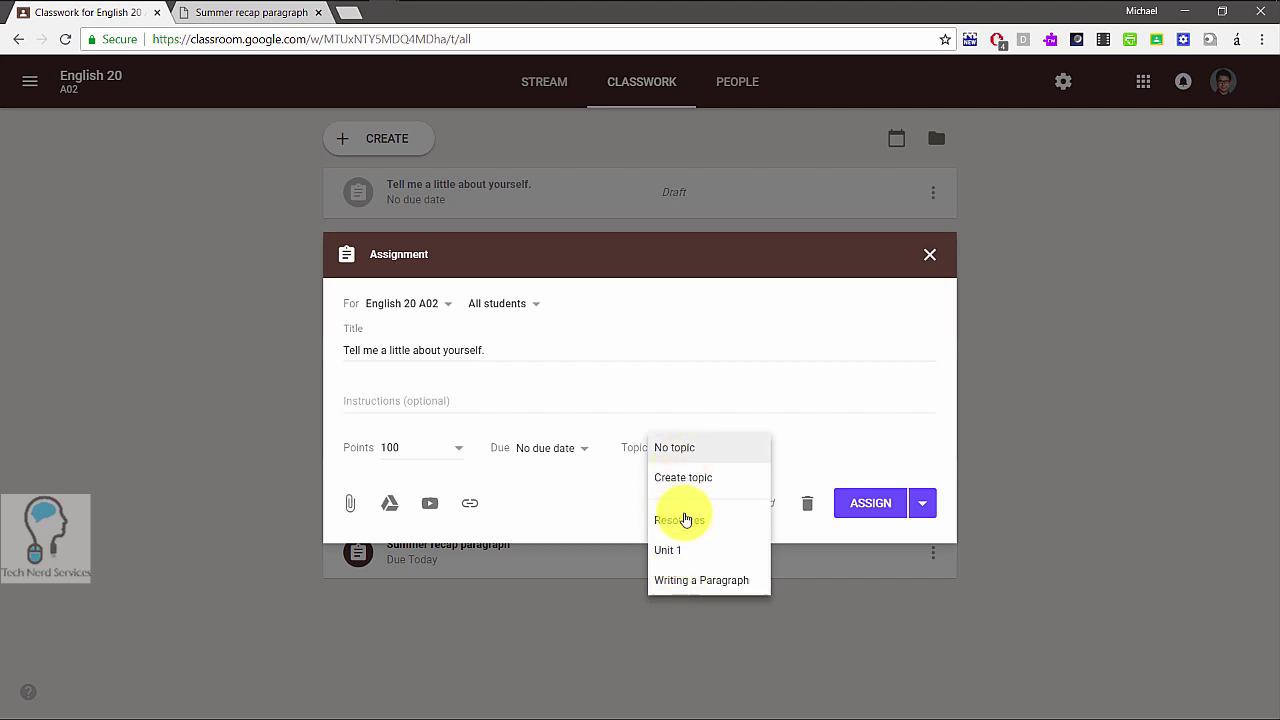
click(689, 563)
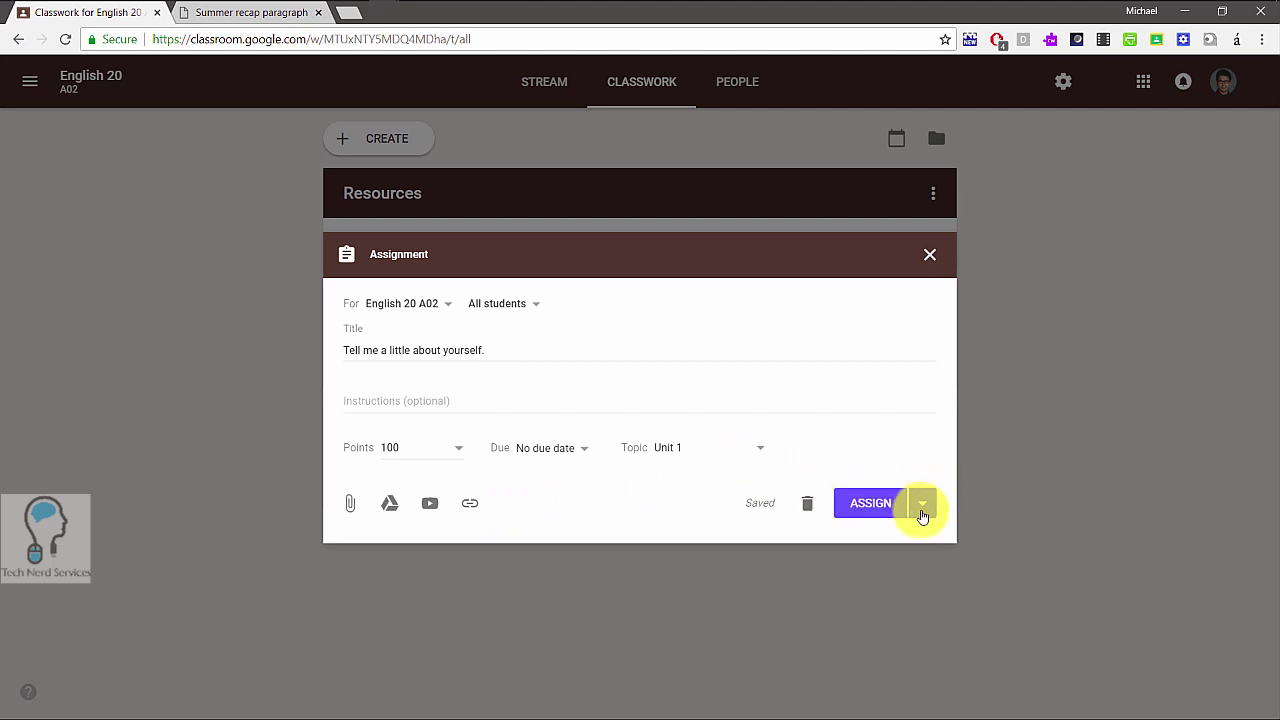
click(865, 512)
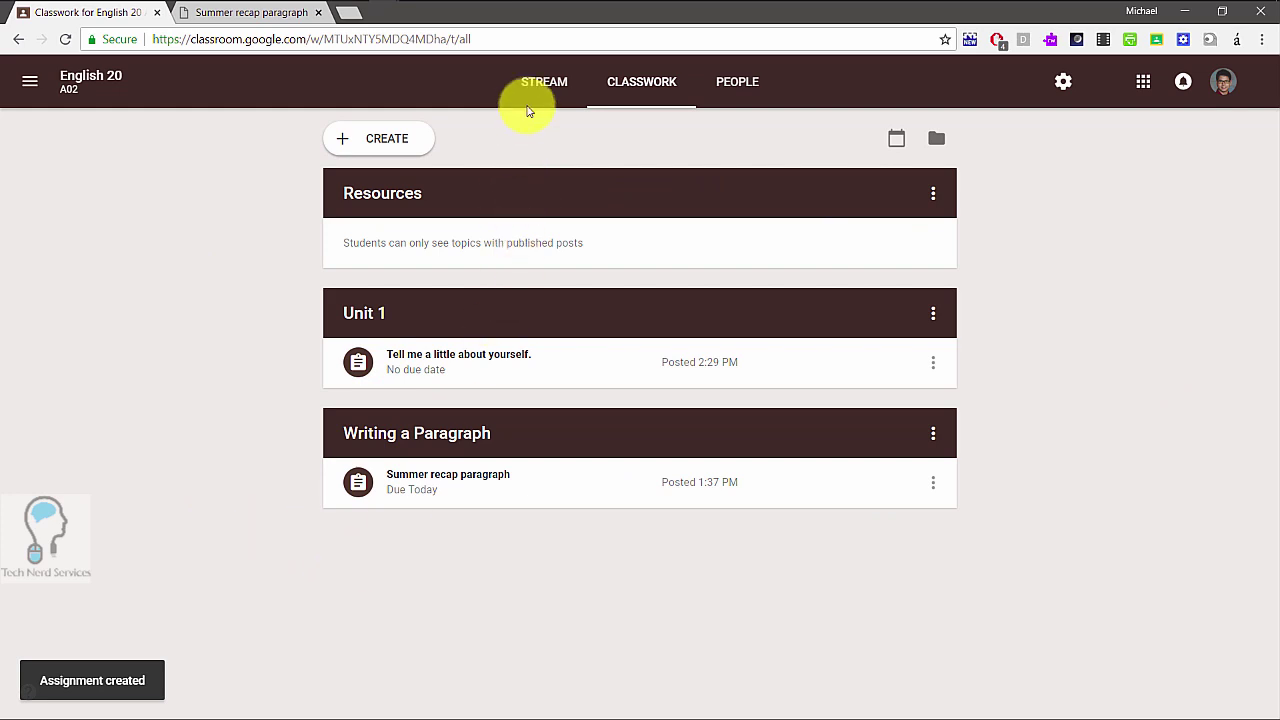
Step: Check the new assignment's post in the class stream and review the Writing a Paragraph topic's options in the classwork
click(538, 88)
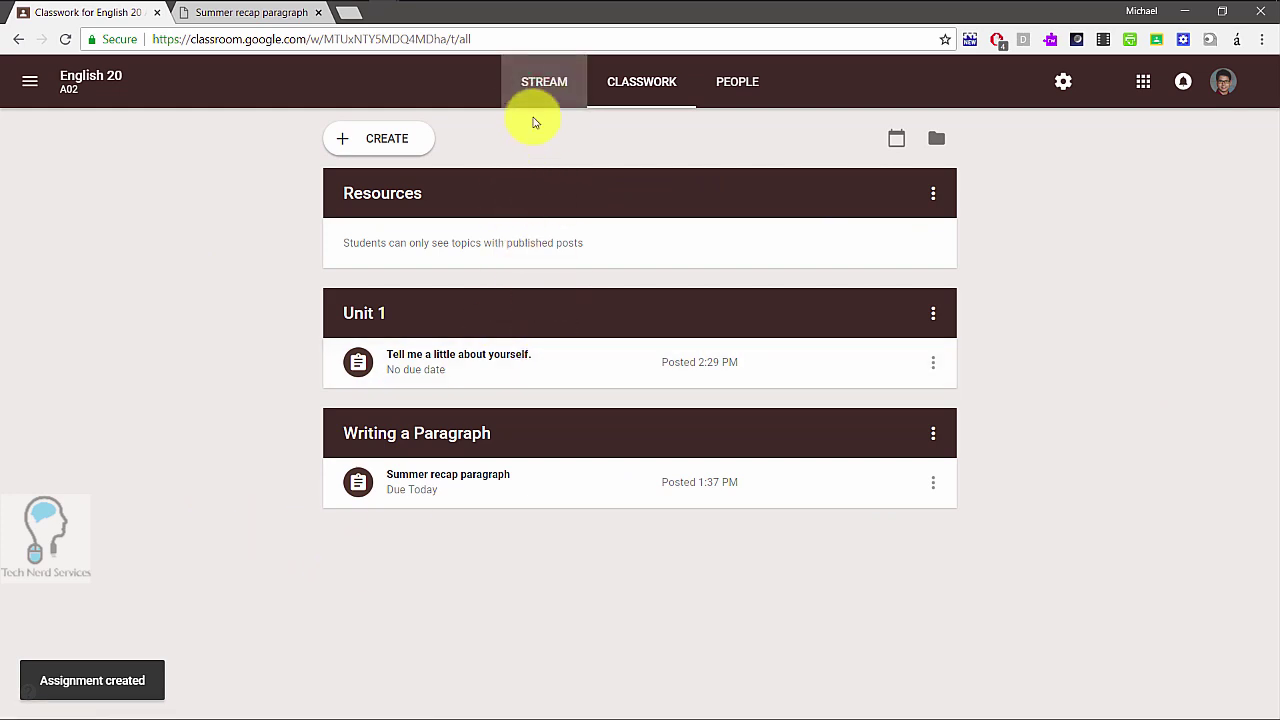
click(560, 92)
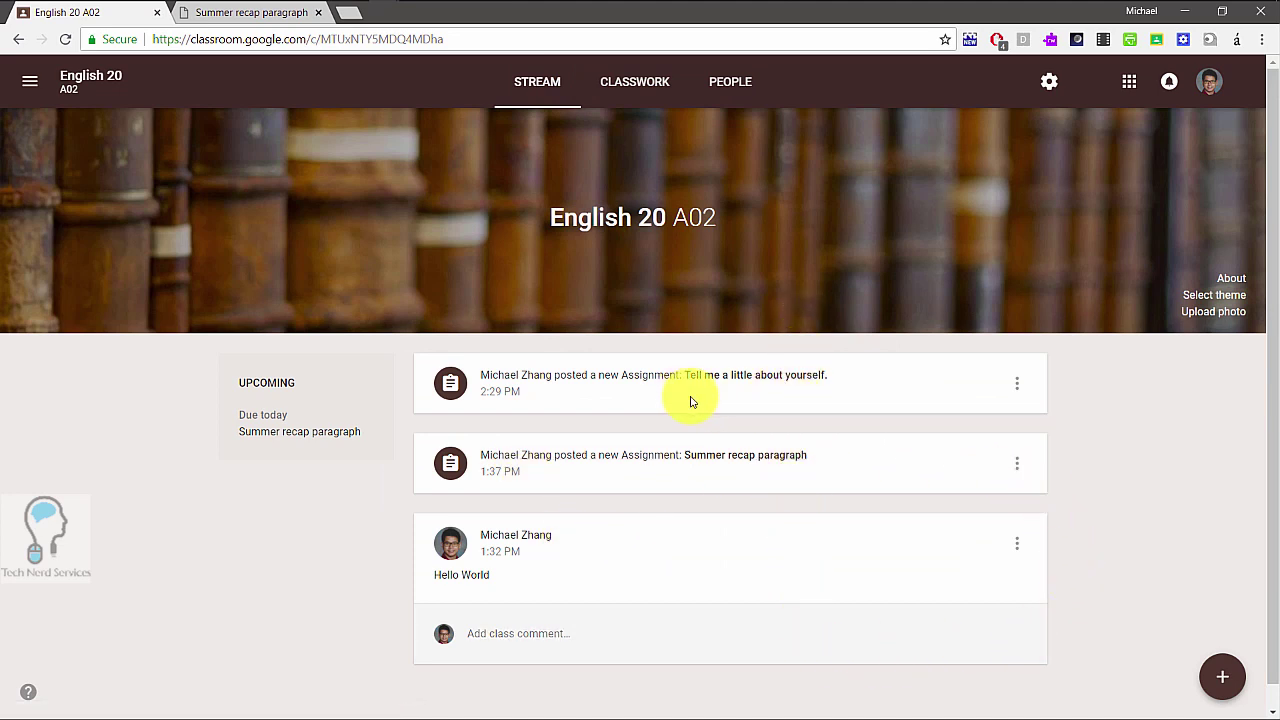
click(654, 98)
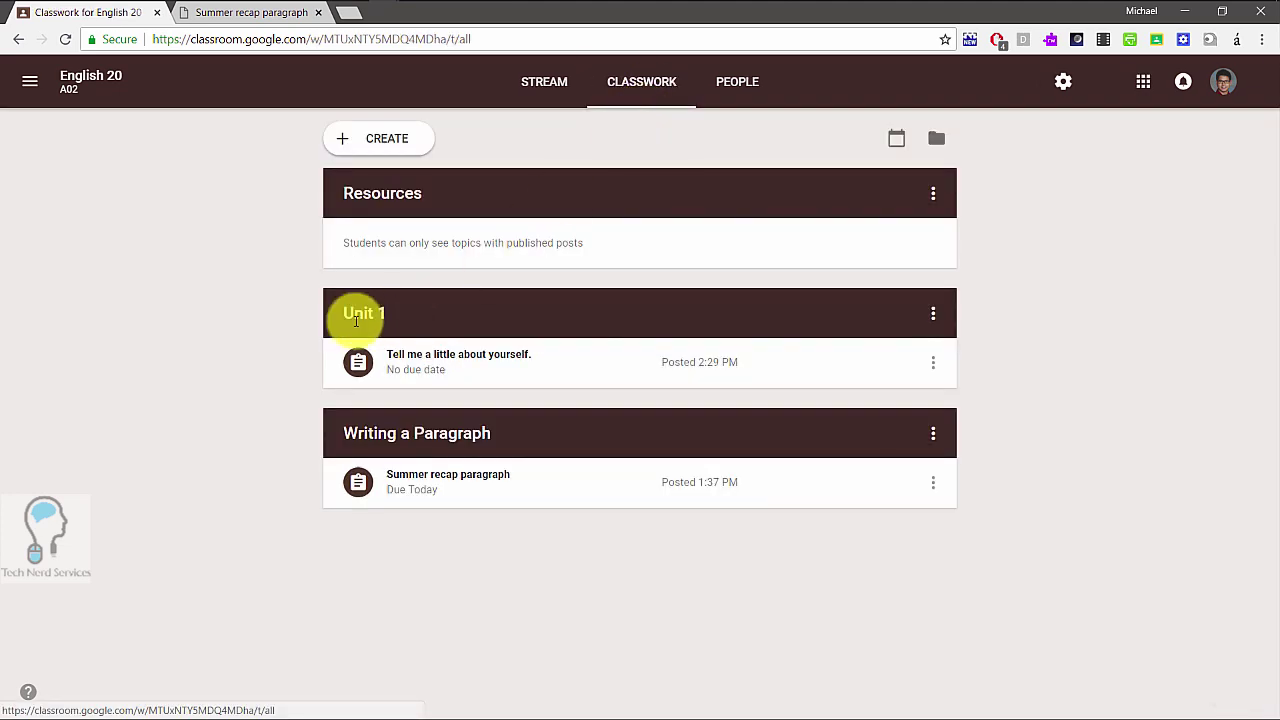
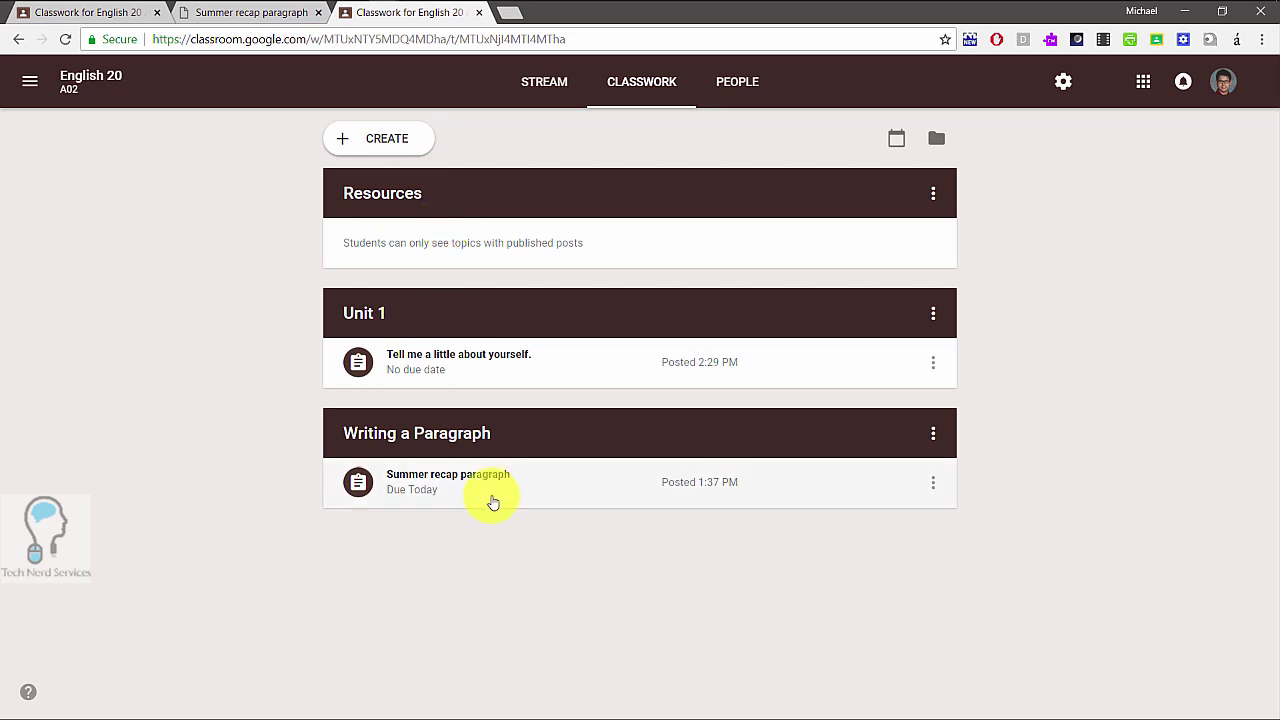
click(934, 440)
click(934, 440)
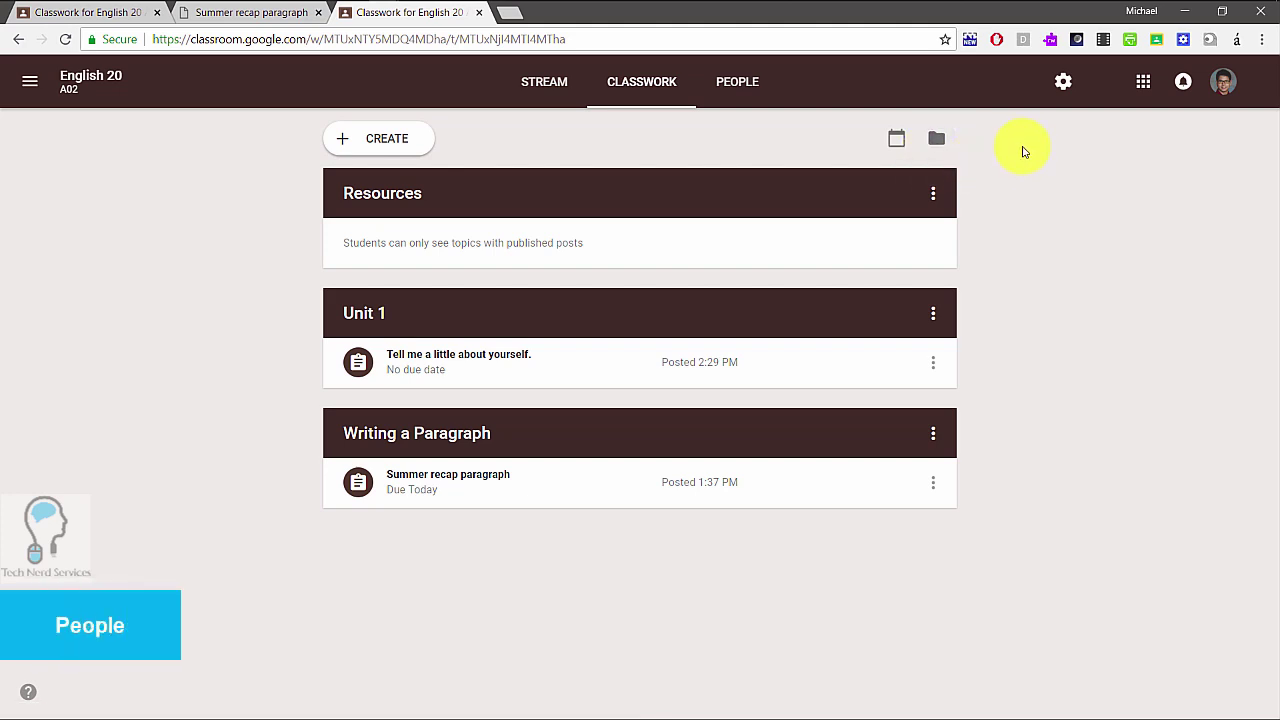
Step: View the teachers and students of English 20 and check where the class code is found in the class settings
click(750, 94)
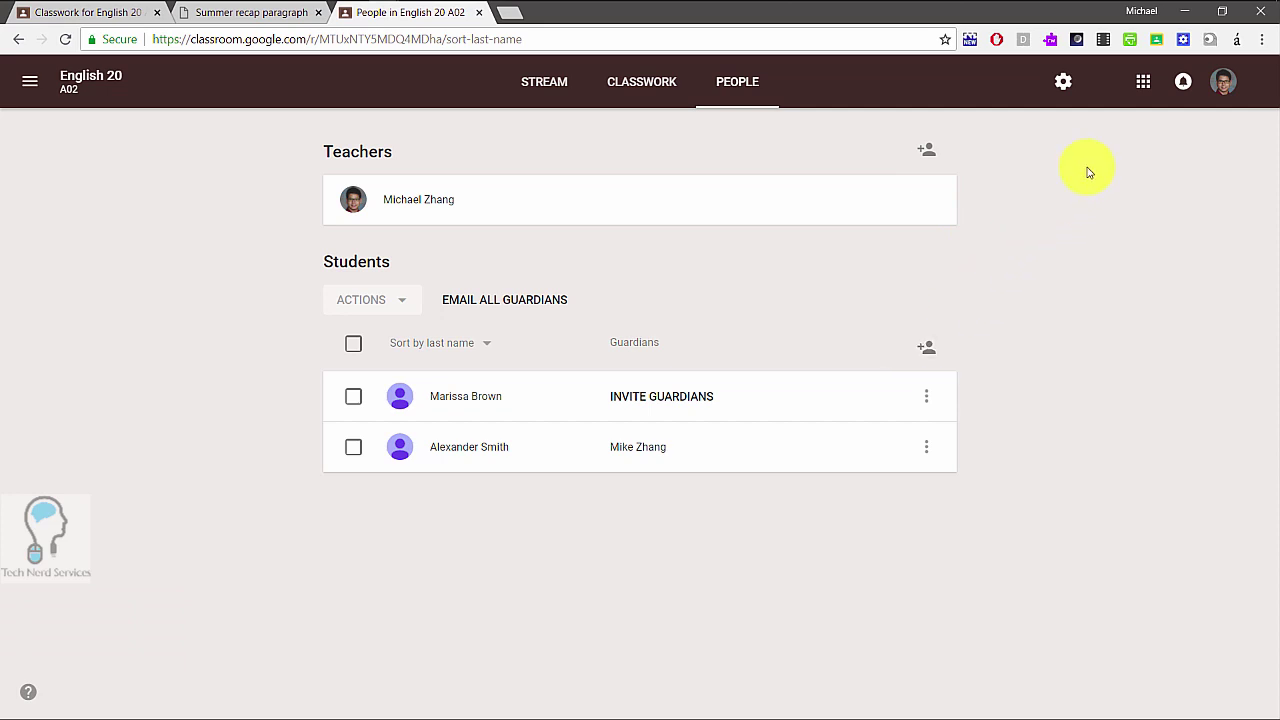
click(1056, 89)
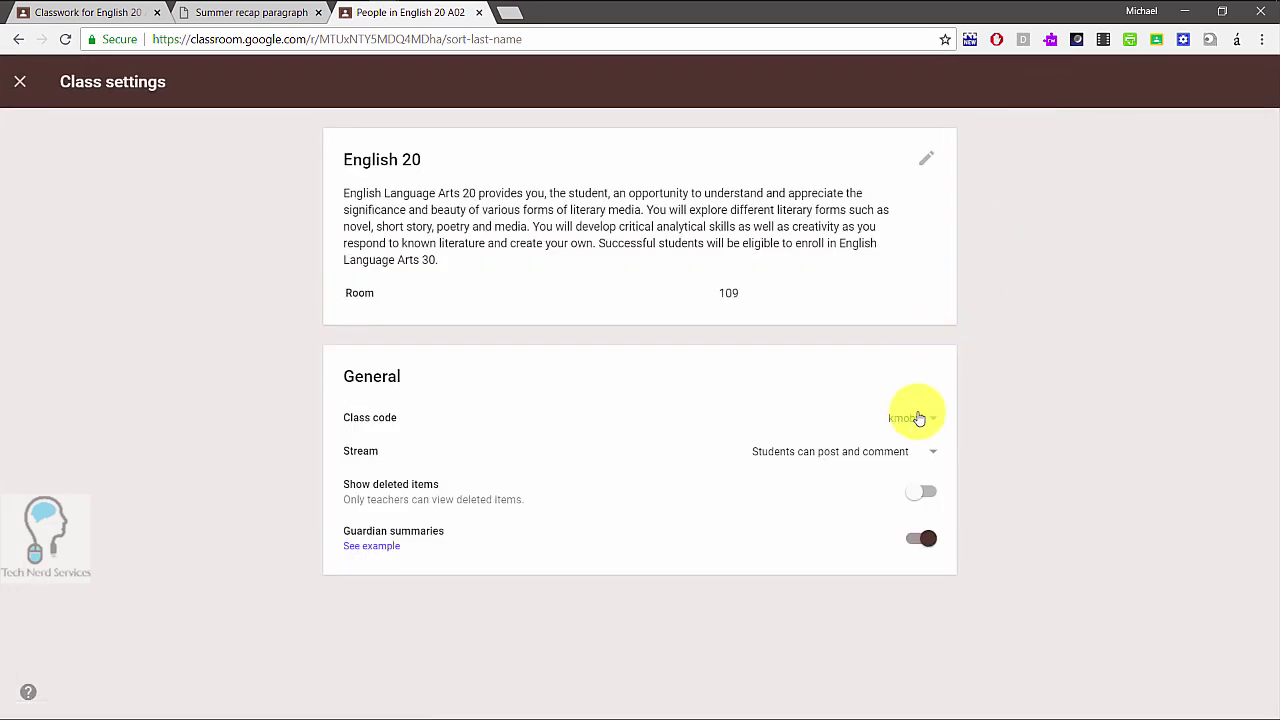
click(20, 81)
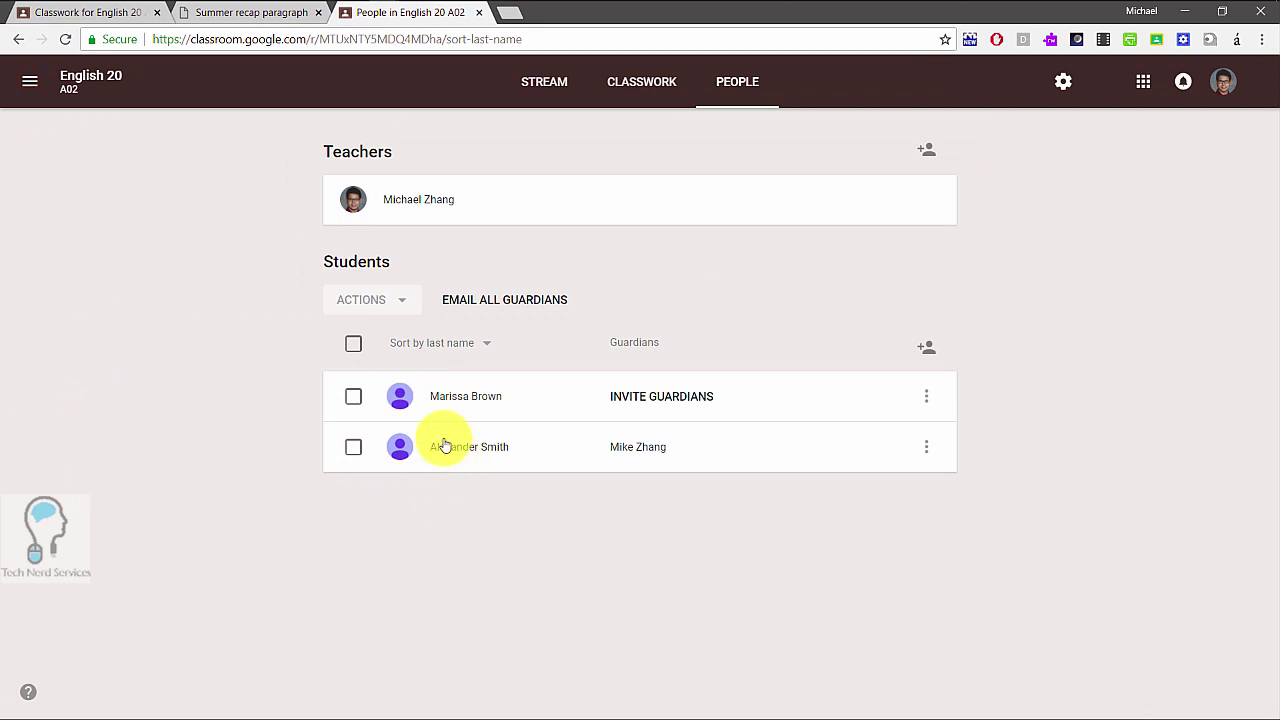
Step: Open the first student's work overview and view the email form for that student without sending anything
click(450, 402)
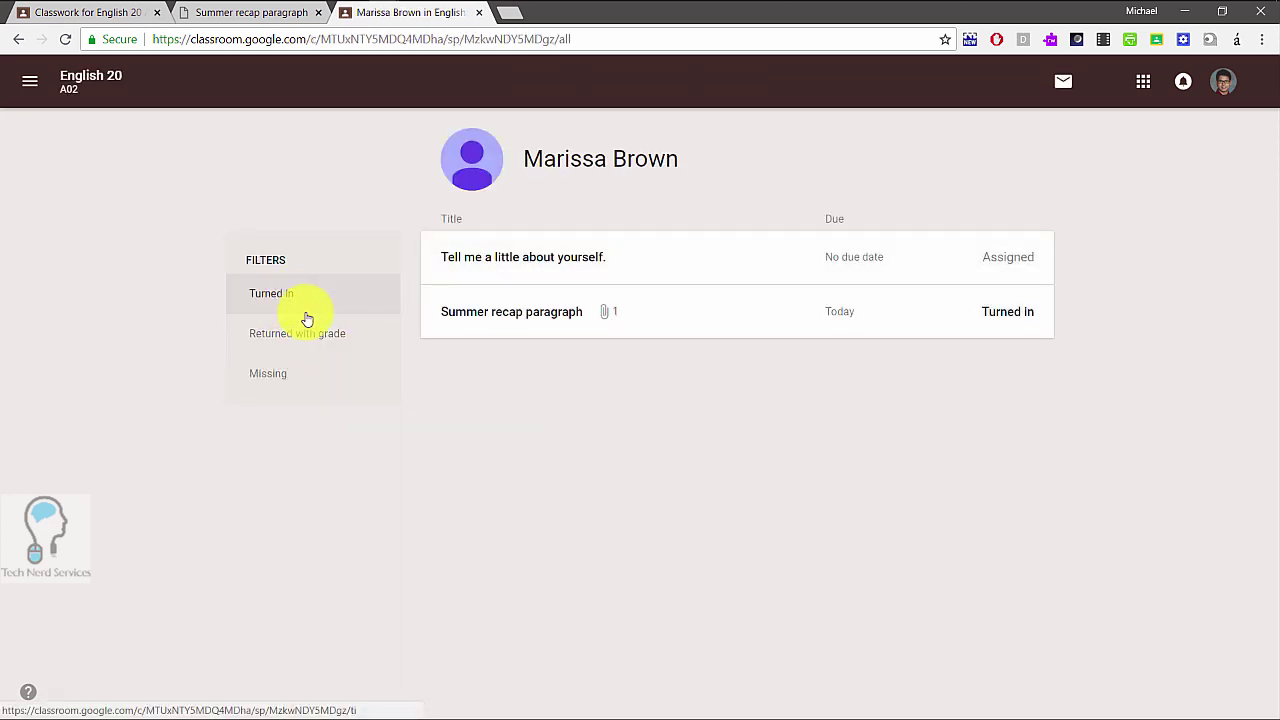
click(1060, 88)
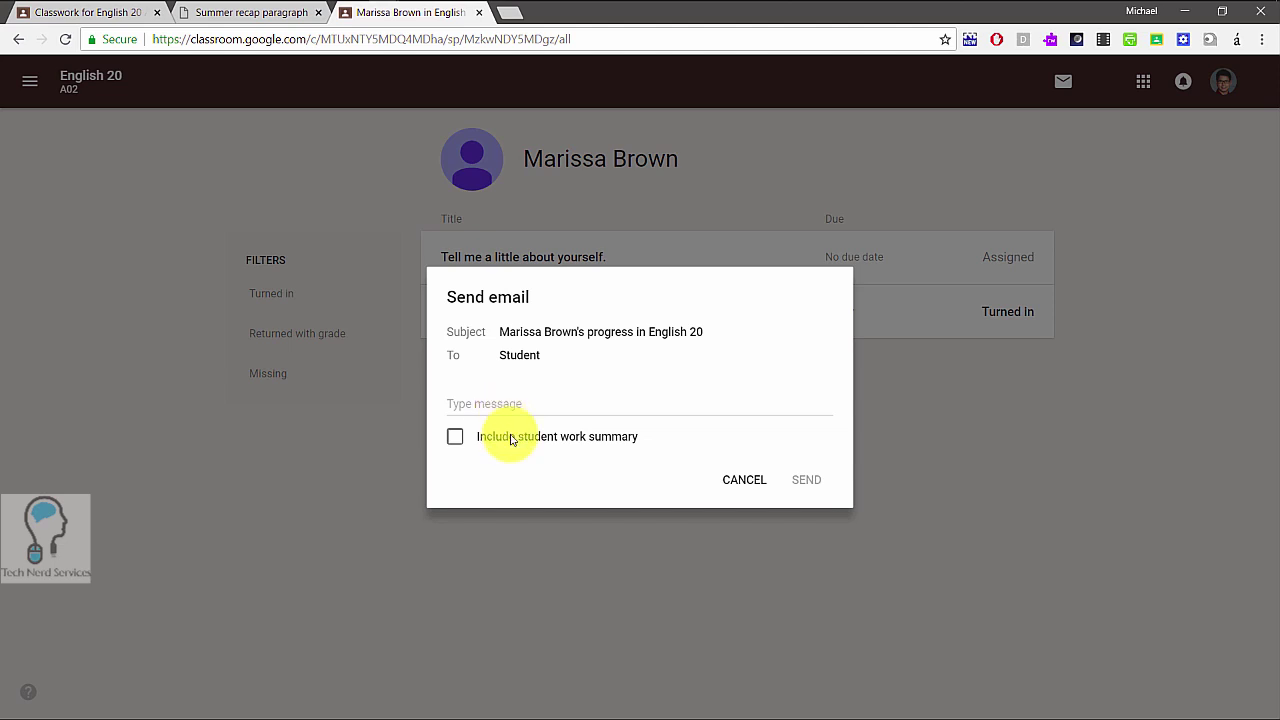
click(744, 480)
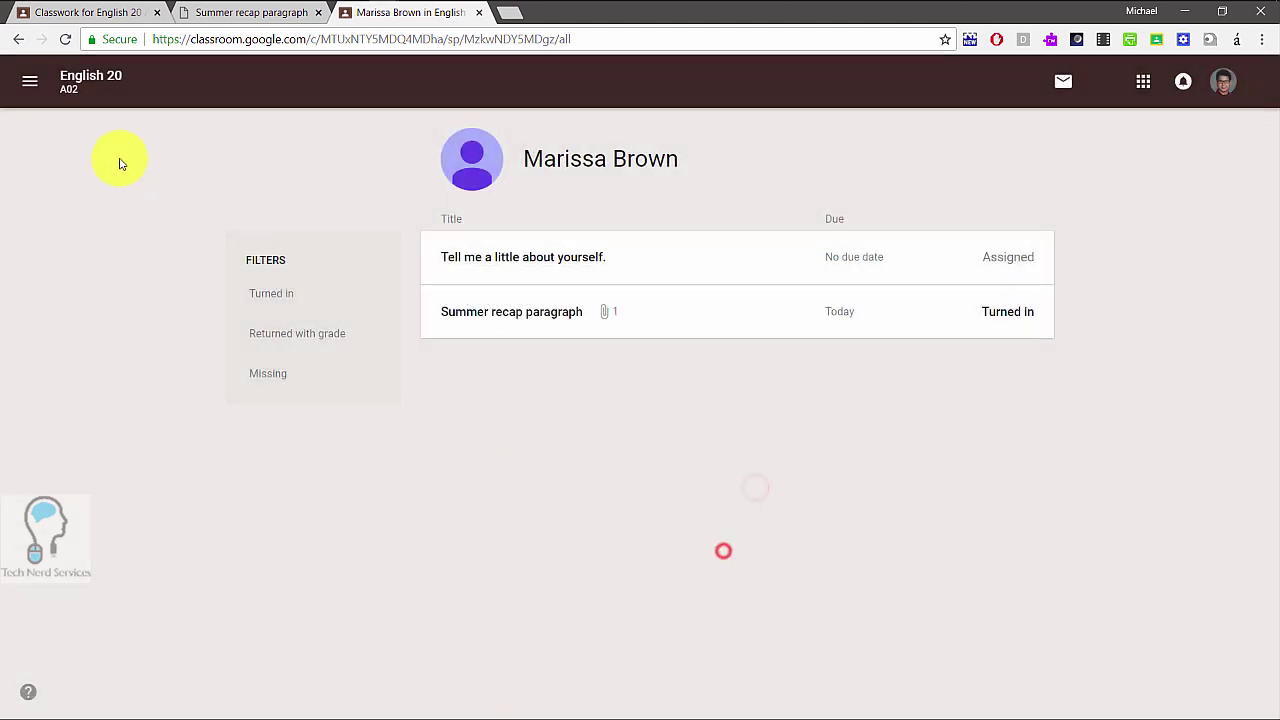
Step: Open the work overview of the student with a linked guardian and review the email recipient options without sending a message
click(30, 81)
click(370, 175)
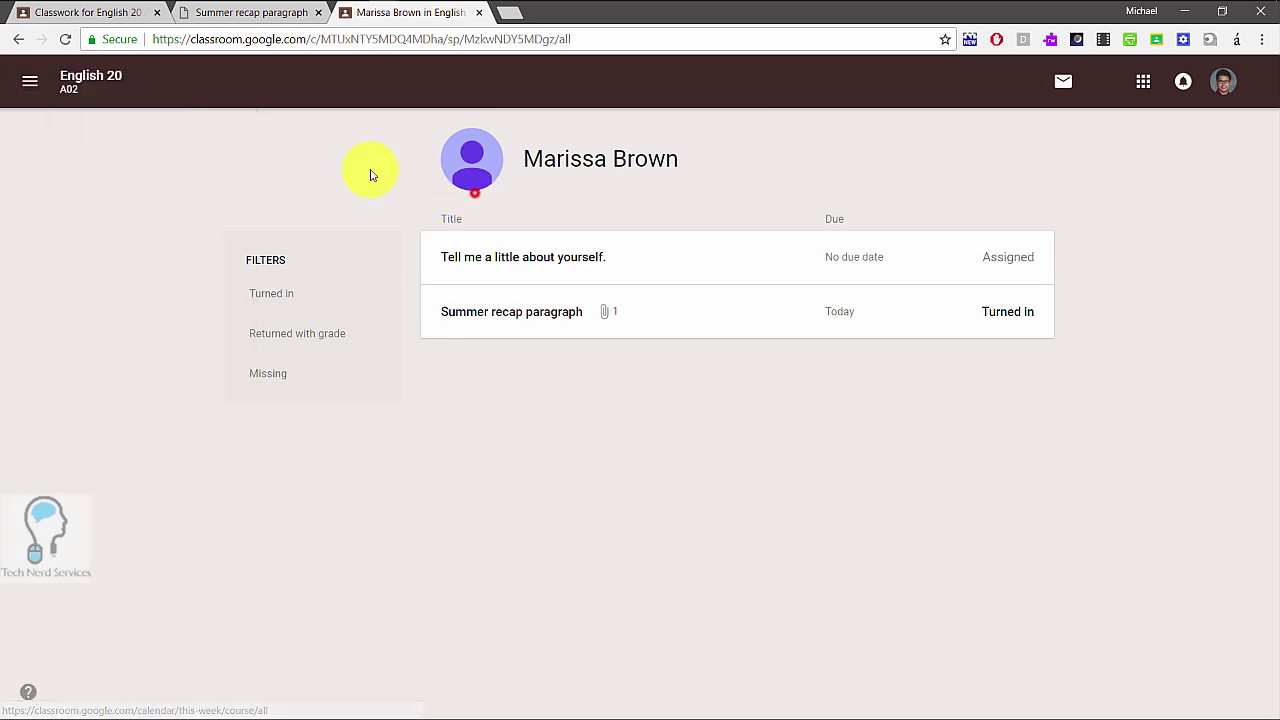
click(100, 77)
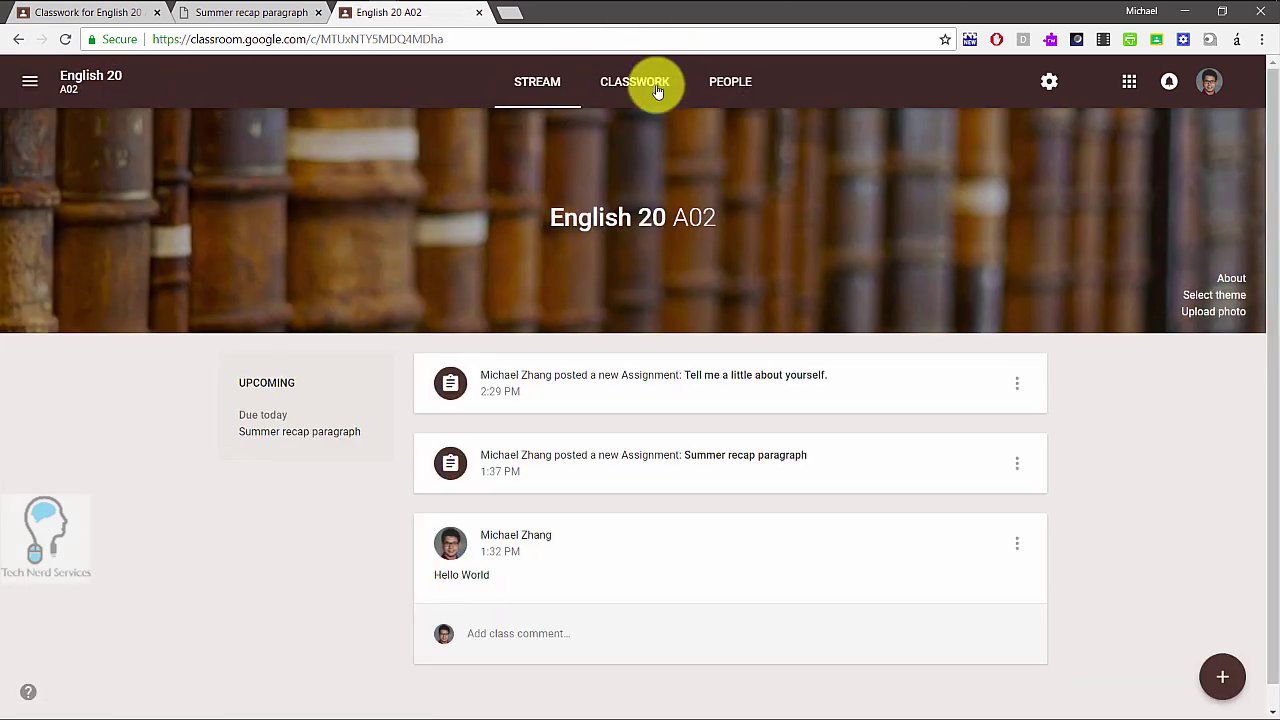
click(731, 105)
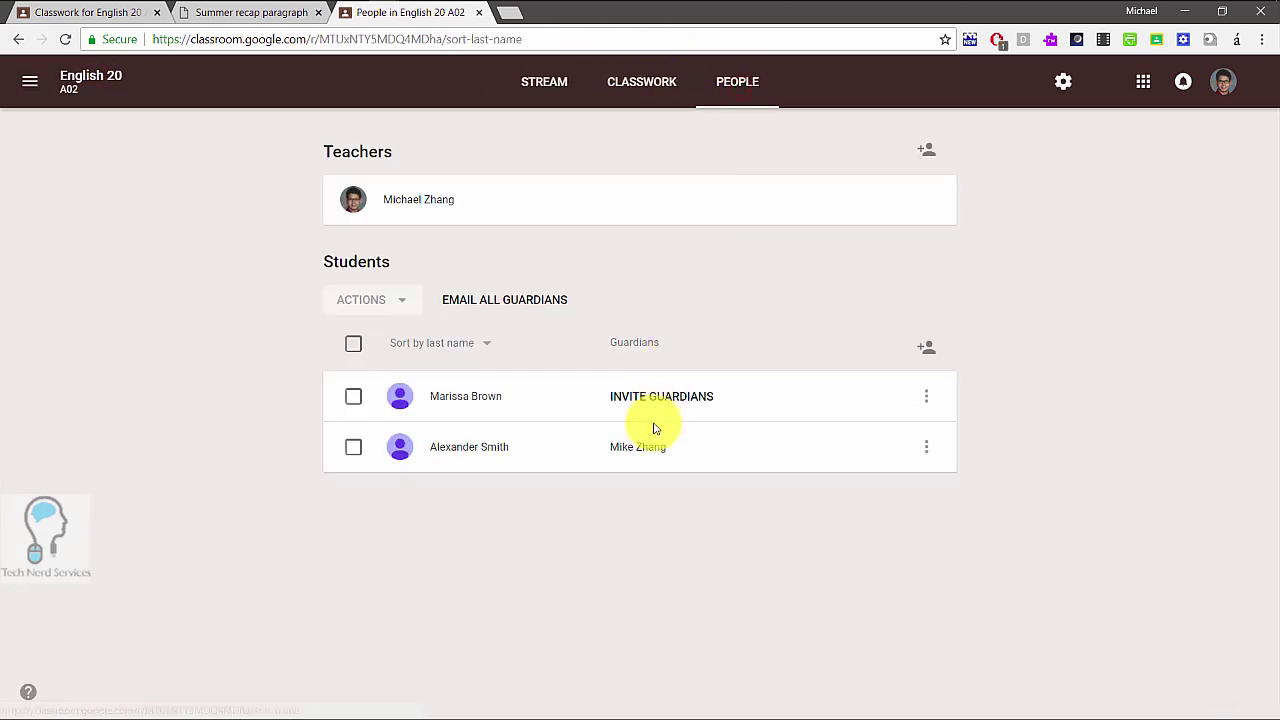
click(495, 450)
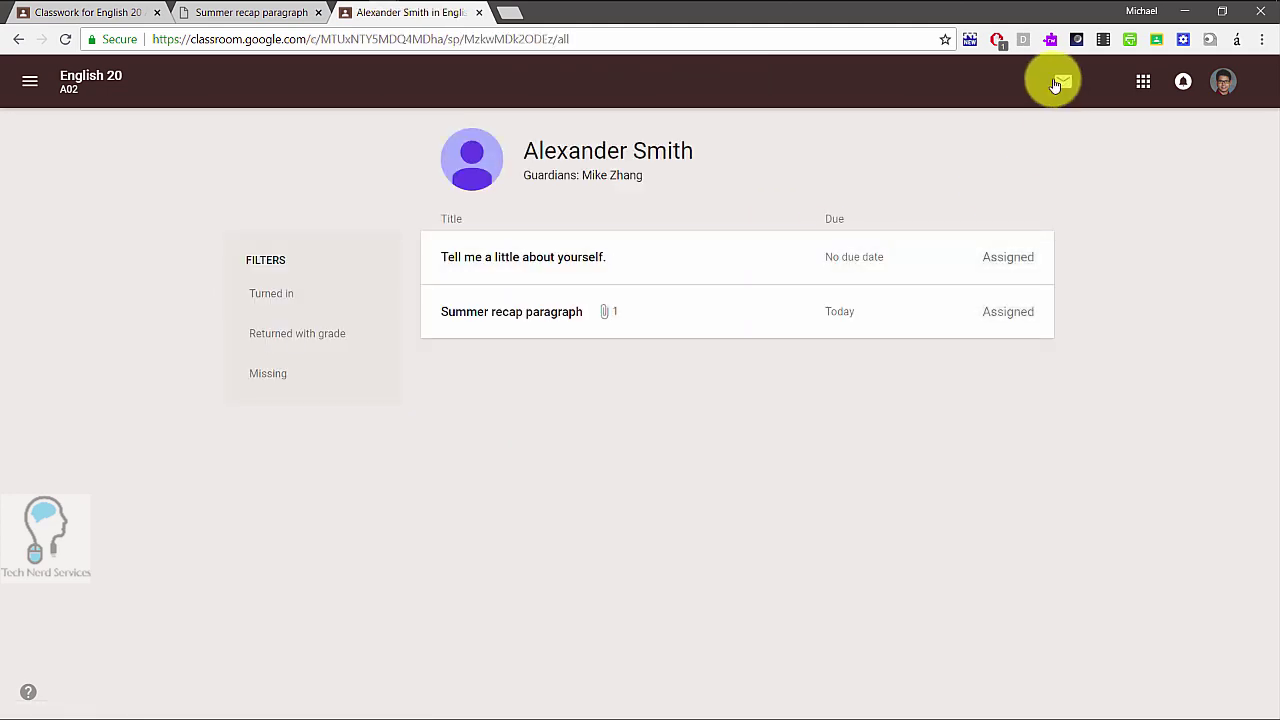
click(1058, 83)
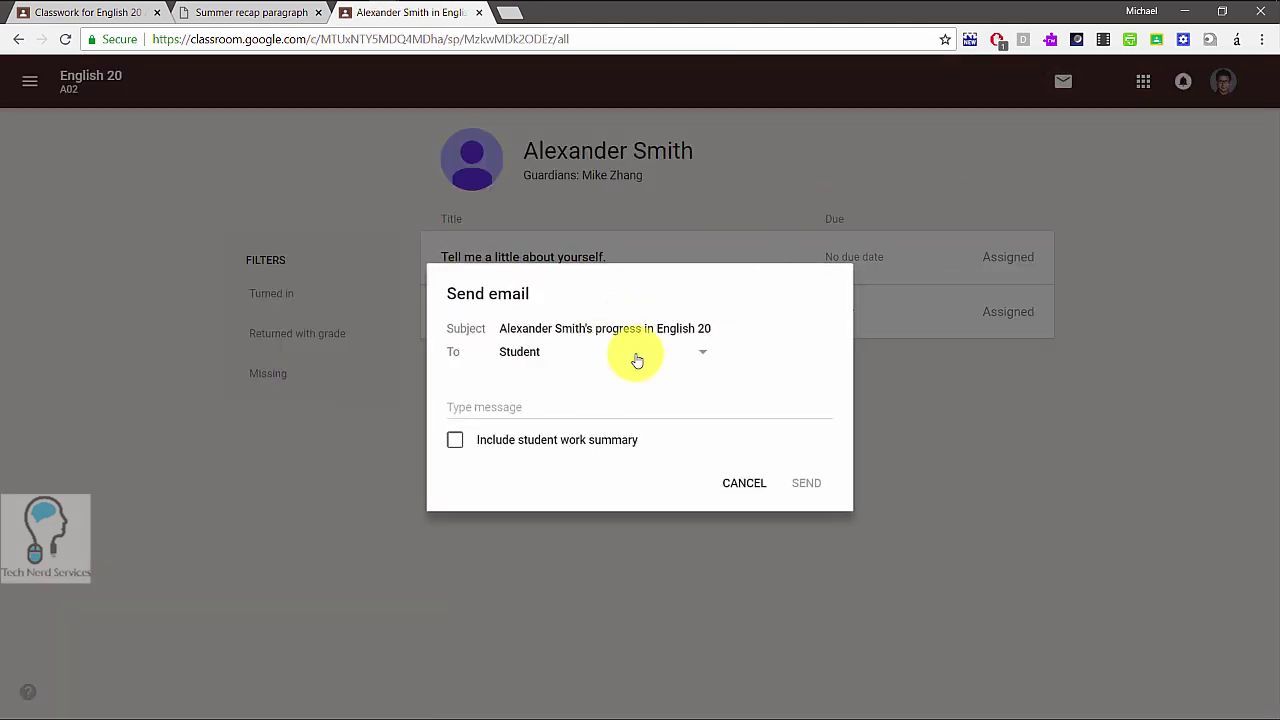
click(636, 359)
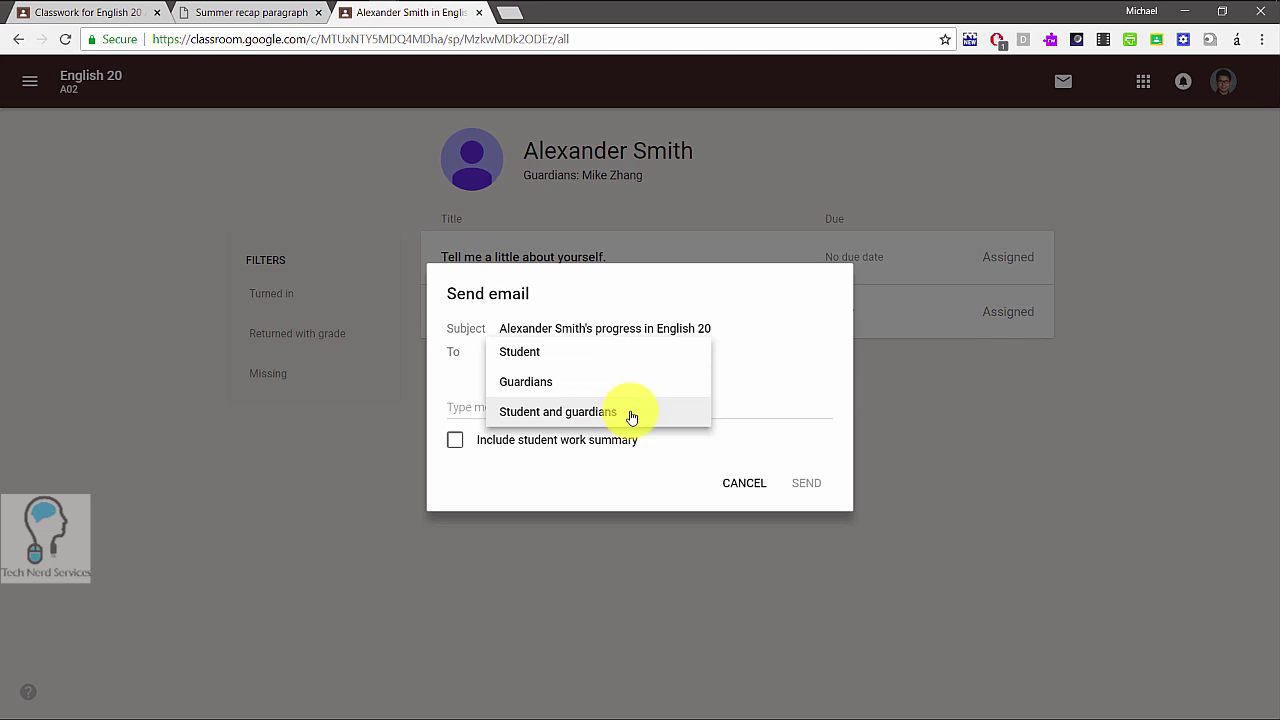
click(617, 592)
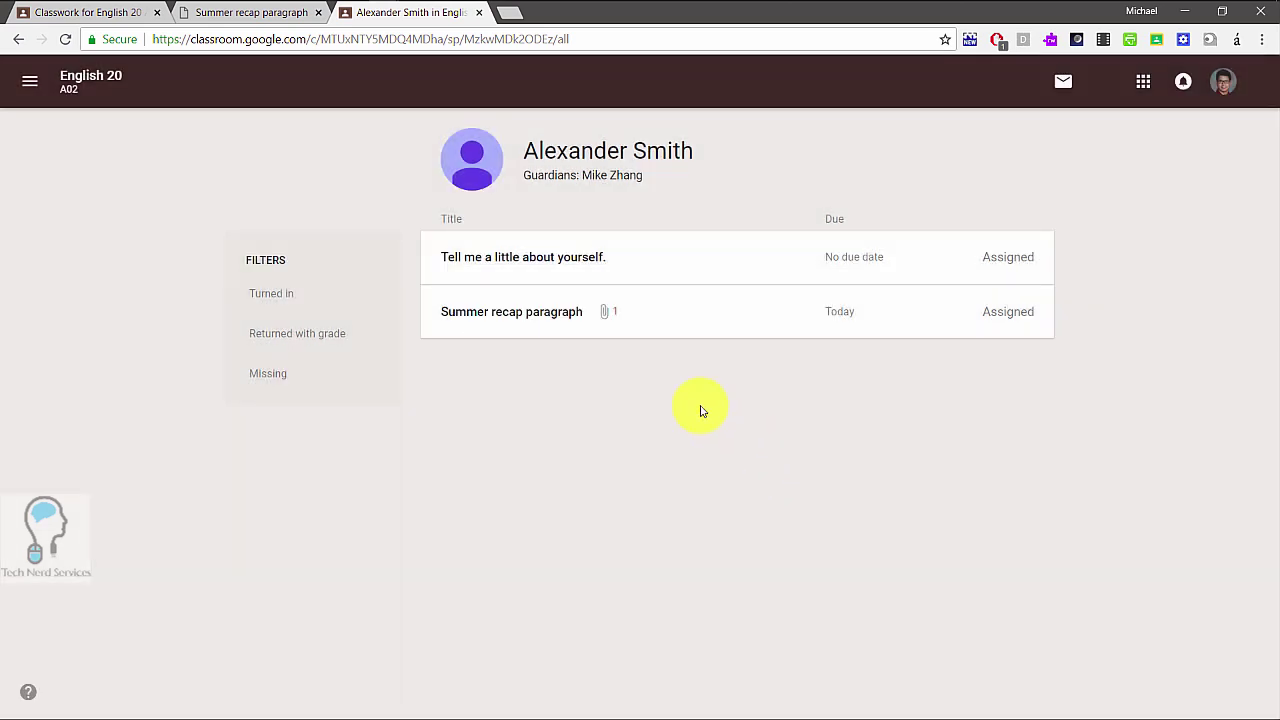
Step: Open the student work of the Summer recap paragraph assignment from the classwork and view its points options without changing them
click(75, 76)
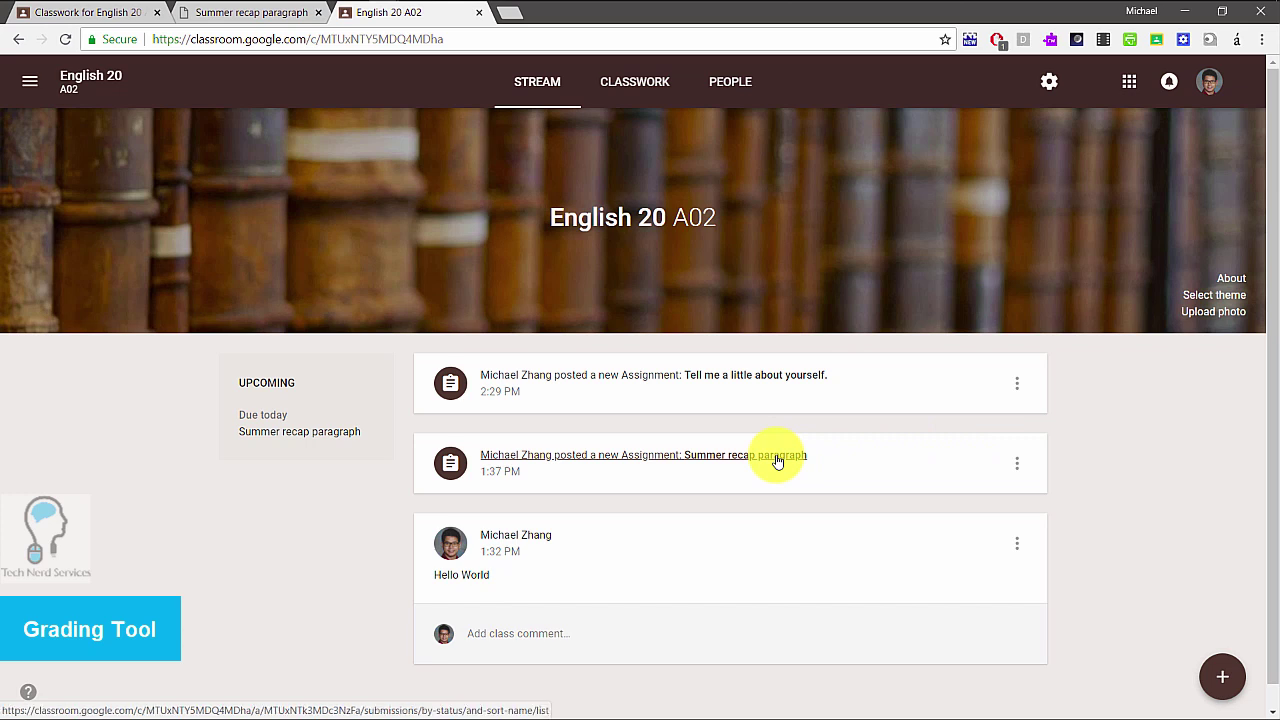
click(636, 80)
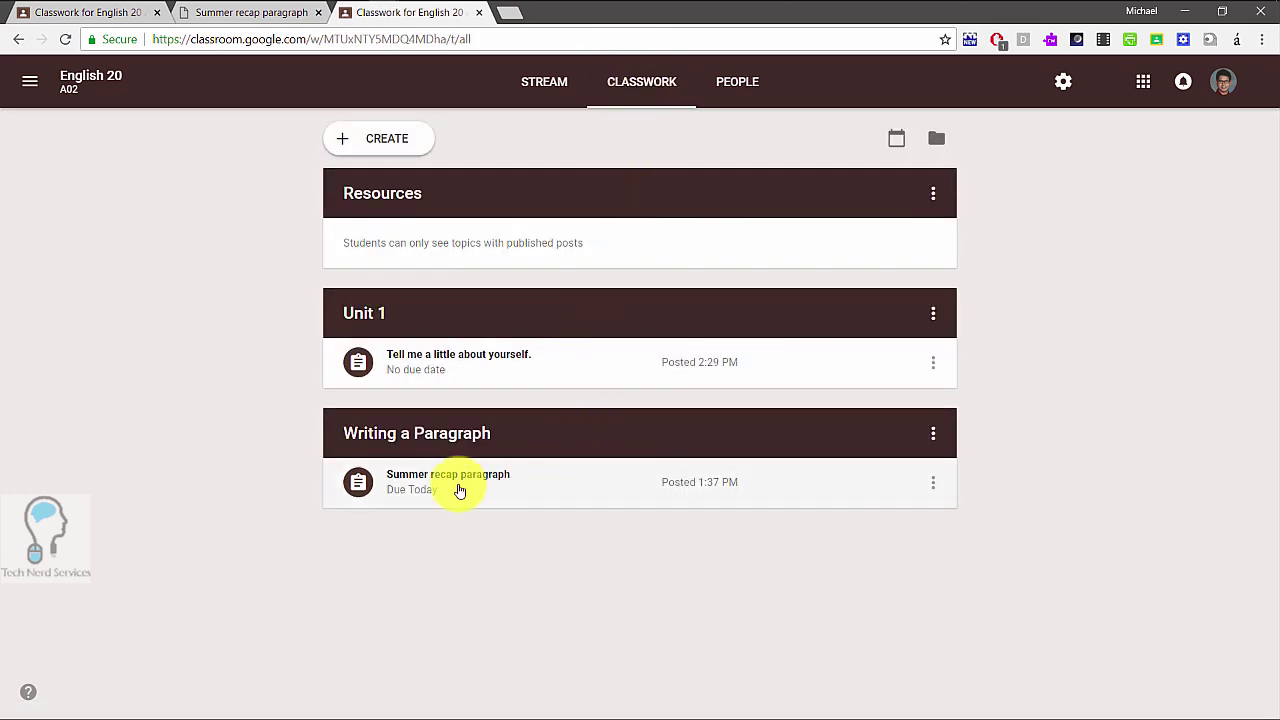
click(459, 488)
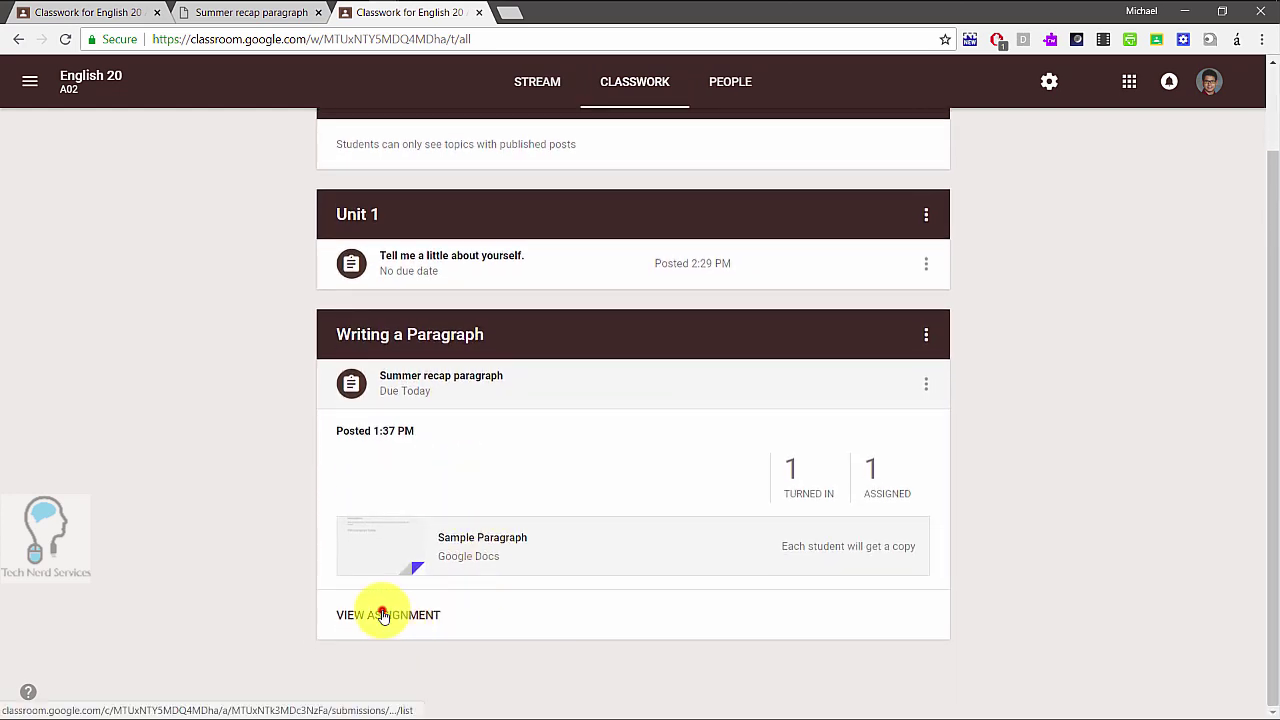
click(383, 616)
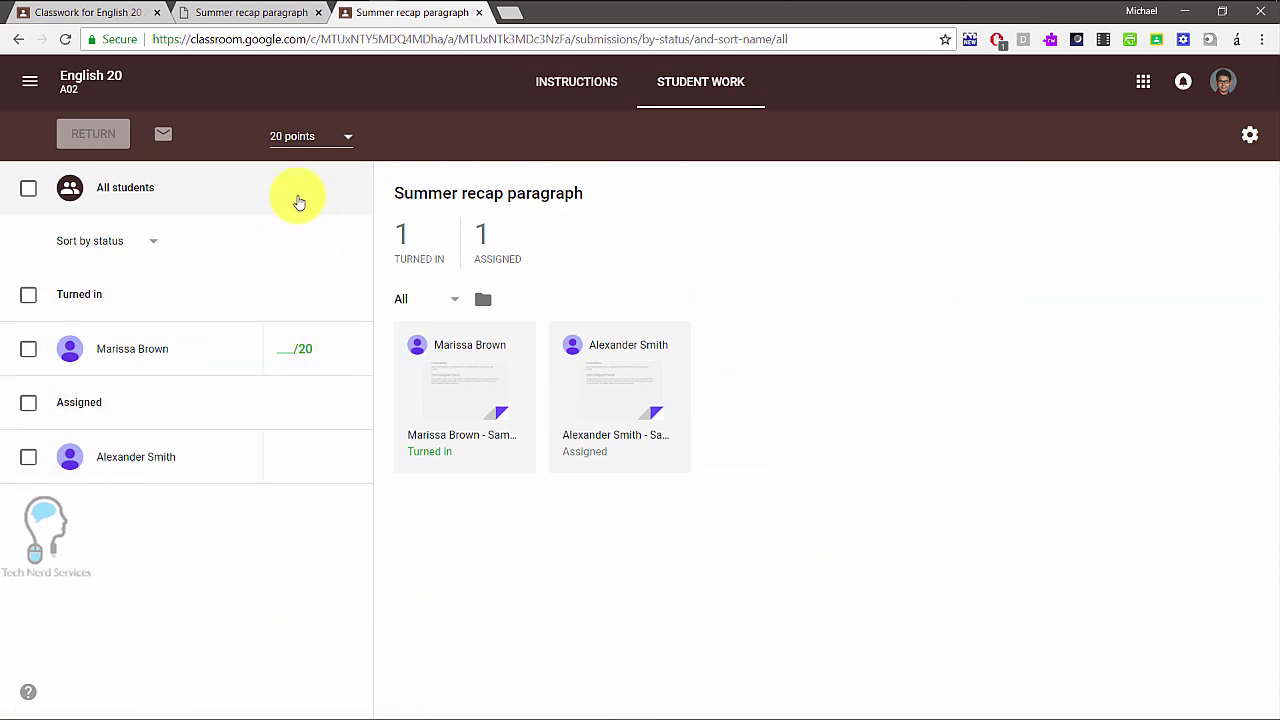
click(300, 138)
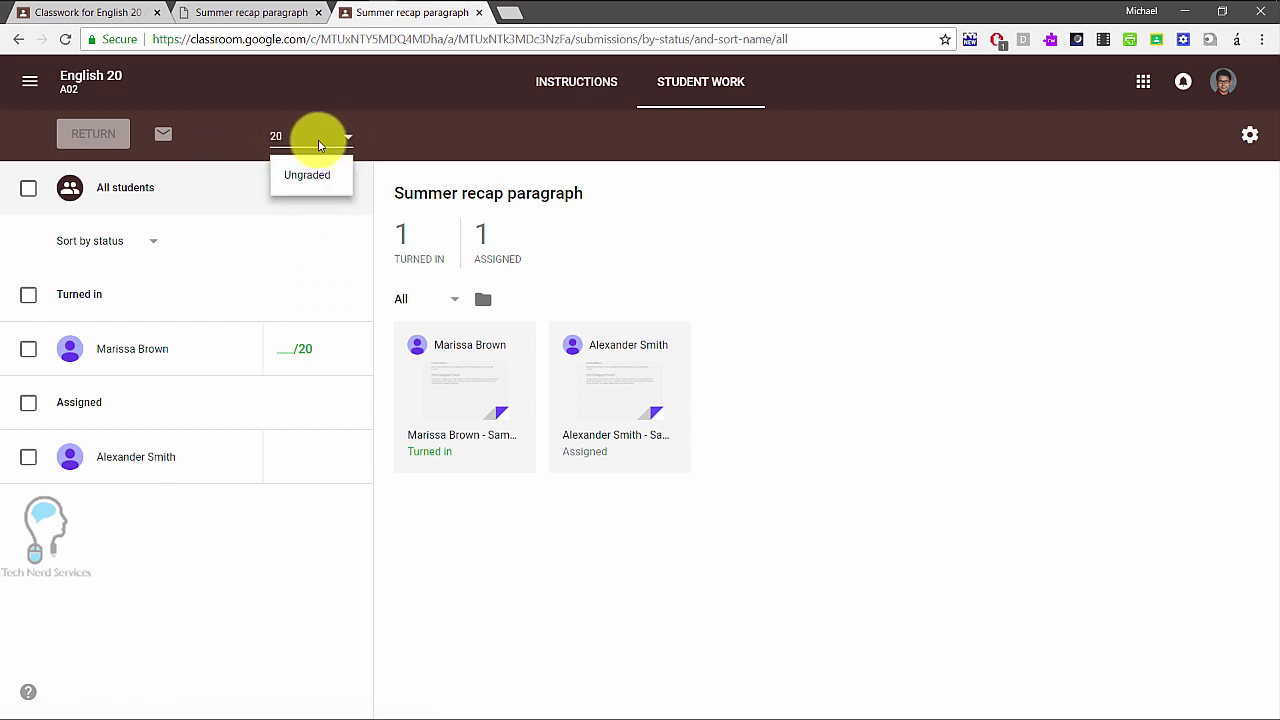
click(528, 157)
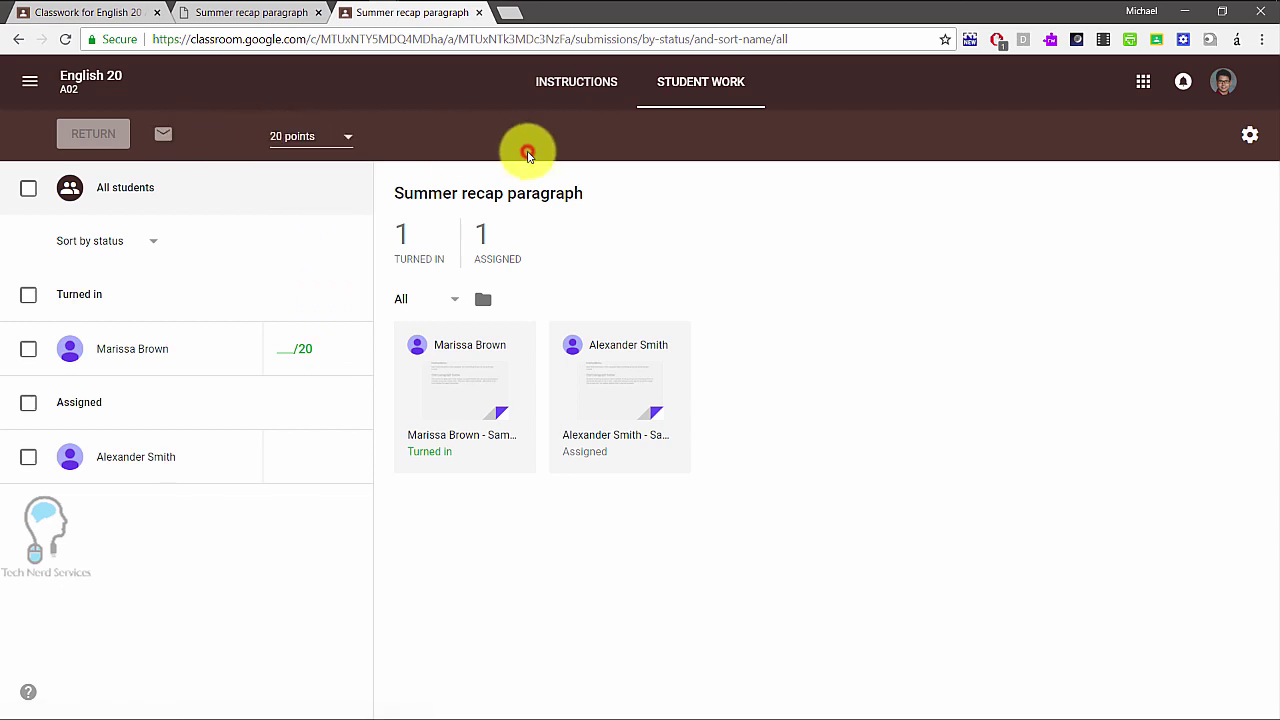
Step: Open the turned-in Summer recap paragraph submission for grading, check the student list and place the cursor in the instructions text
click(451, 368)
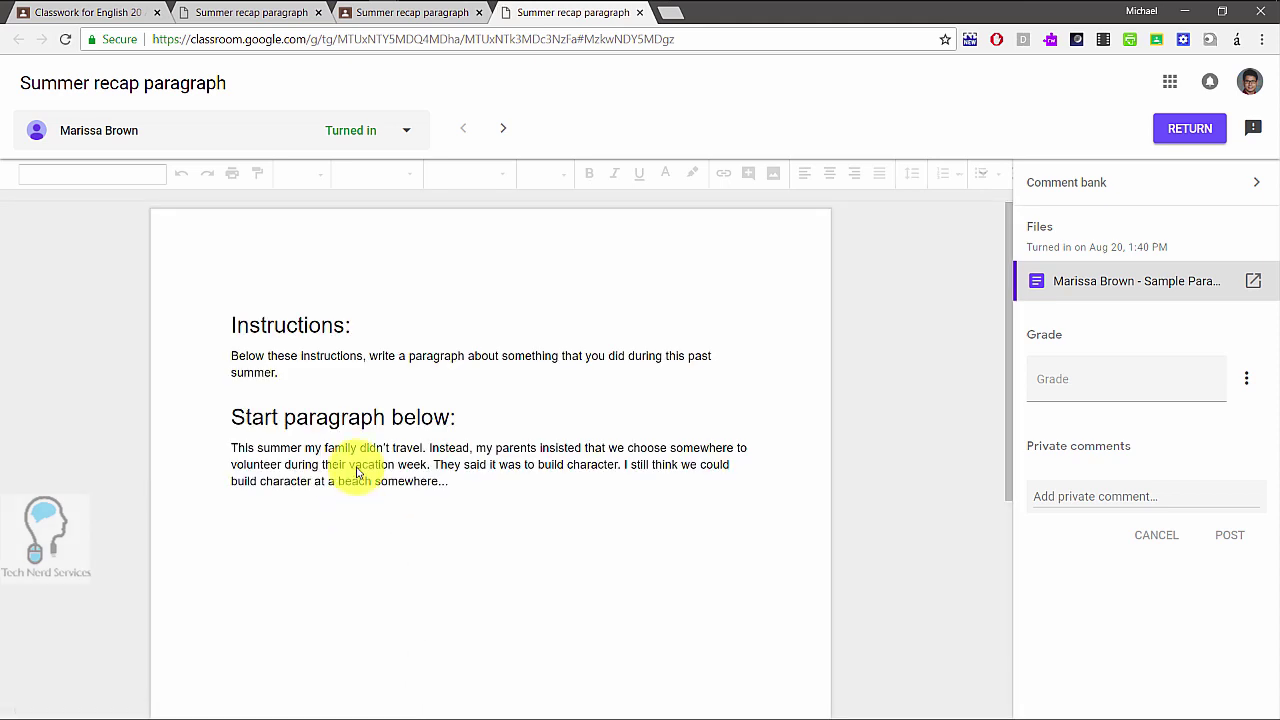
click(403, 132)
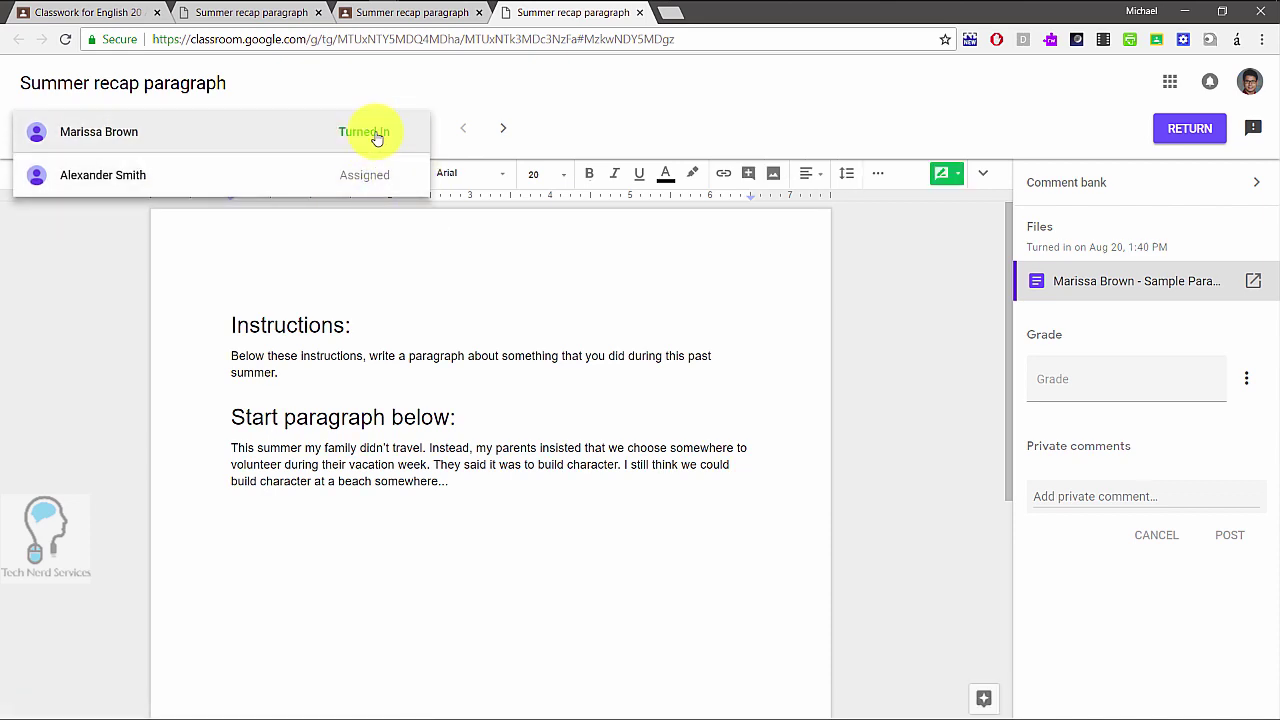
click(376, 137)
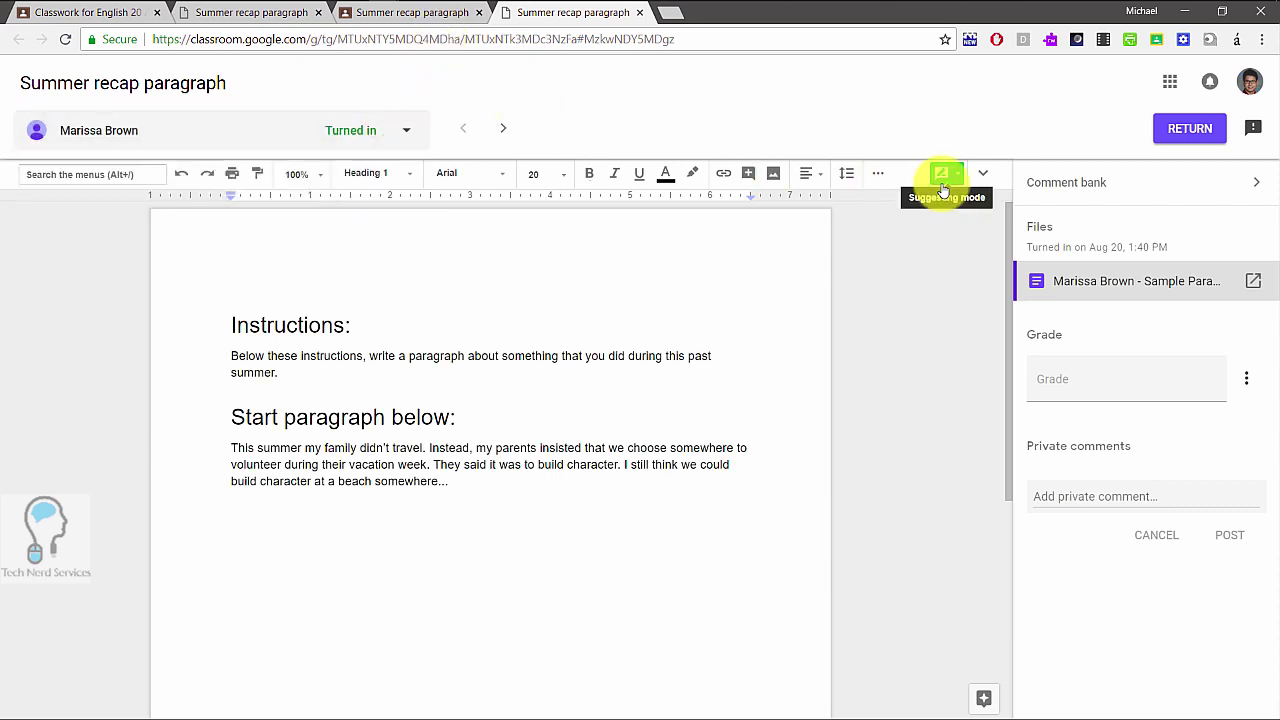
click(366, 374)
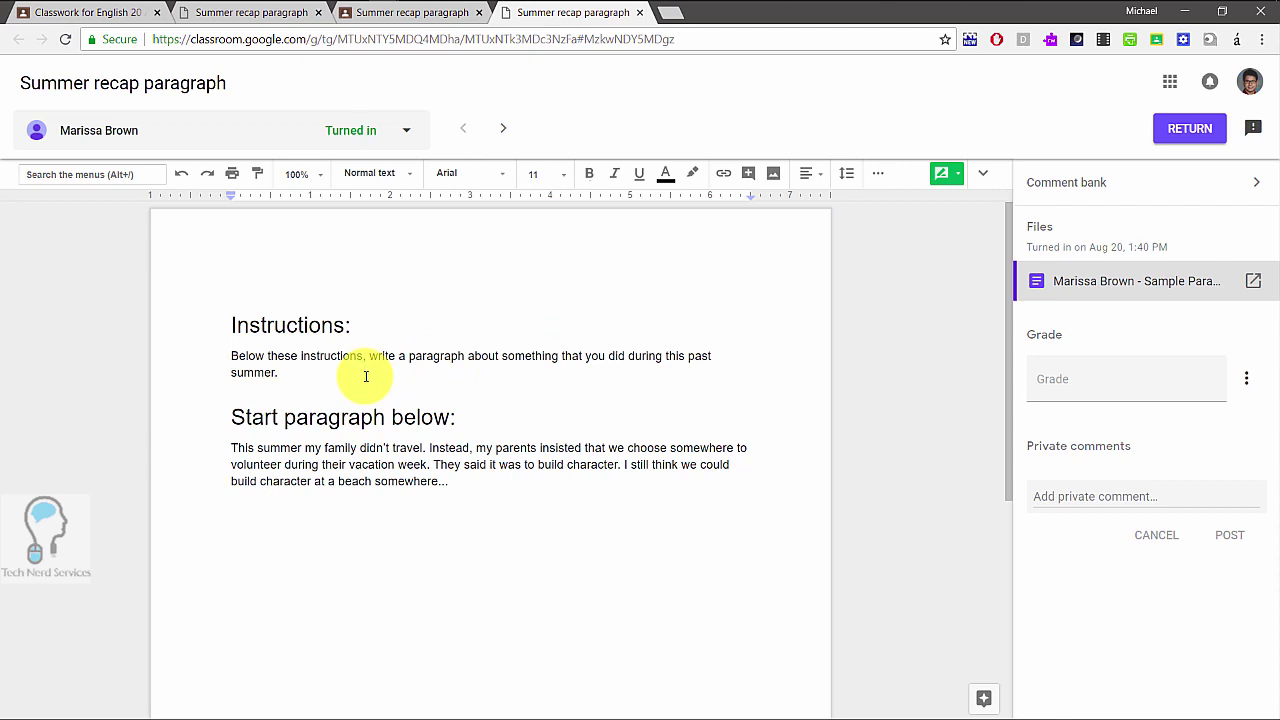
Step: Add the suggested text "This is something to write." at the end of the instructions paragraph
text(This is s)
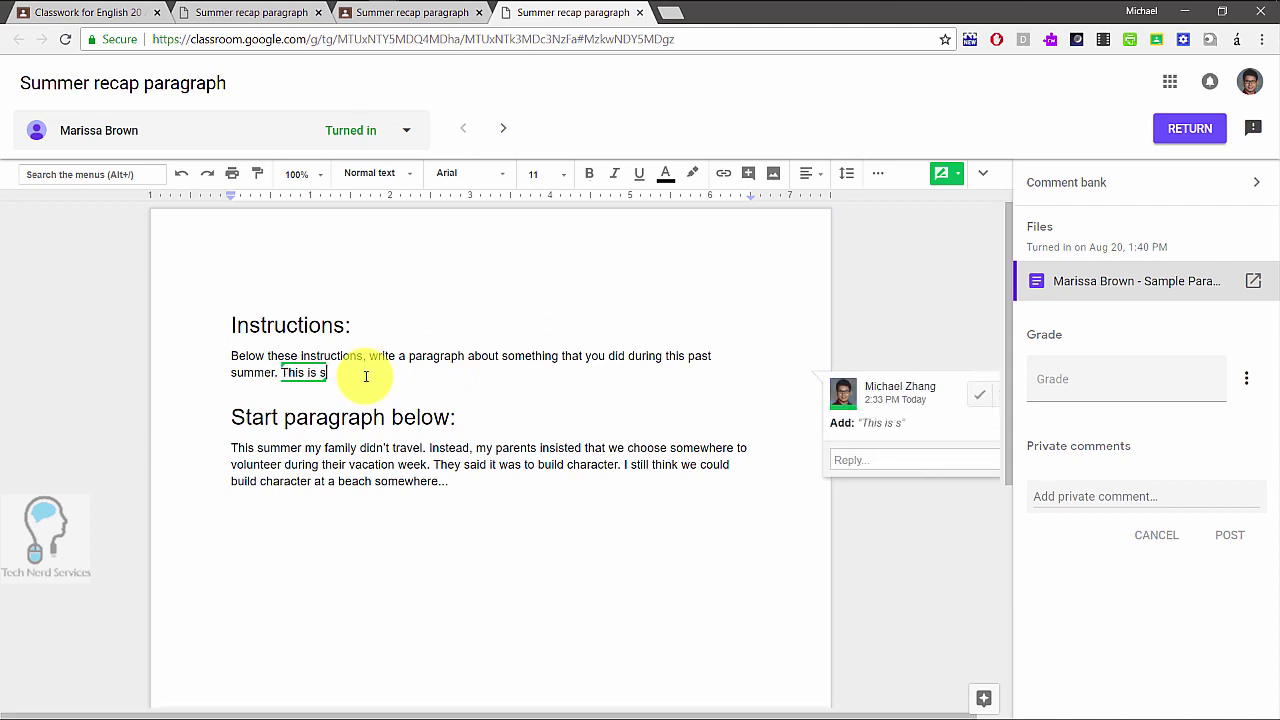
text(omething to write.)
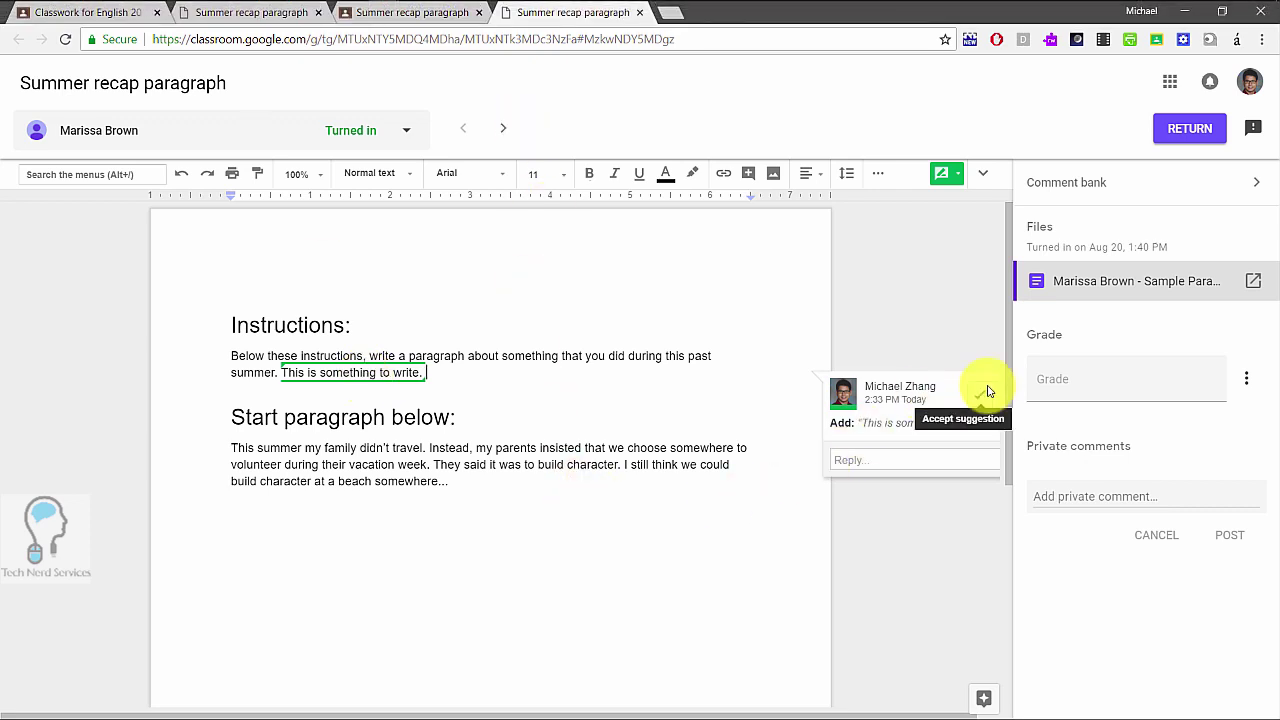
click(651, 571)
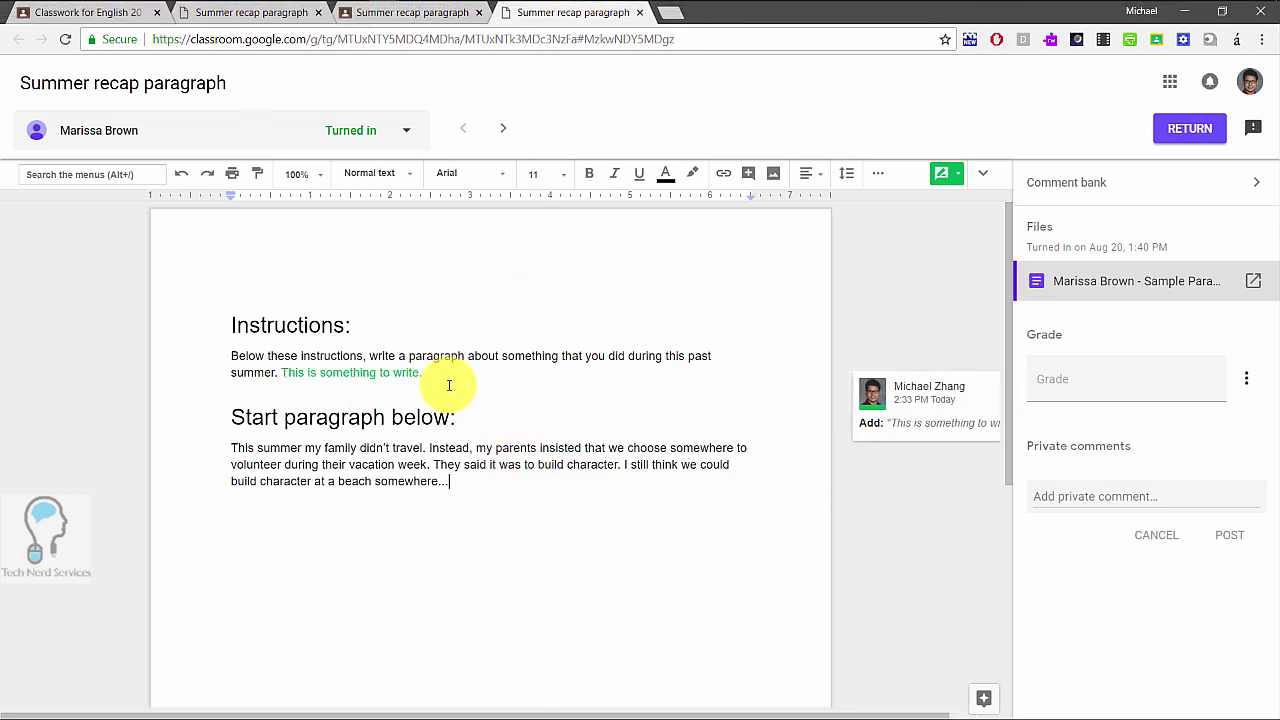
Step: Open the comment bank and add the reusable comment "Good!" to it
click(1226, 199)
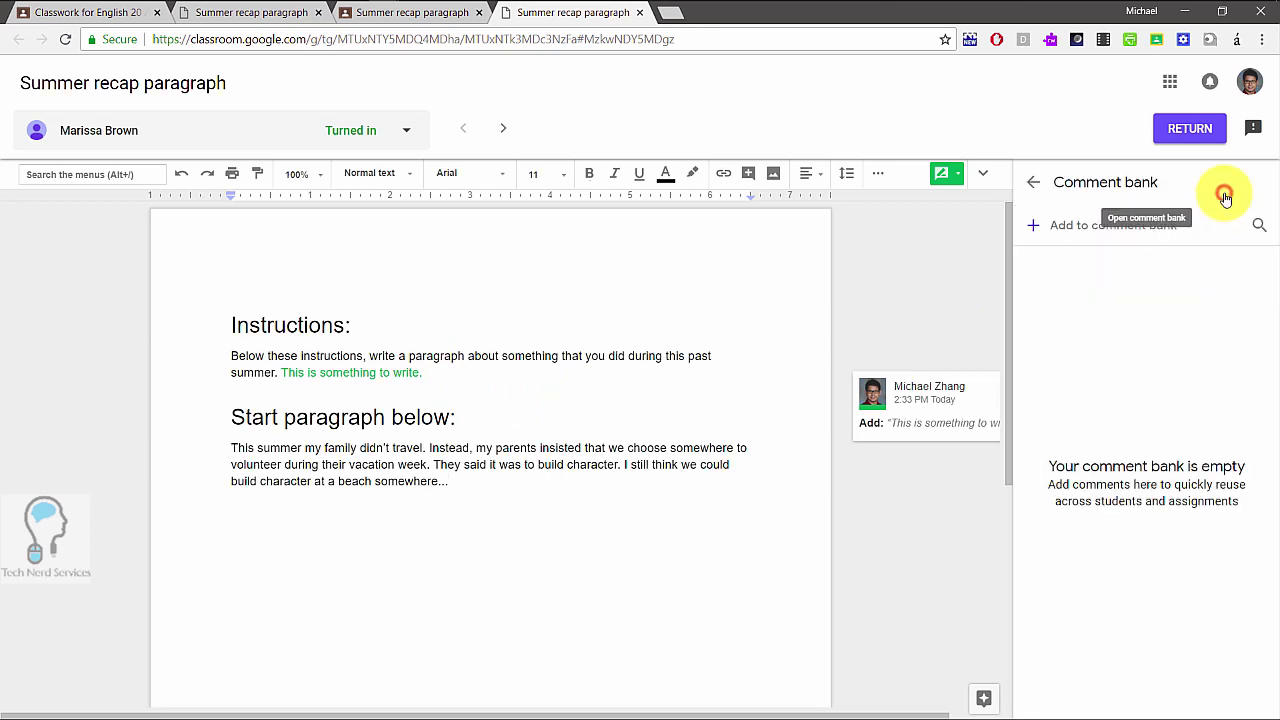
click(1102, 232)
key(Tab)
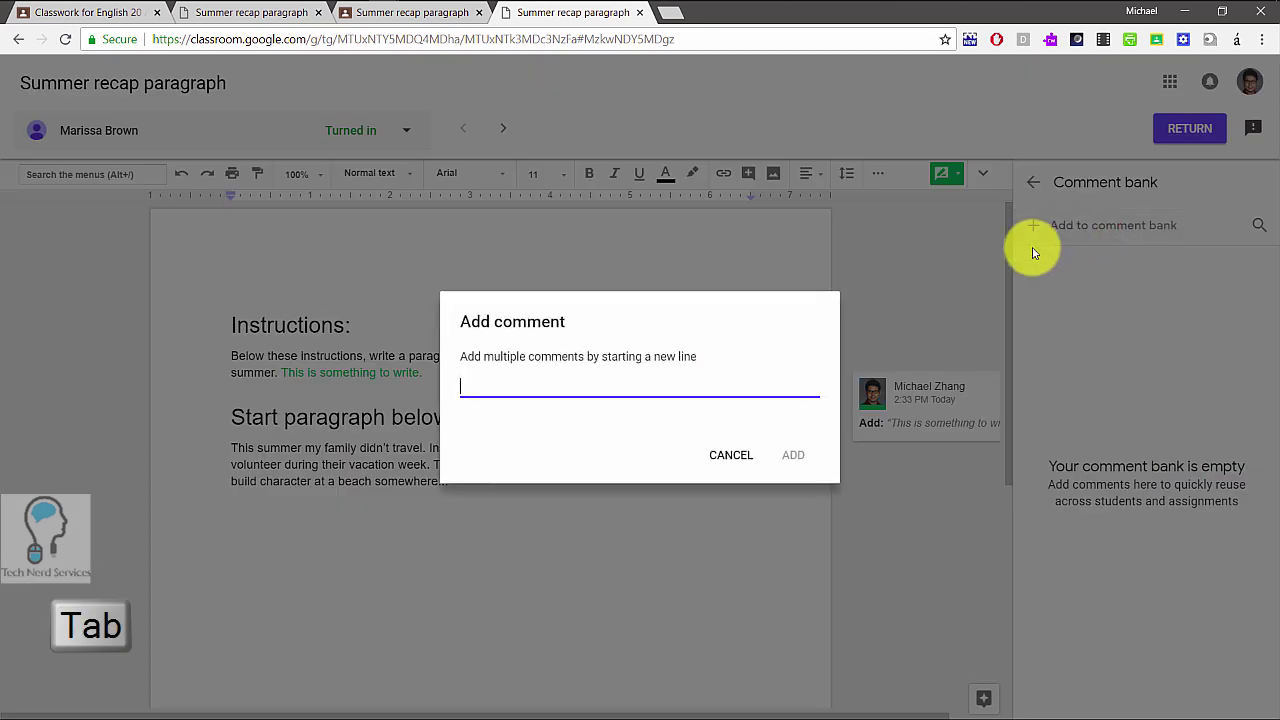
text(Good!)
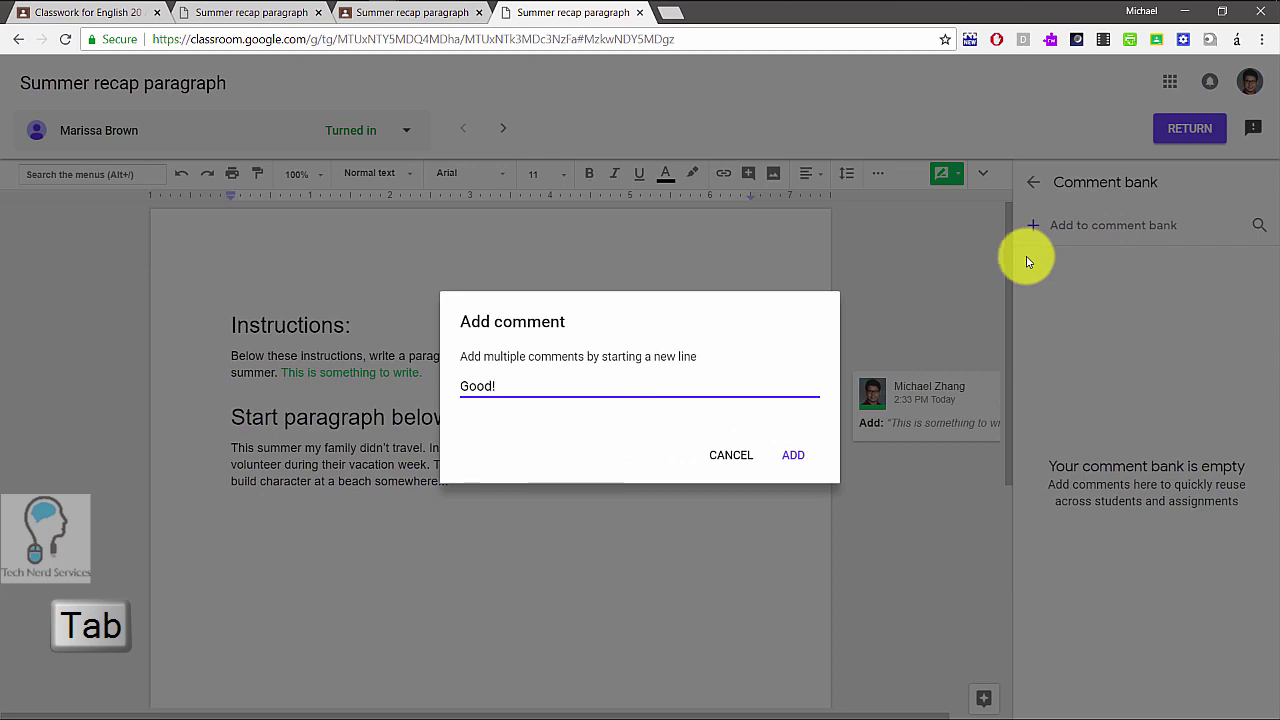
click(793, 456)
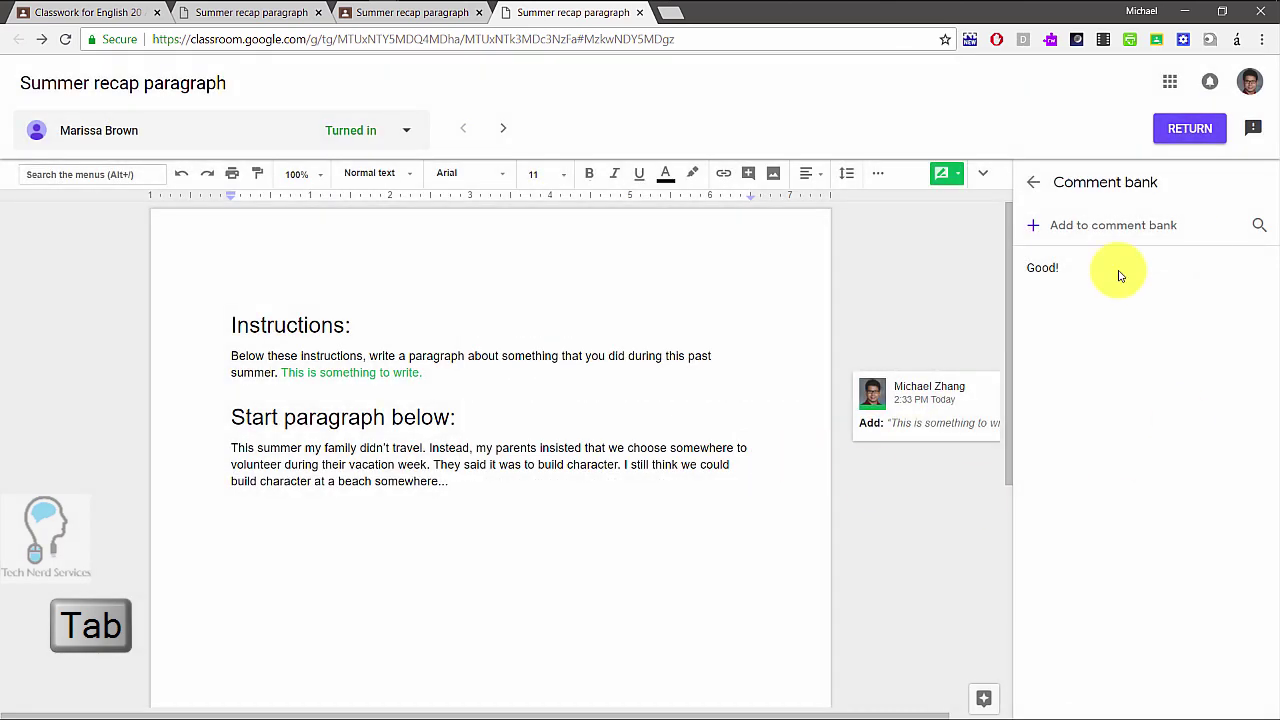
Step: Add the comment "This sentence is confusing to read" to the comment bank
click(1068, 240)
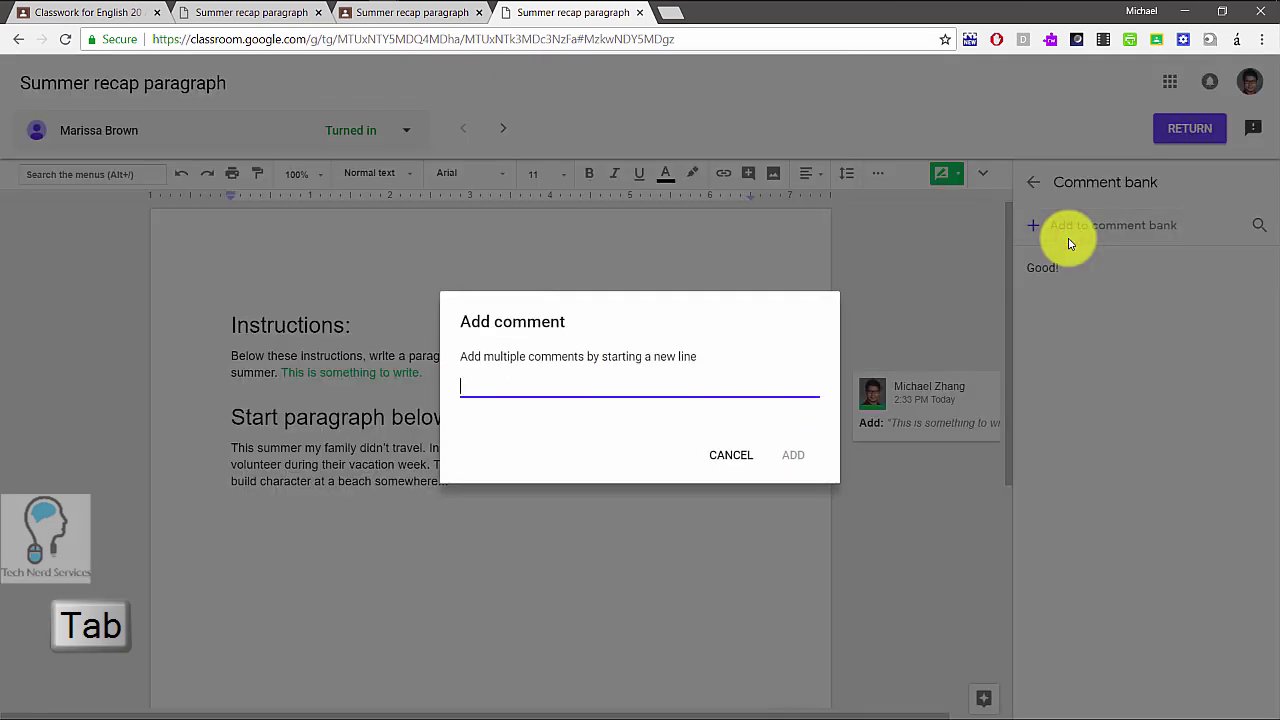
text(This sentence is c)
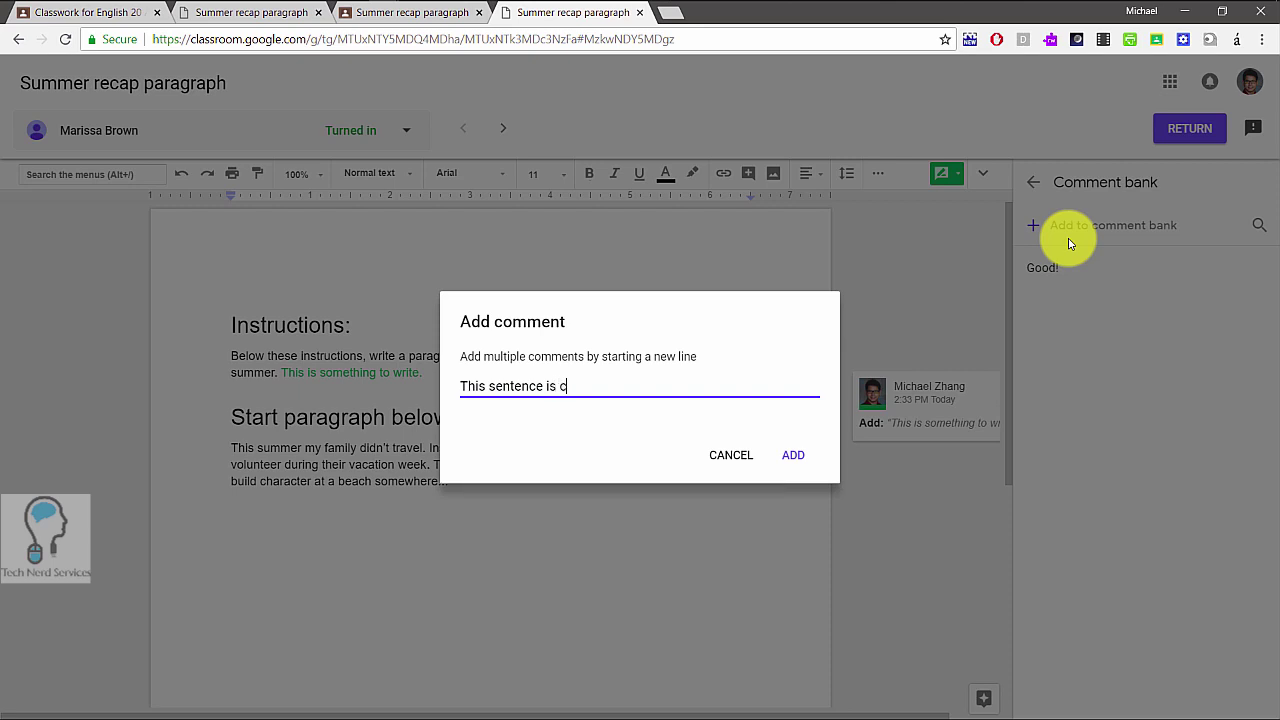
text(onfusing to read)
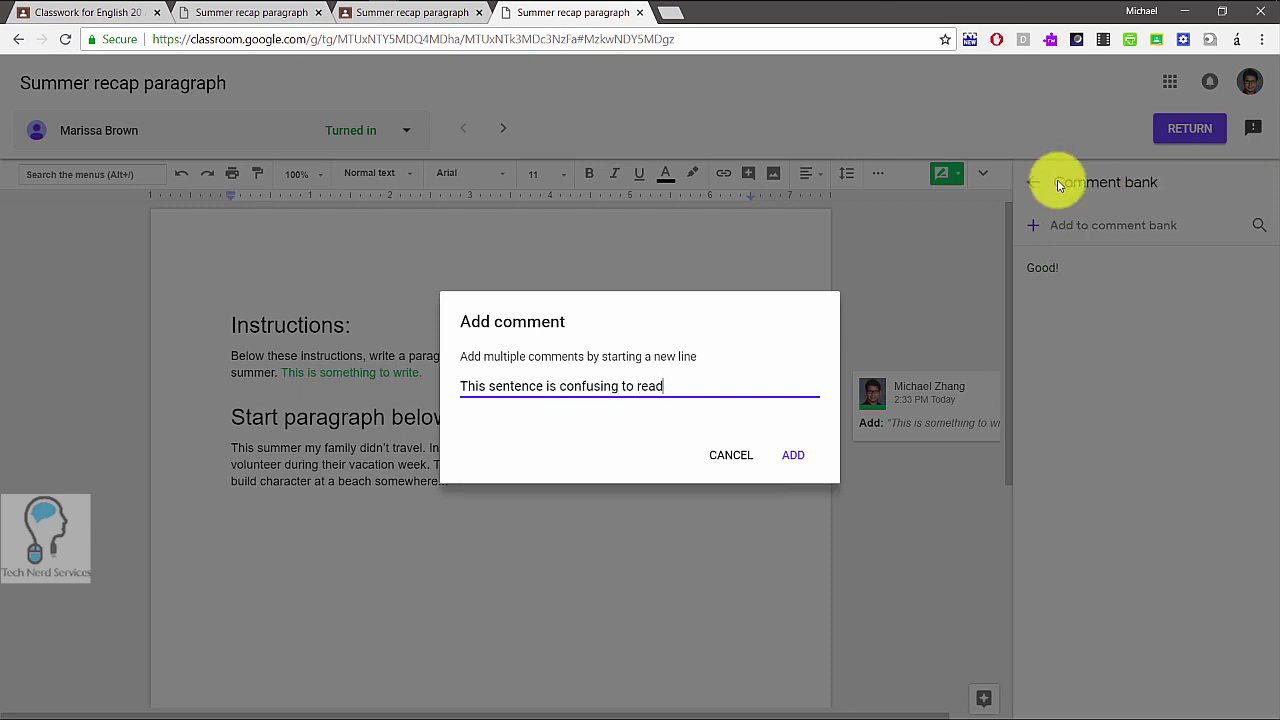
click(783, 462)
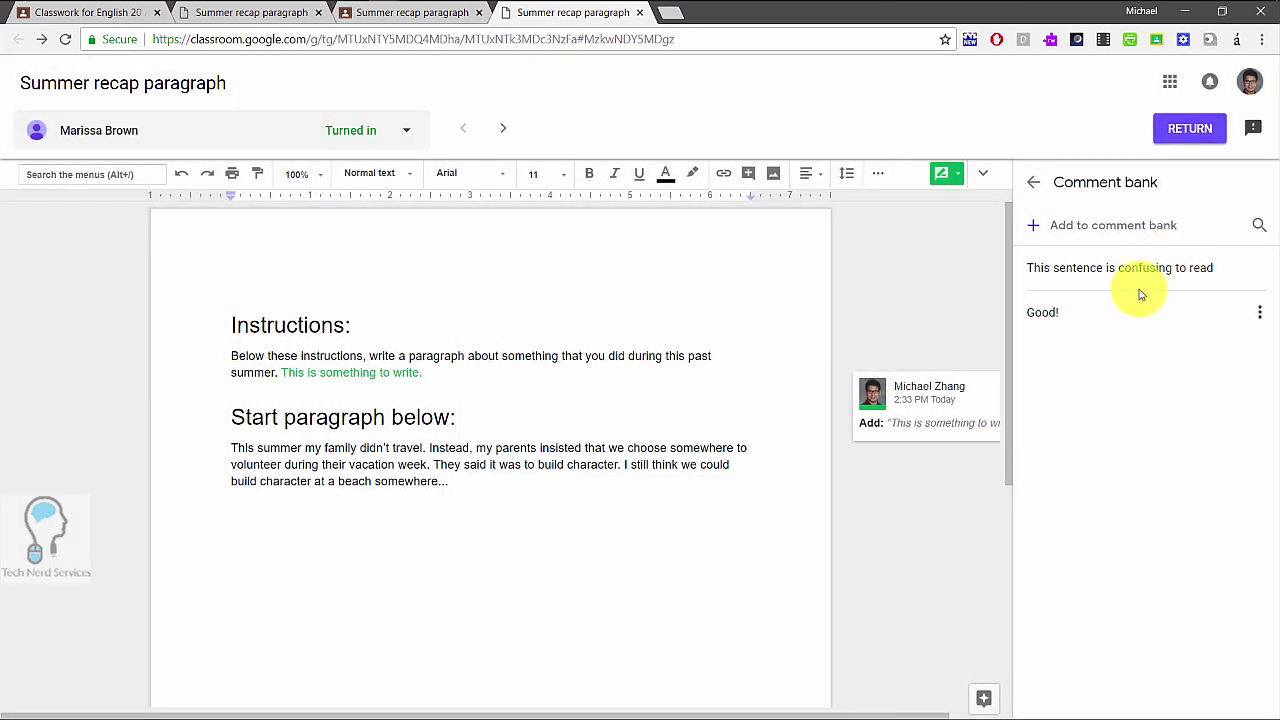
Step: Add three comments to the bank in one entry: "Vague. Please be more descriptive", "Comma splice" and "Run-on sentence"
click(1128, 224)
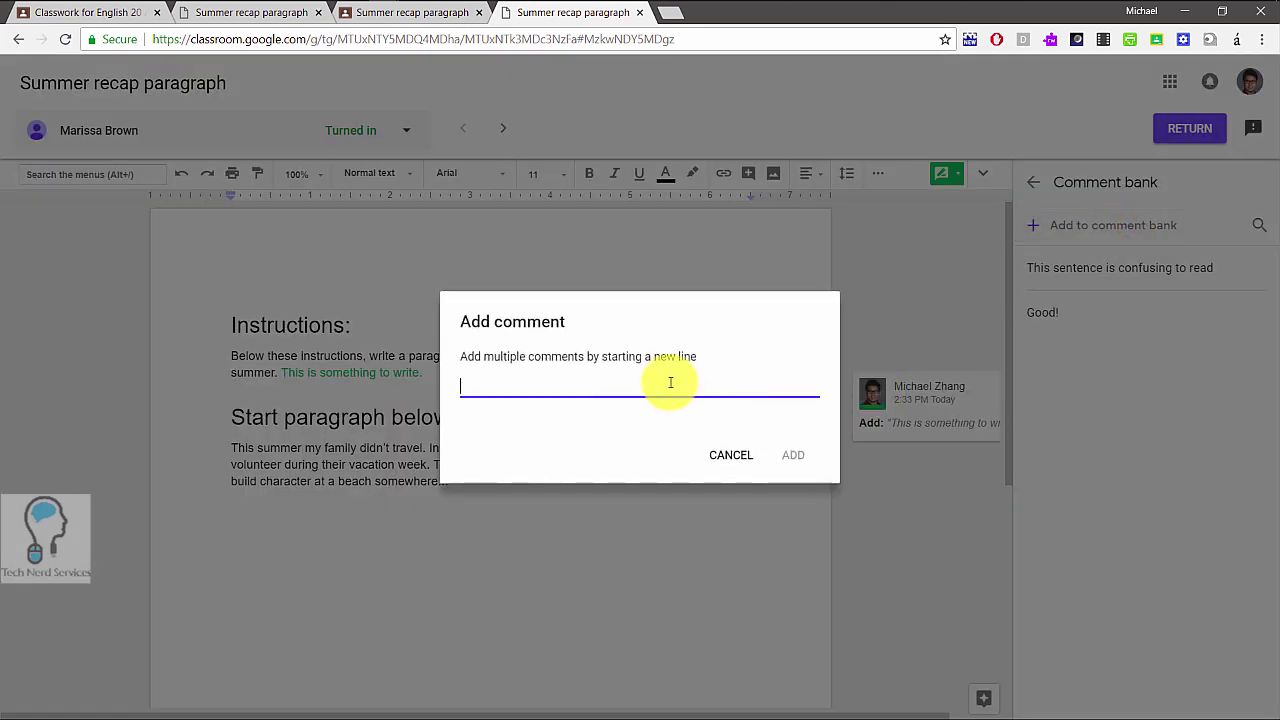
text(Vague)
text(, please m)
text(Please be more de)
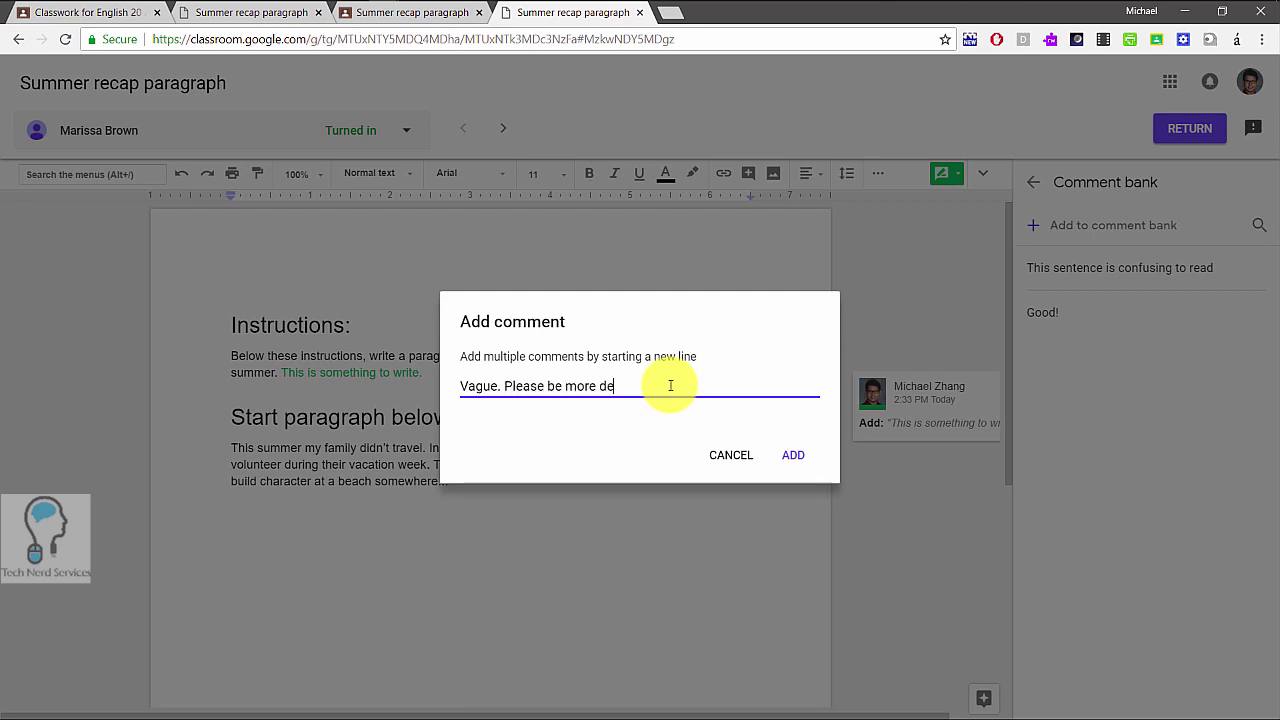
text(scriptive)
key(Return)
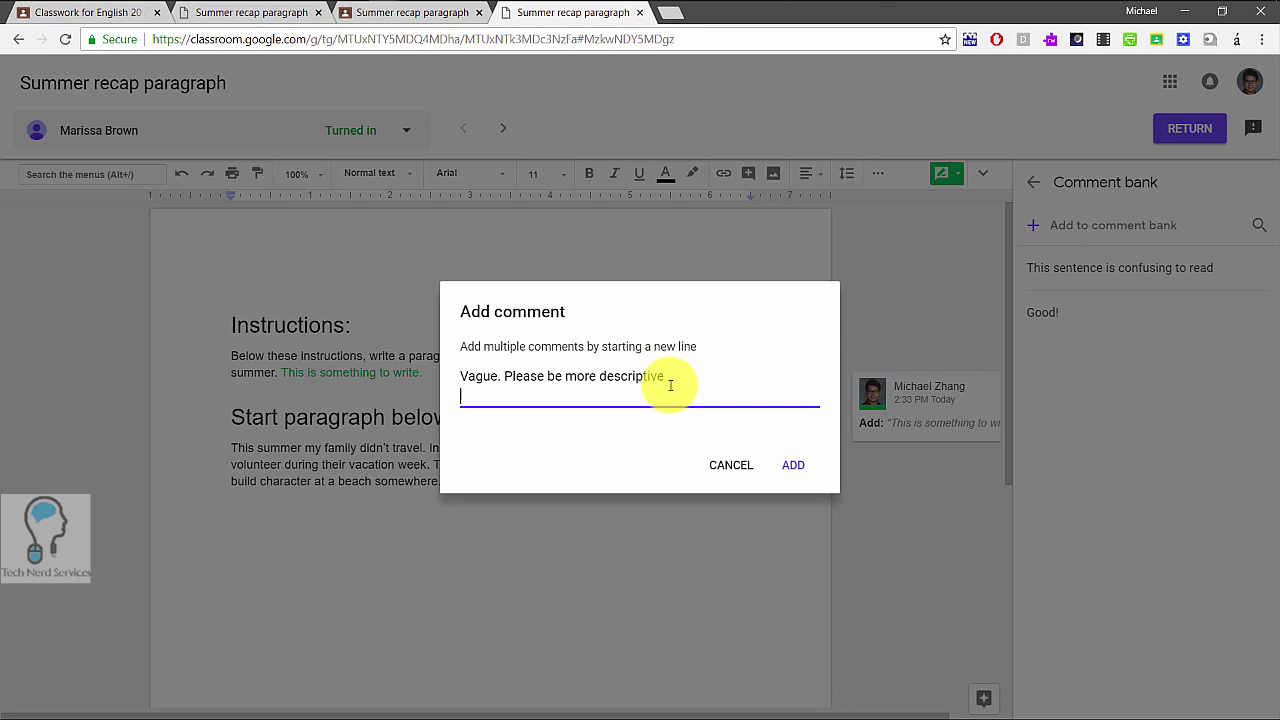
text(Comma splice)
key(Return)
text(Run)
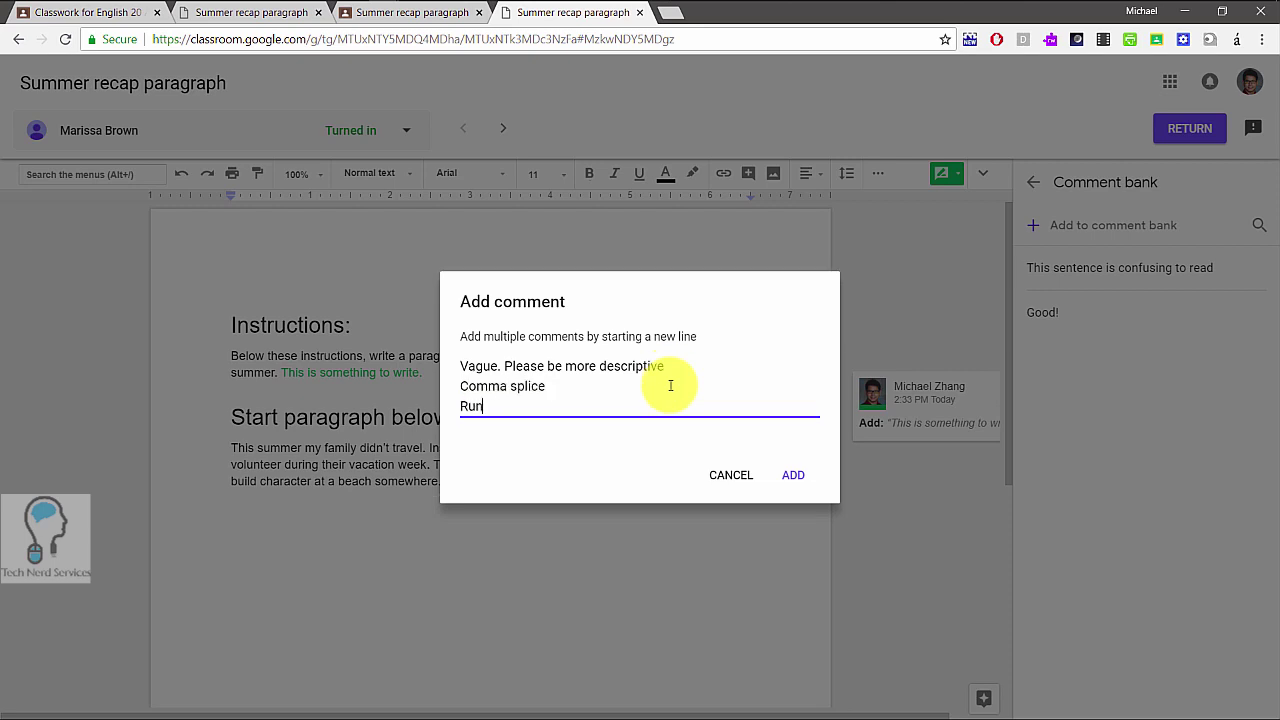
text(-on sentence)
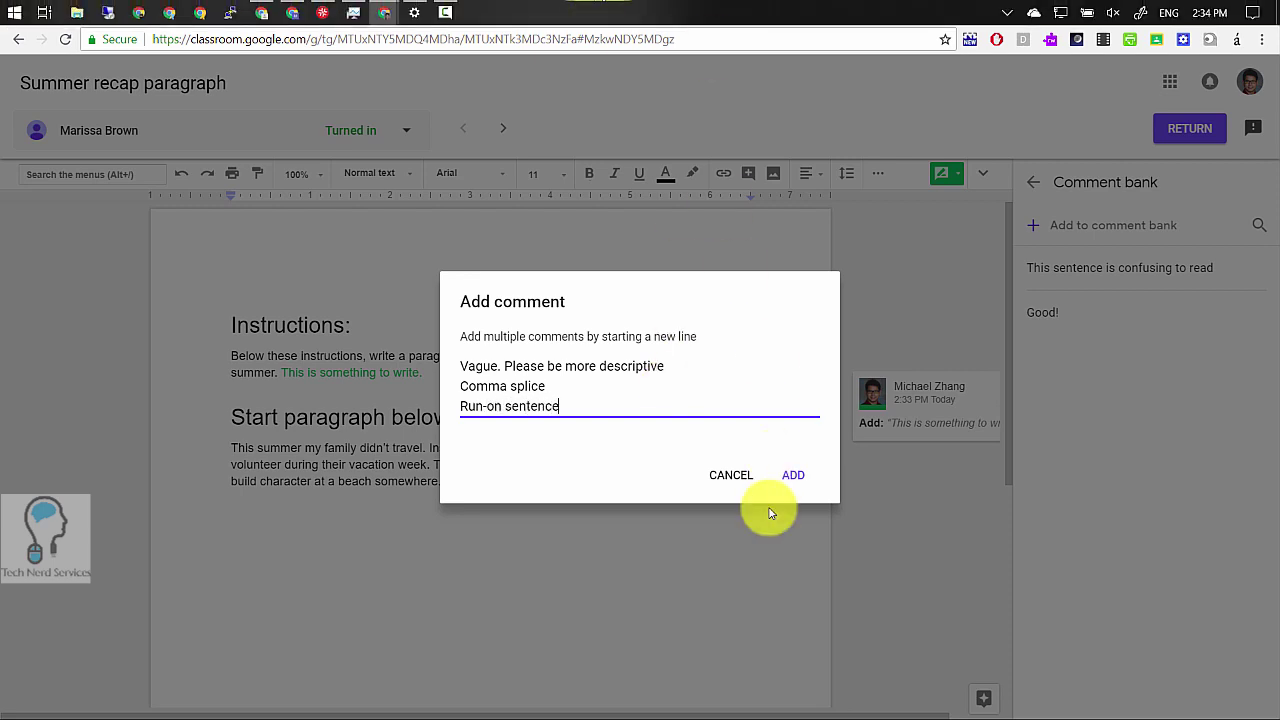
click(795, 477)
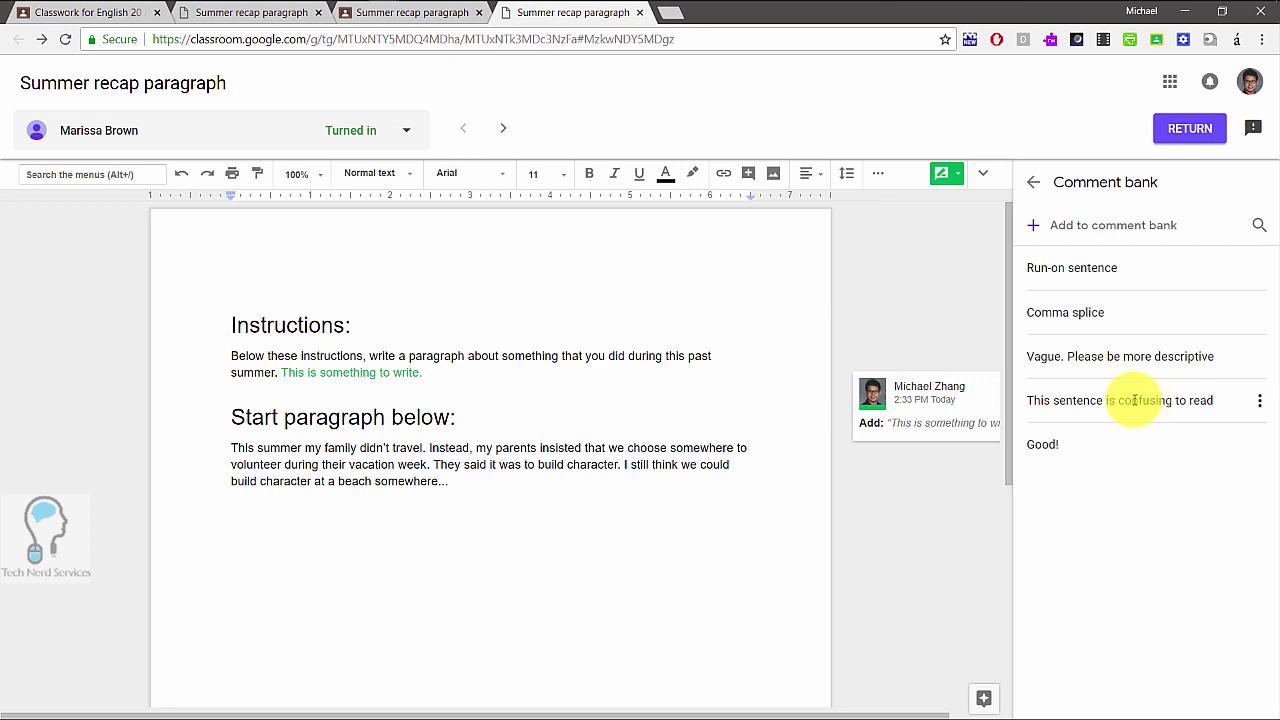
Step: Search the comment bank for "run", clear the search and return to the grading view
click(1137, 229)
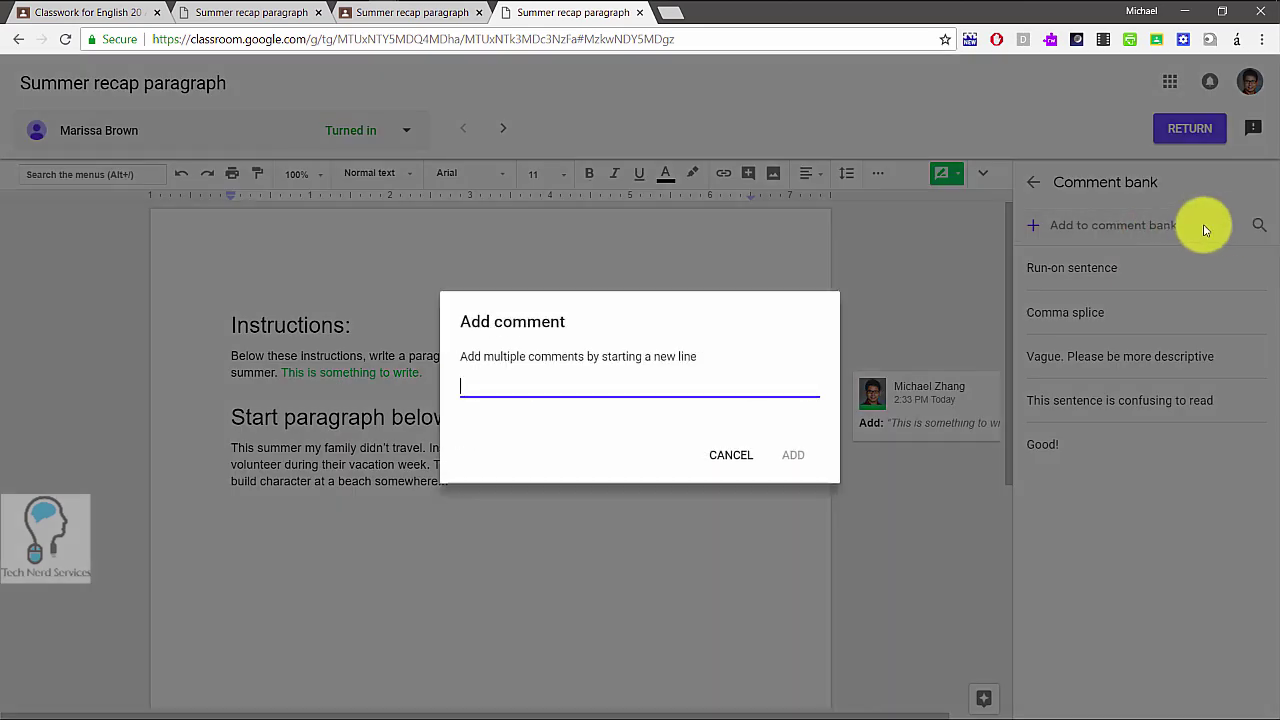
click(722, 462)
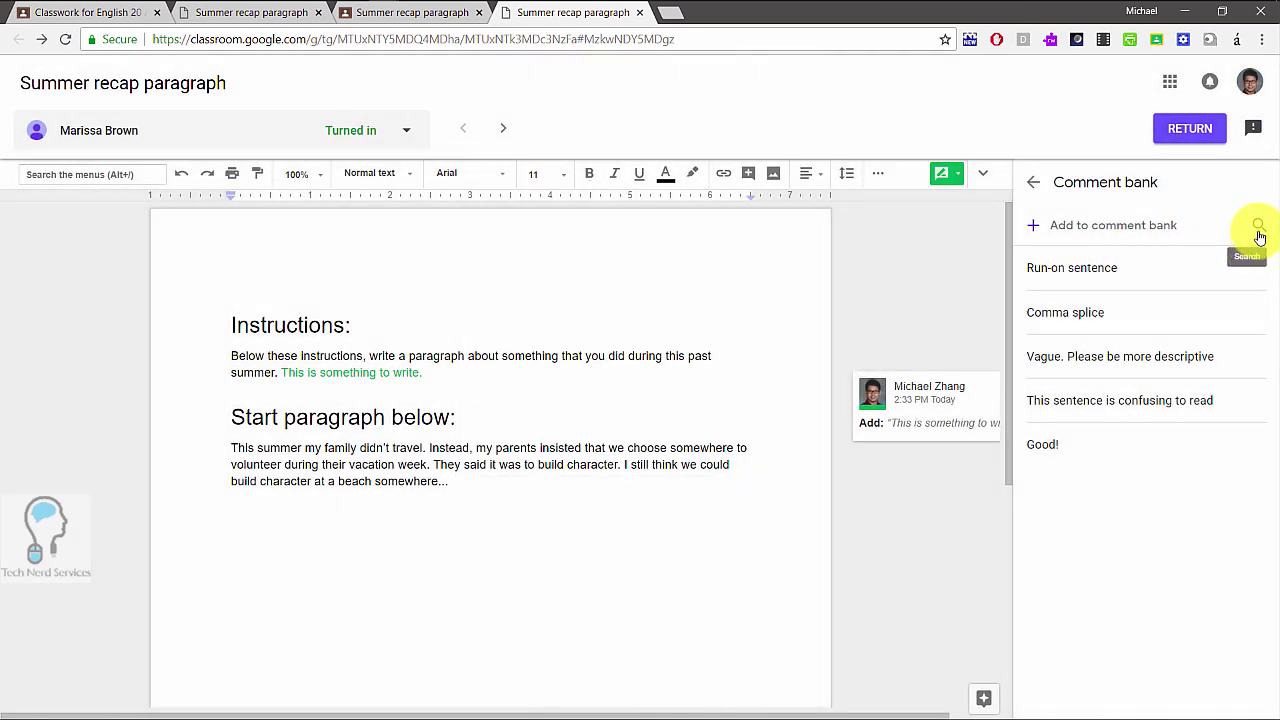
click(1258, 228)
text(r)
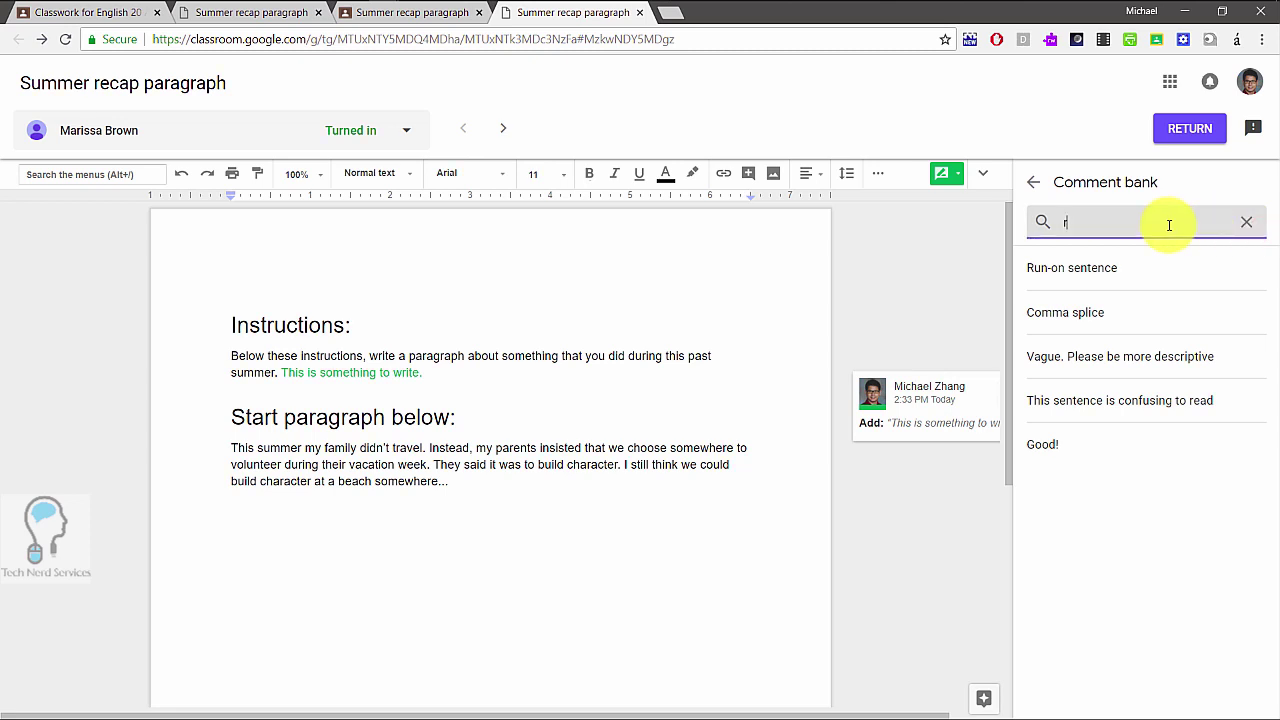
text(un)
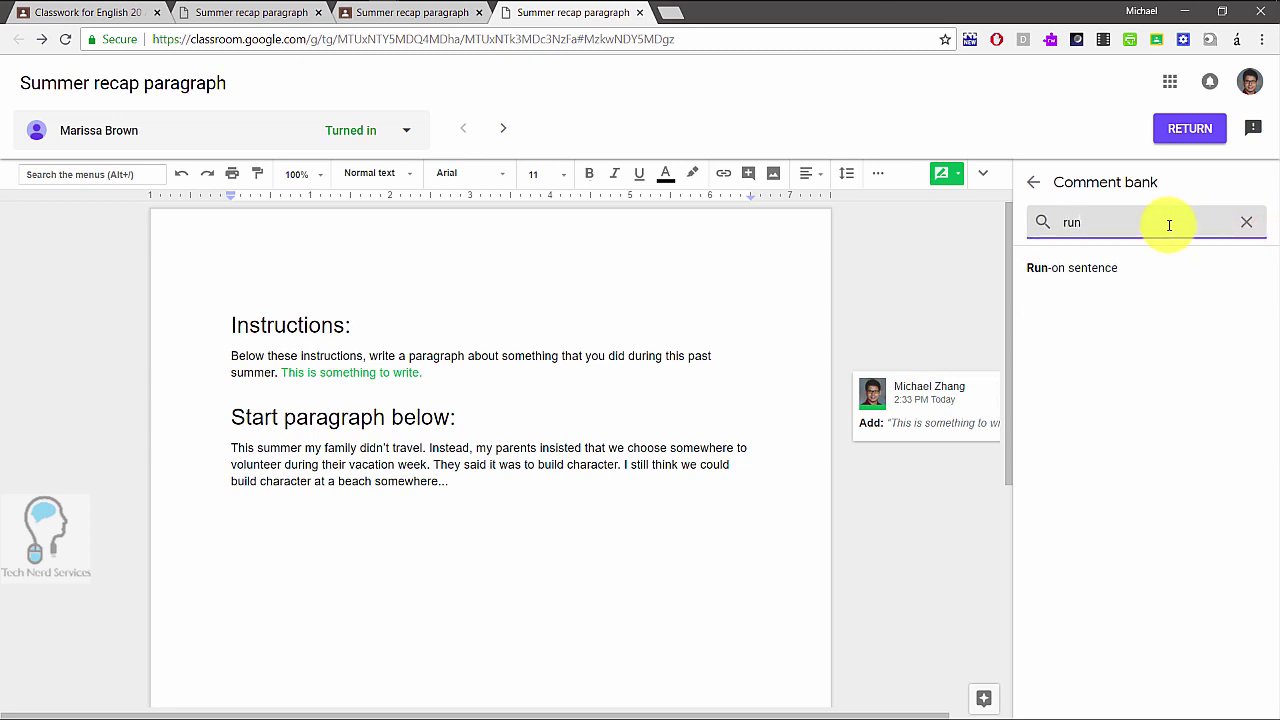
click(1246, 224)
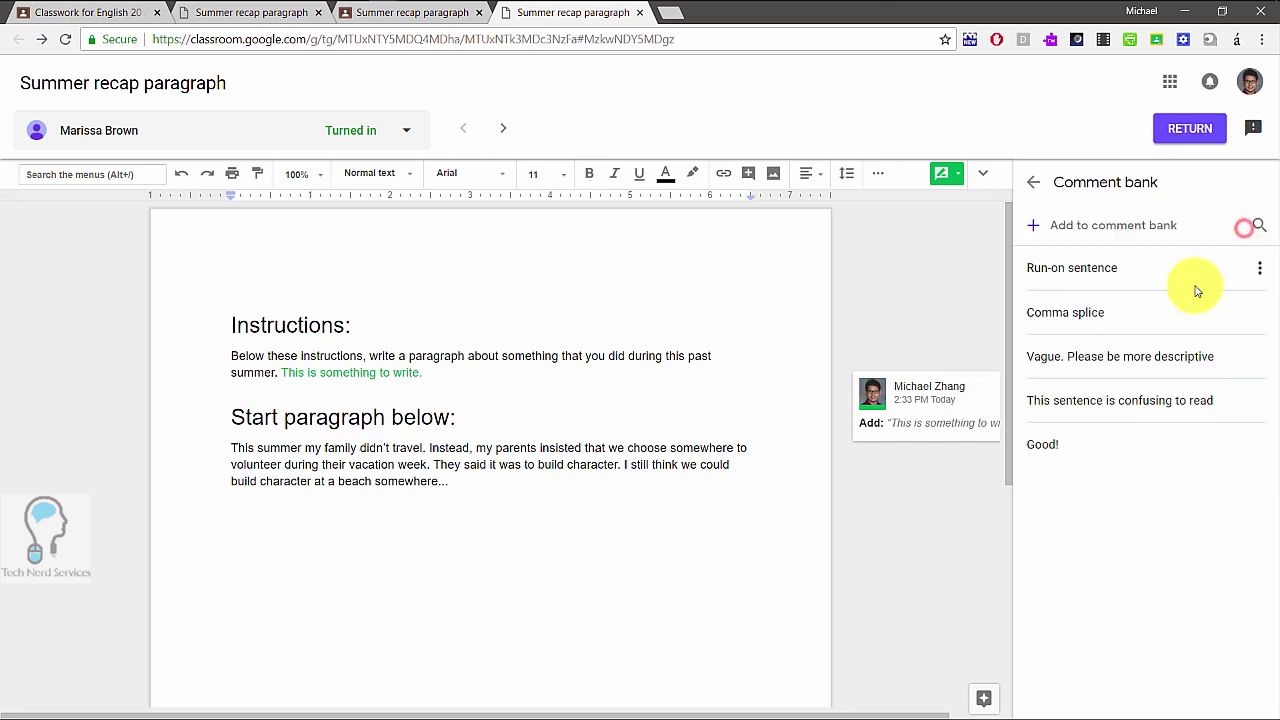
click(1031, 187)
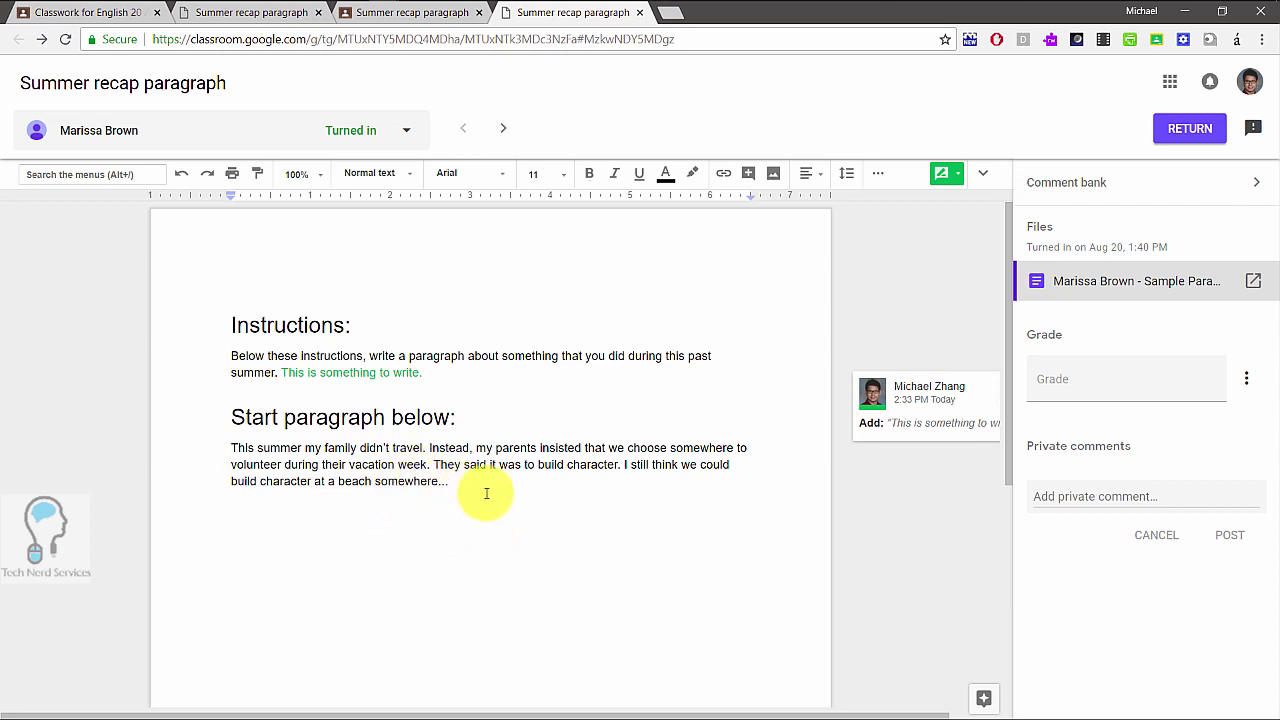
Step: Comment on the sentence "They said it was to build character." with the bank comment "Vague. Please be more descriptive", found through #V
drag(434, 465, 621, 462)
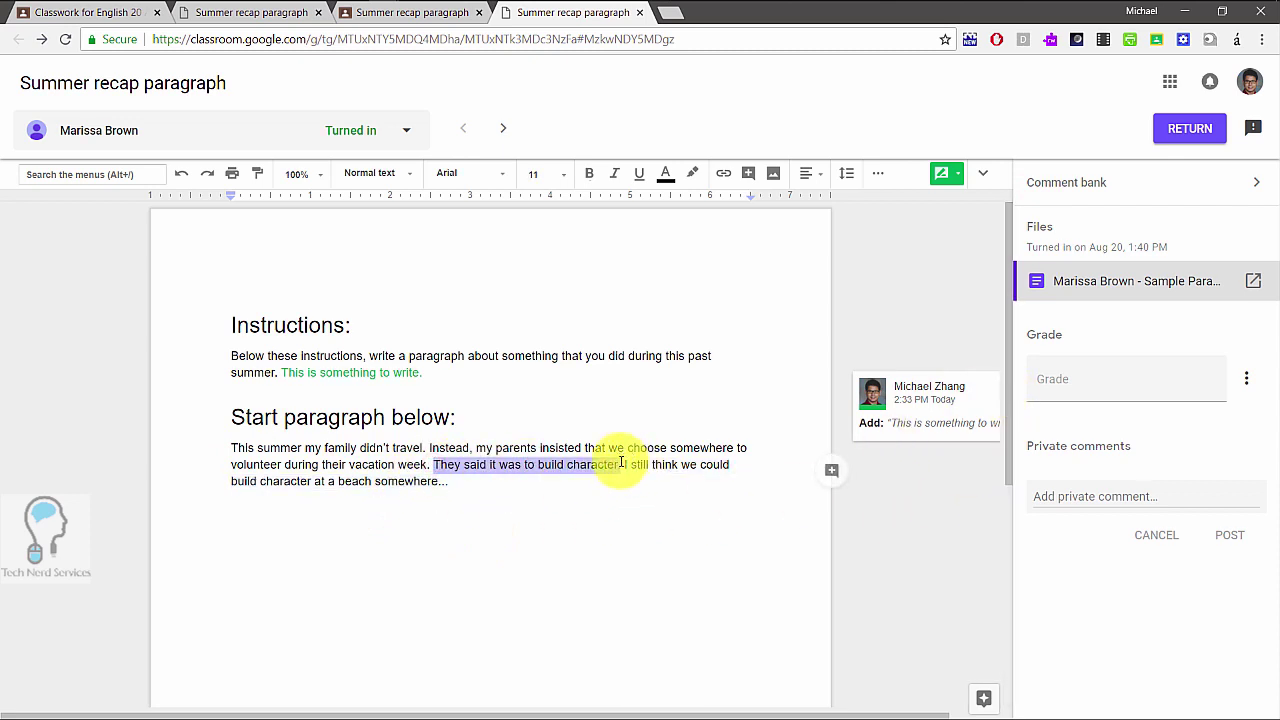
click(836, 471)
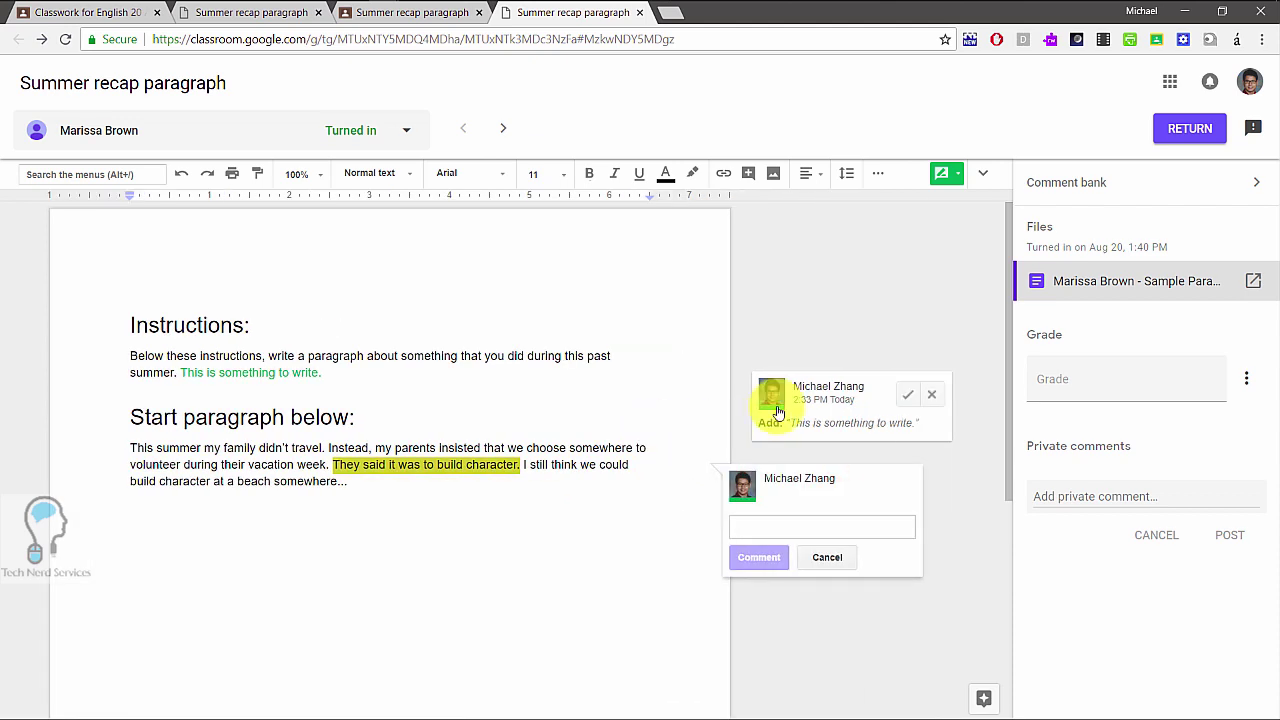
click(1257, 185)
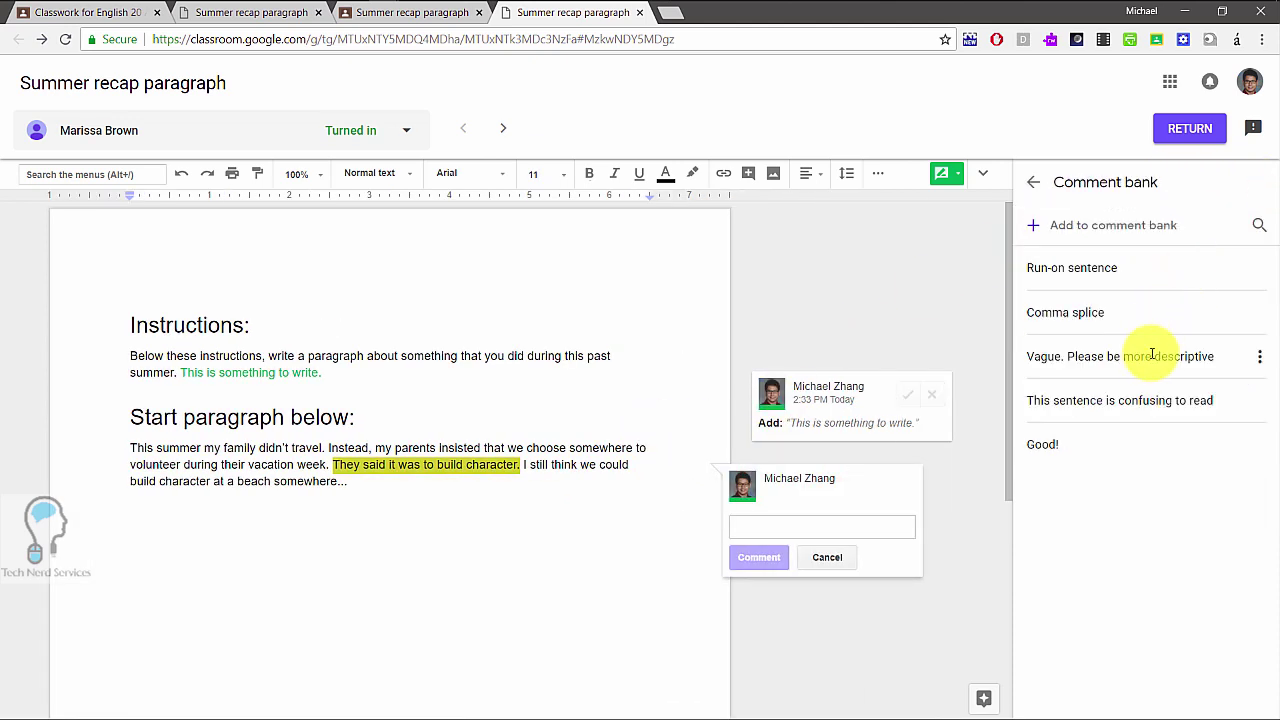
click(1255, 352)
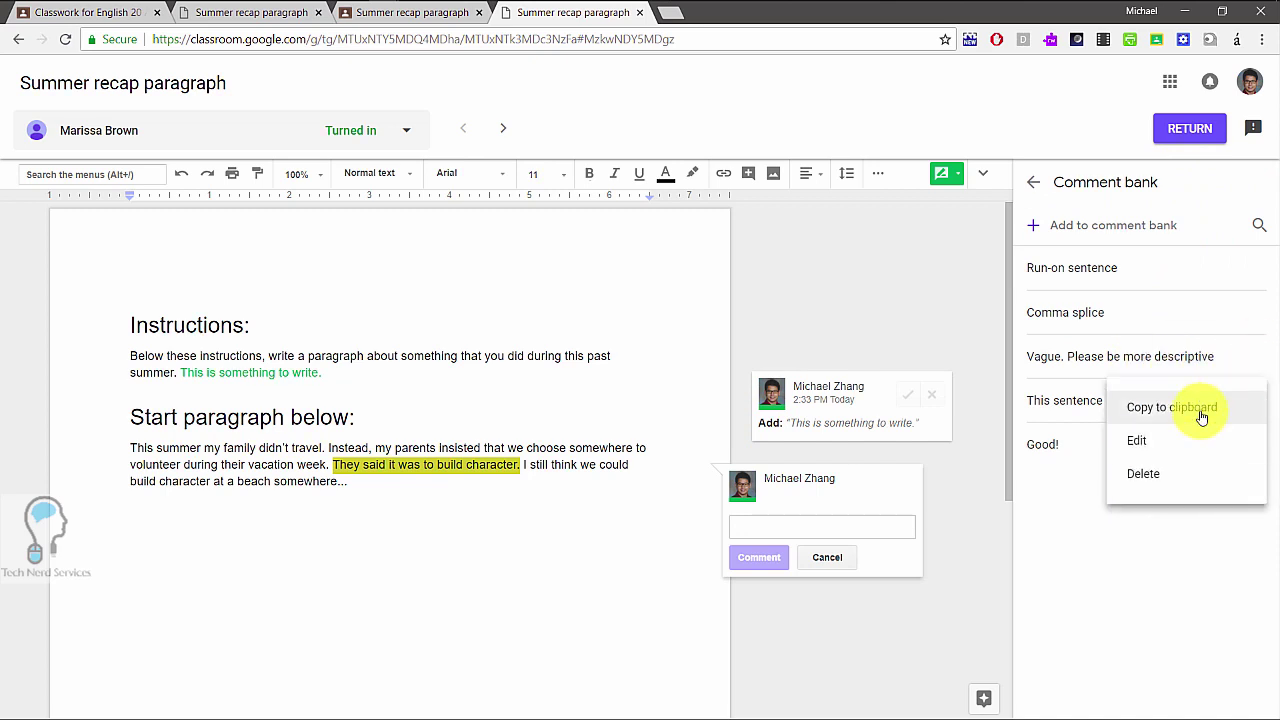
click(860, 532)
text(#)
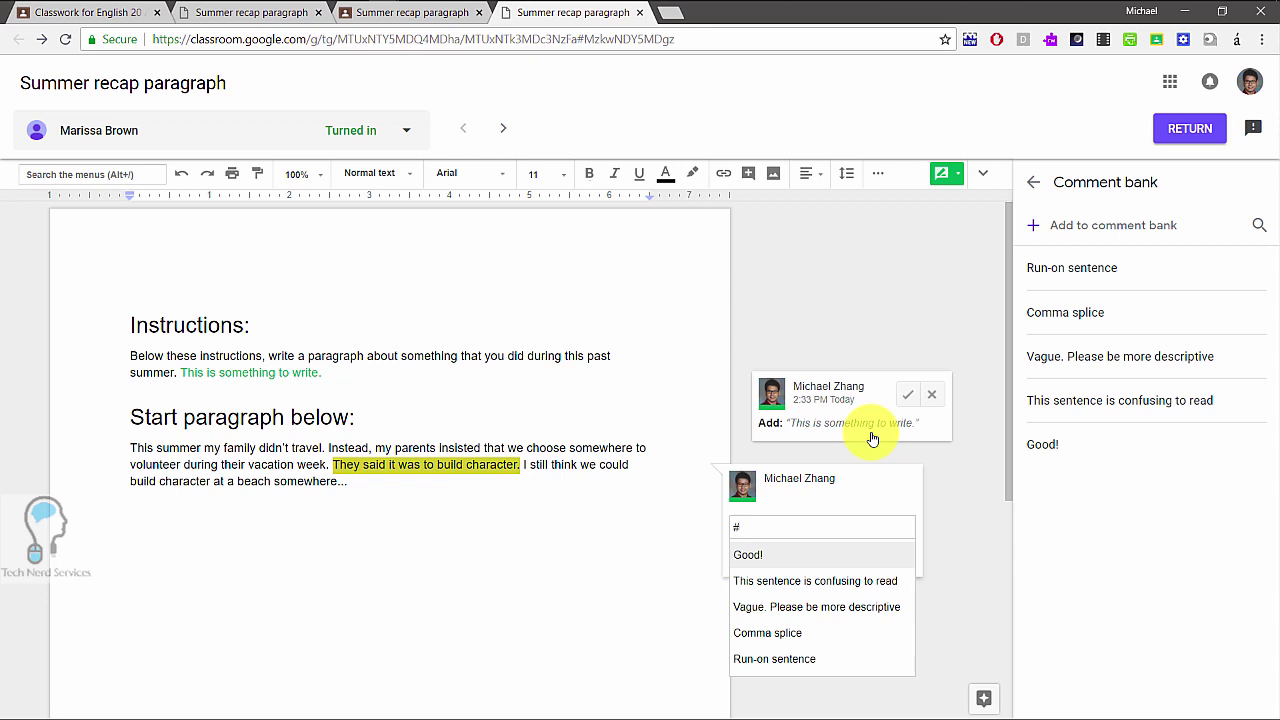
text(V)
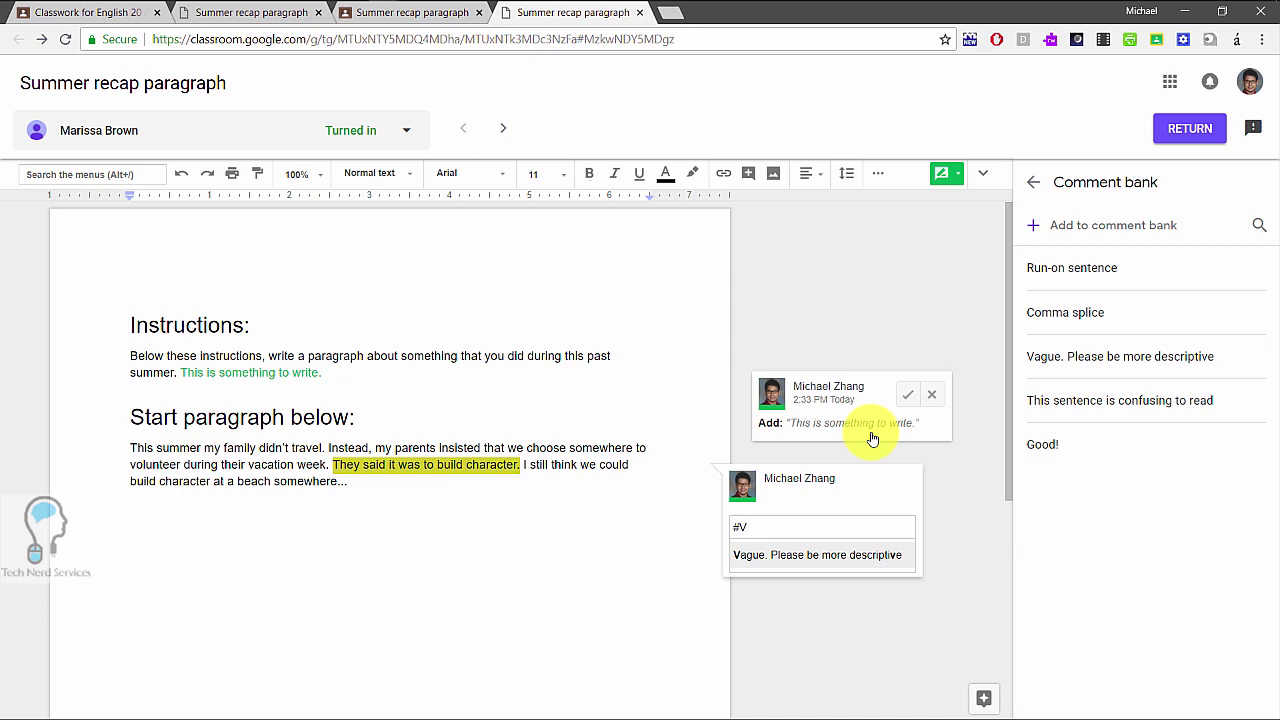
key(Return)
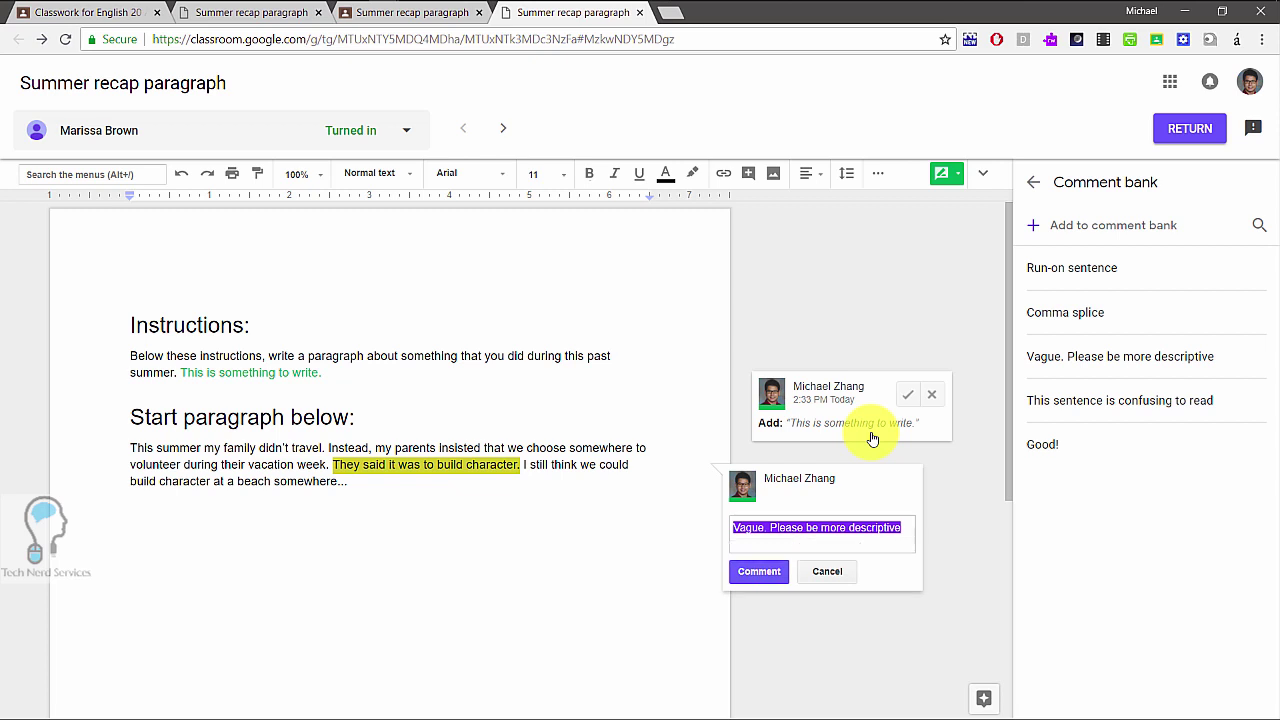
click(755, 573)
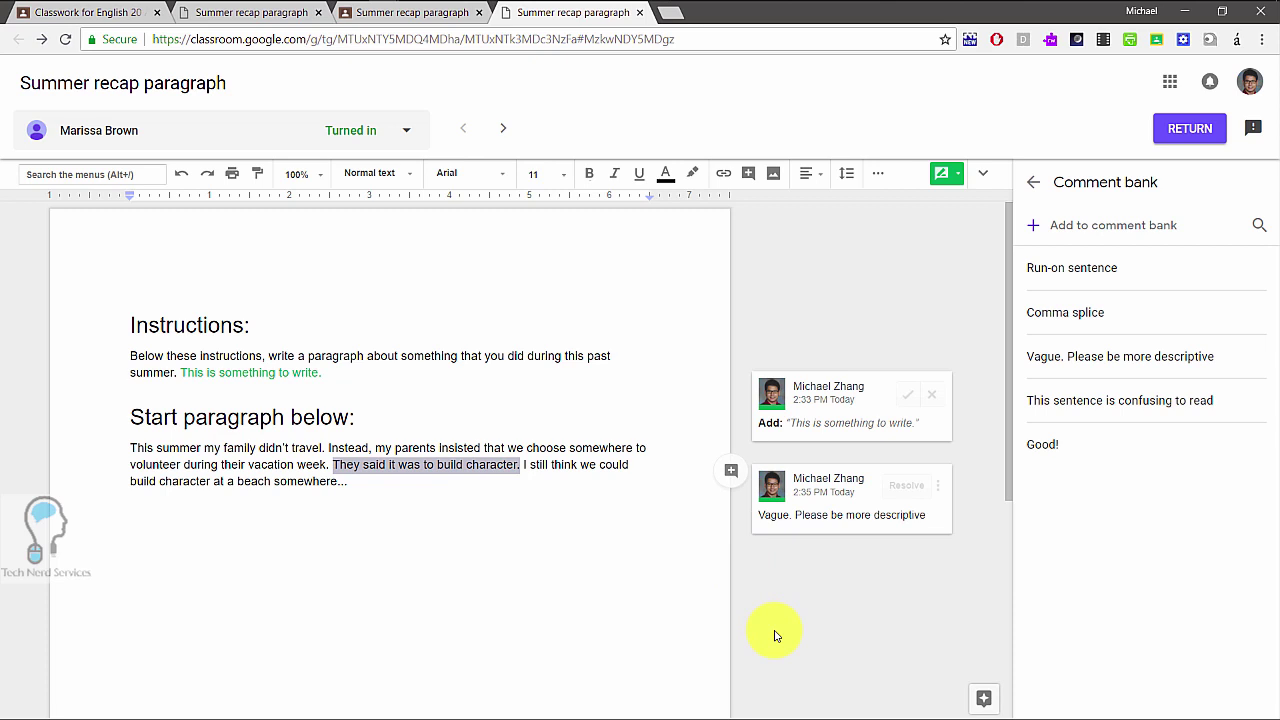
click(560, 494)
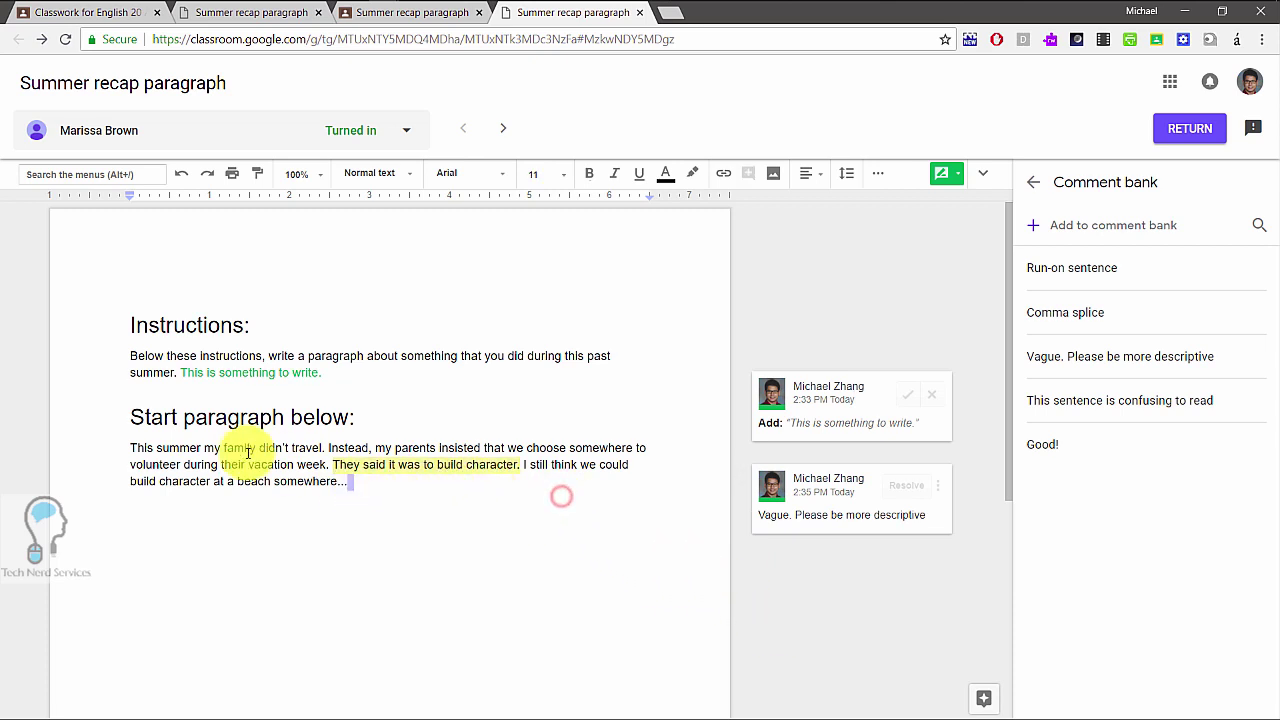
Step: Comment on the words "beach somewhere..." with the bank comment "Comma splice", chosen from the # suggestions
drag(236, 482, 460, 482)
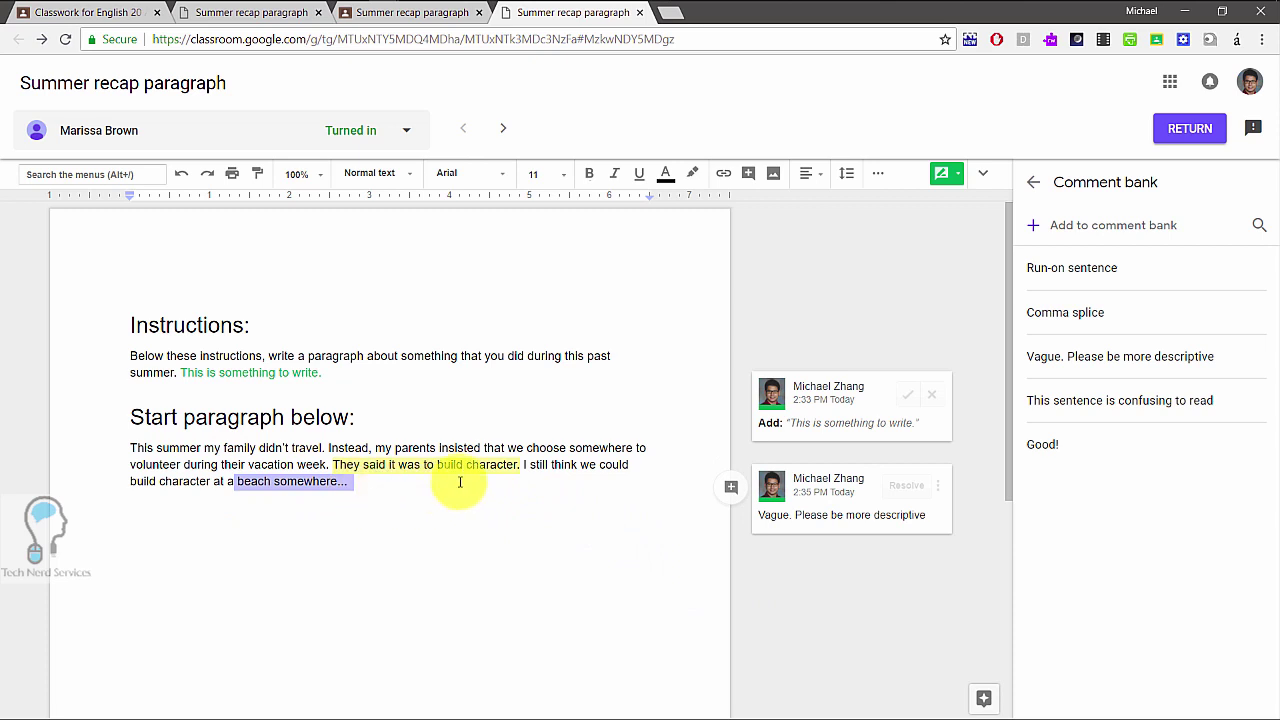
click(731, 487)
text(#)
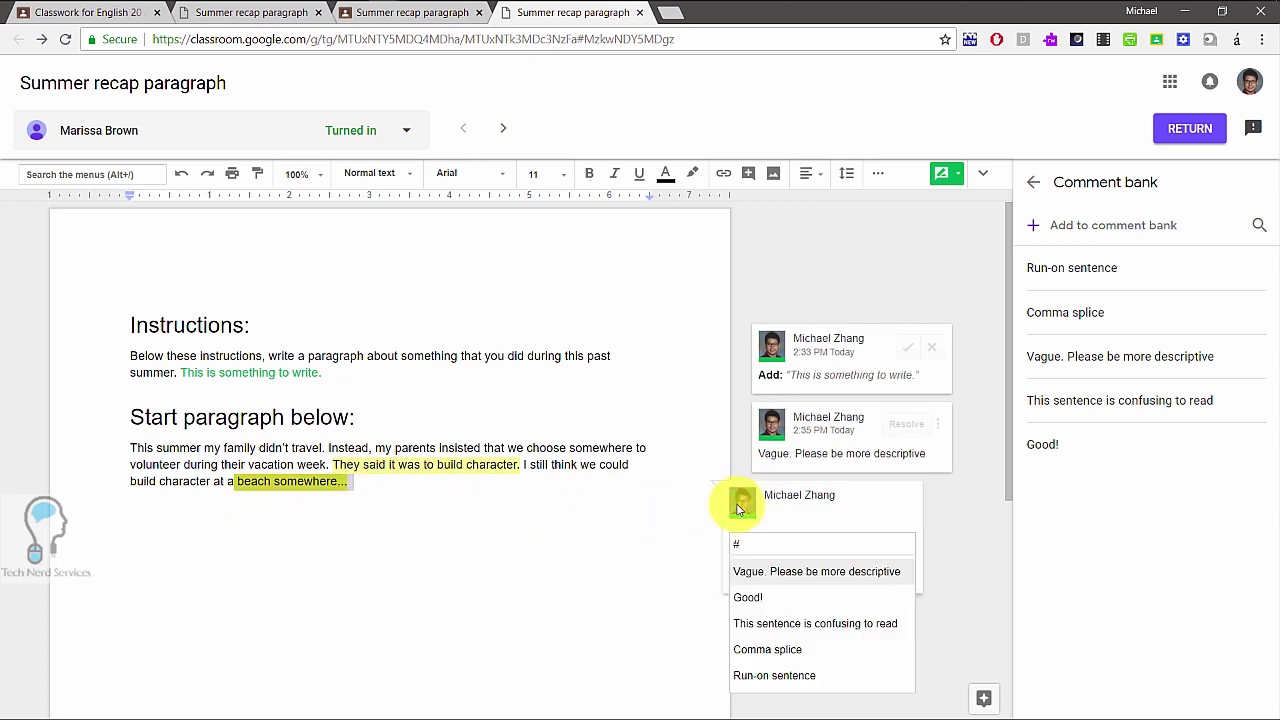
key(Down)
key(Down)
key(Down)
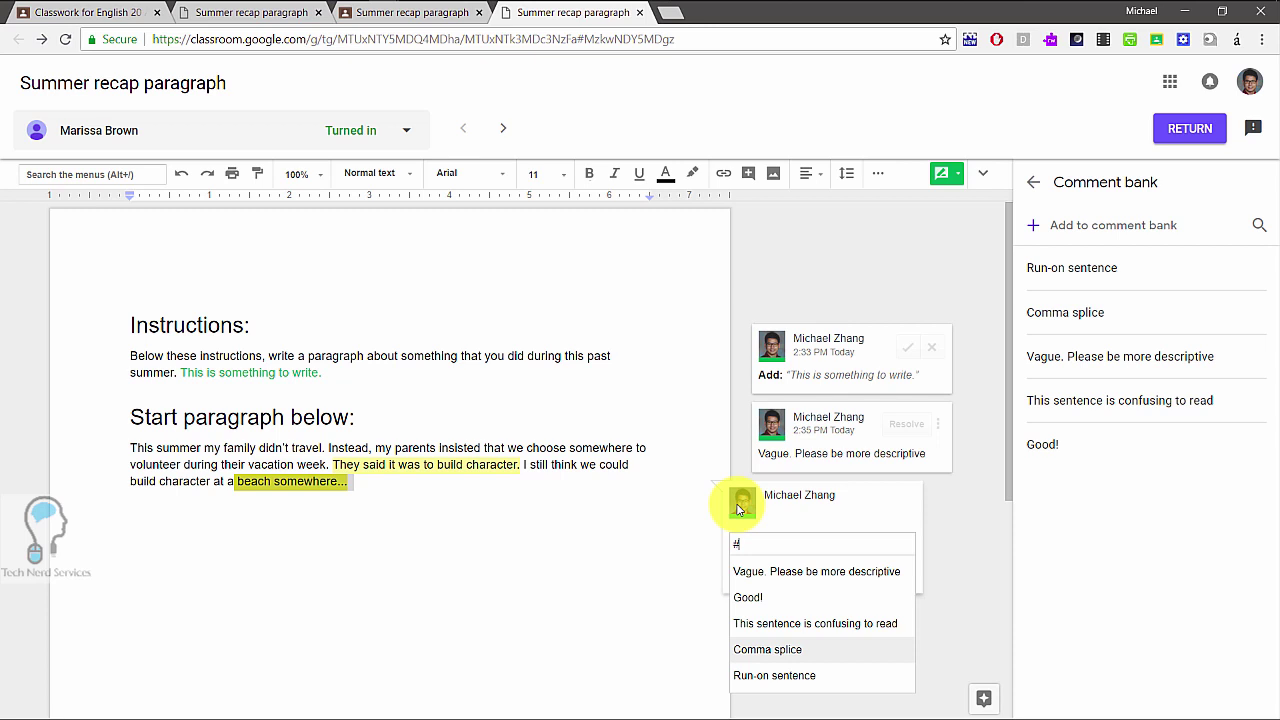
key(Return)
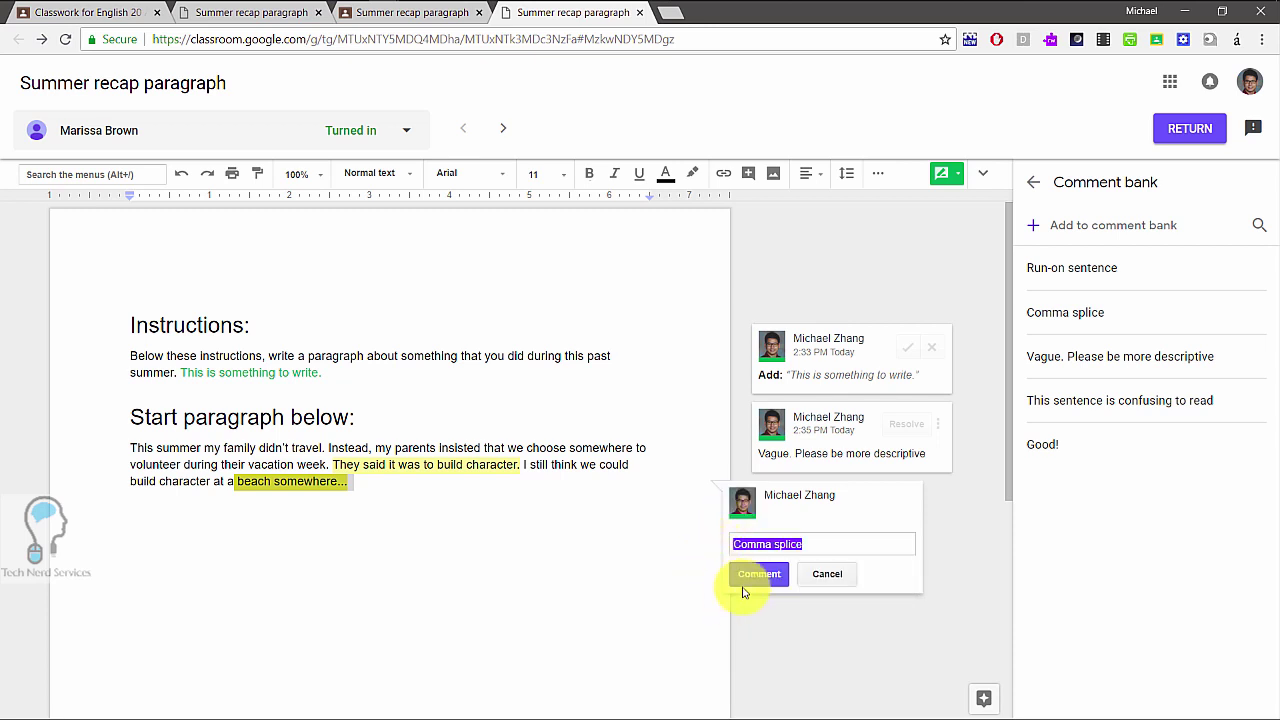
key(Tab)
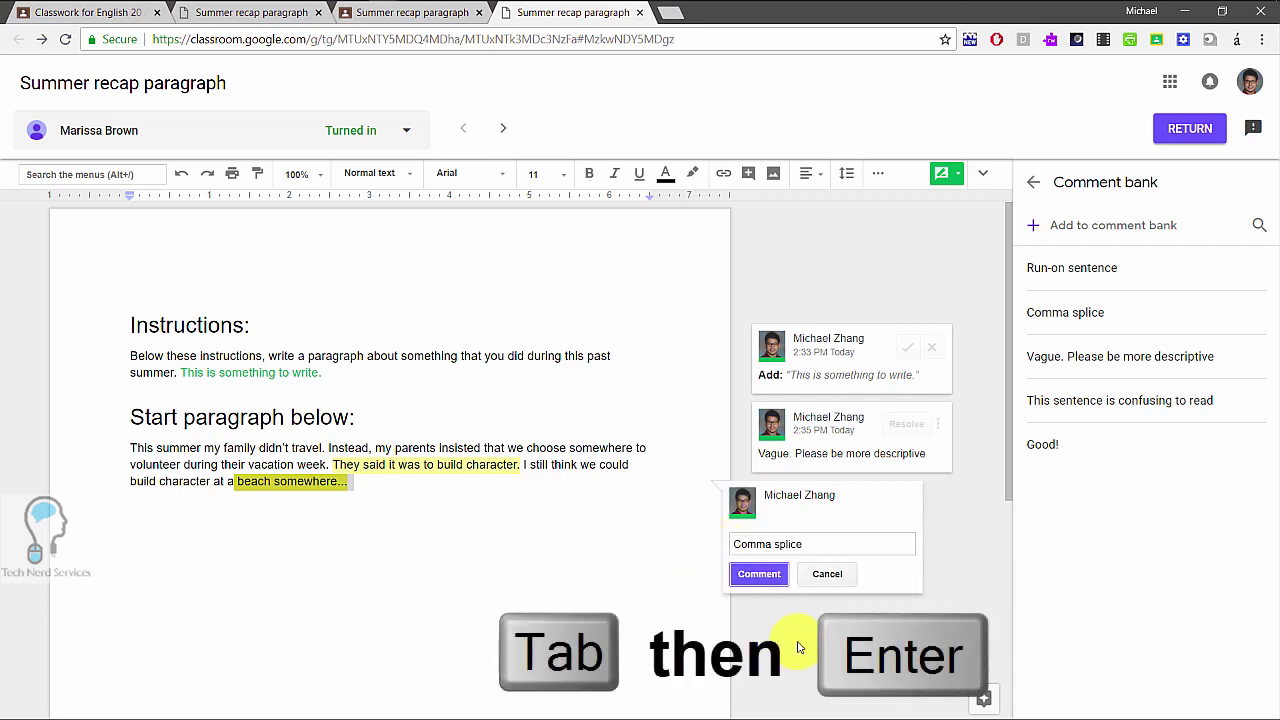
key(Return)
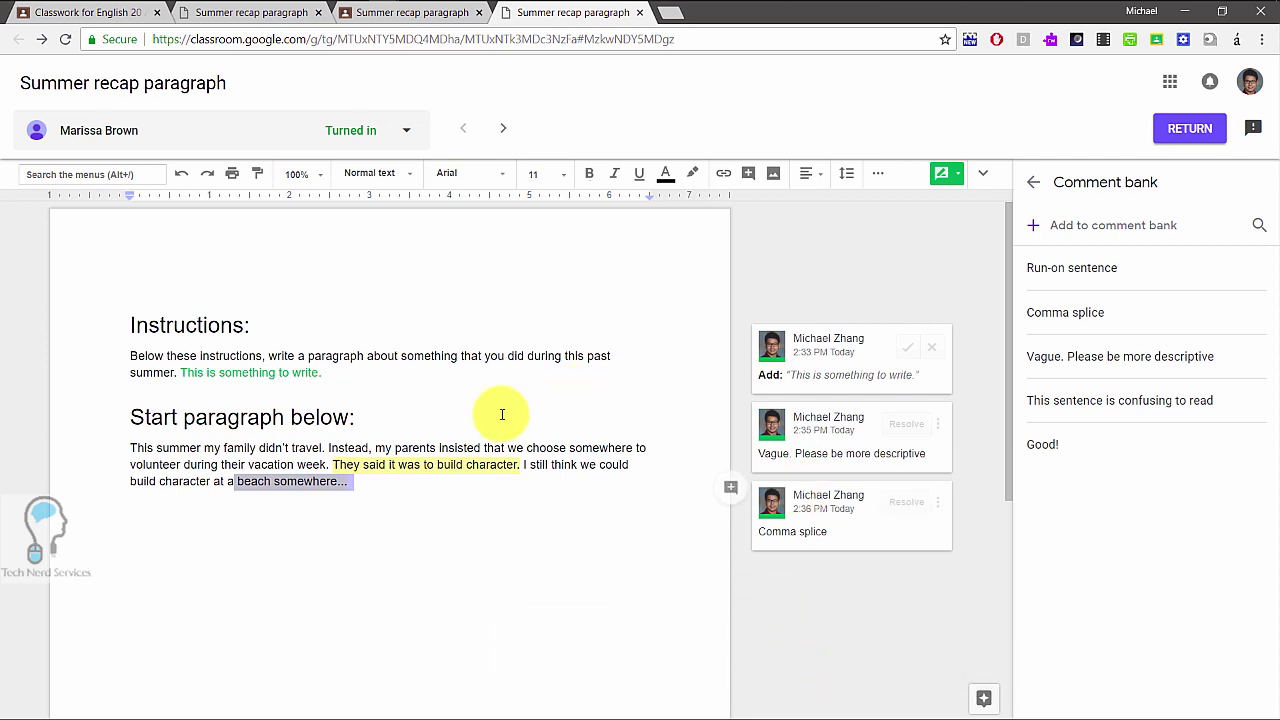
click(444, 500)
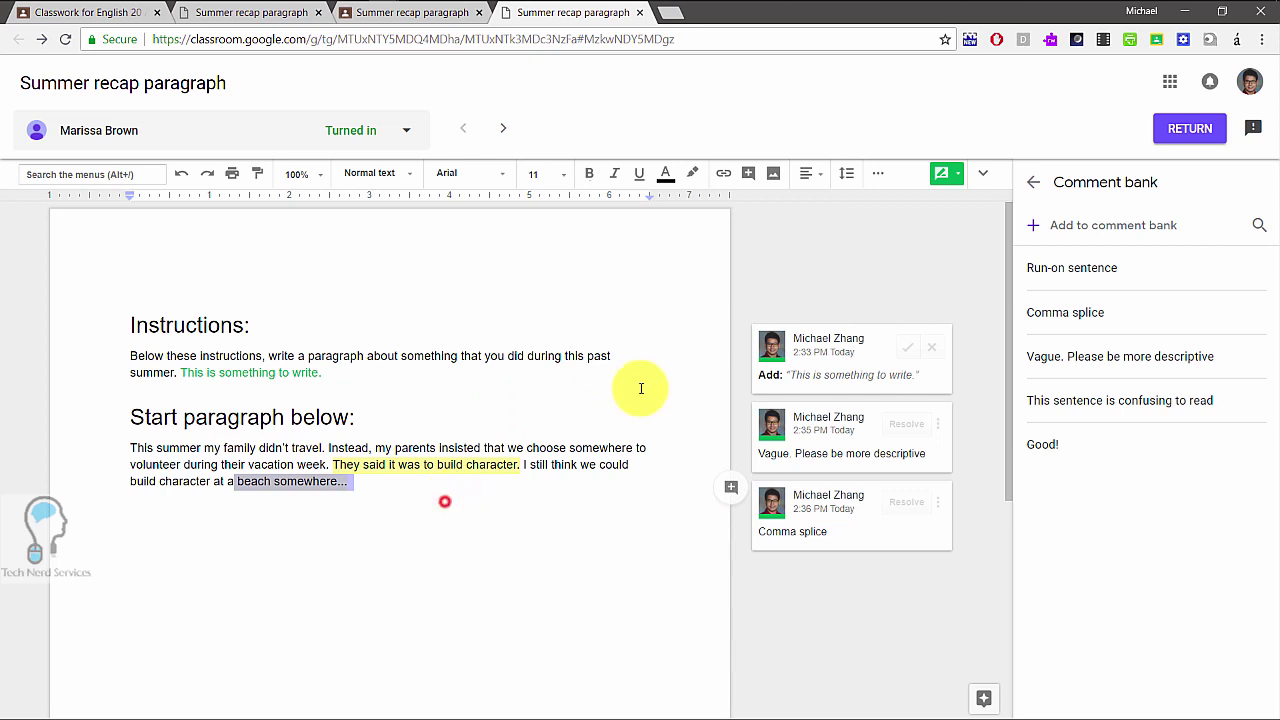
Step: Leave the comment bank and grade the open submission 15 out of 20
click(1030, 182)
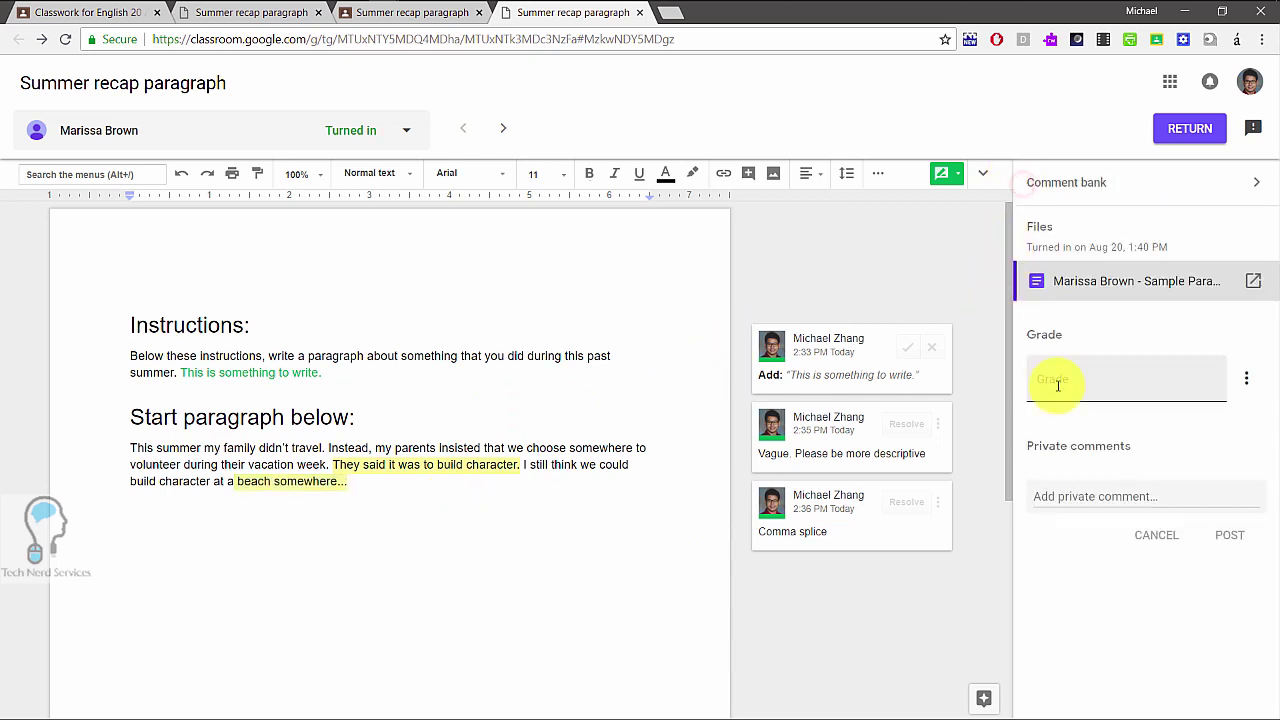
click(1135, 390)
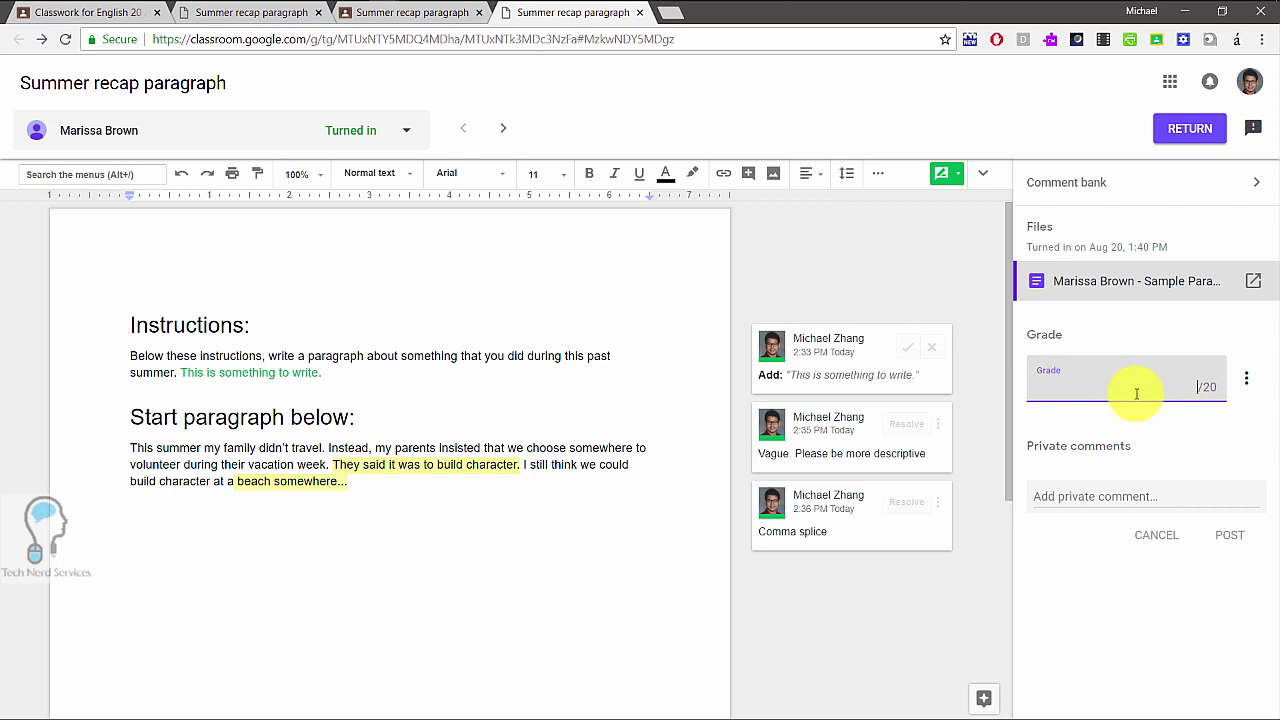
text(15)
Step: Post the private comment "Please spend more time thinking about your content before writing."
click(1090, 500)
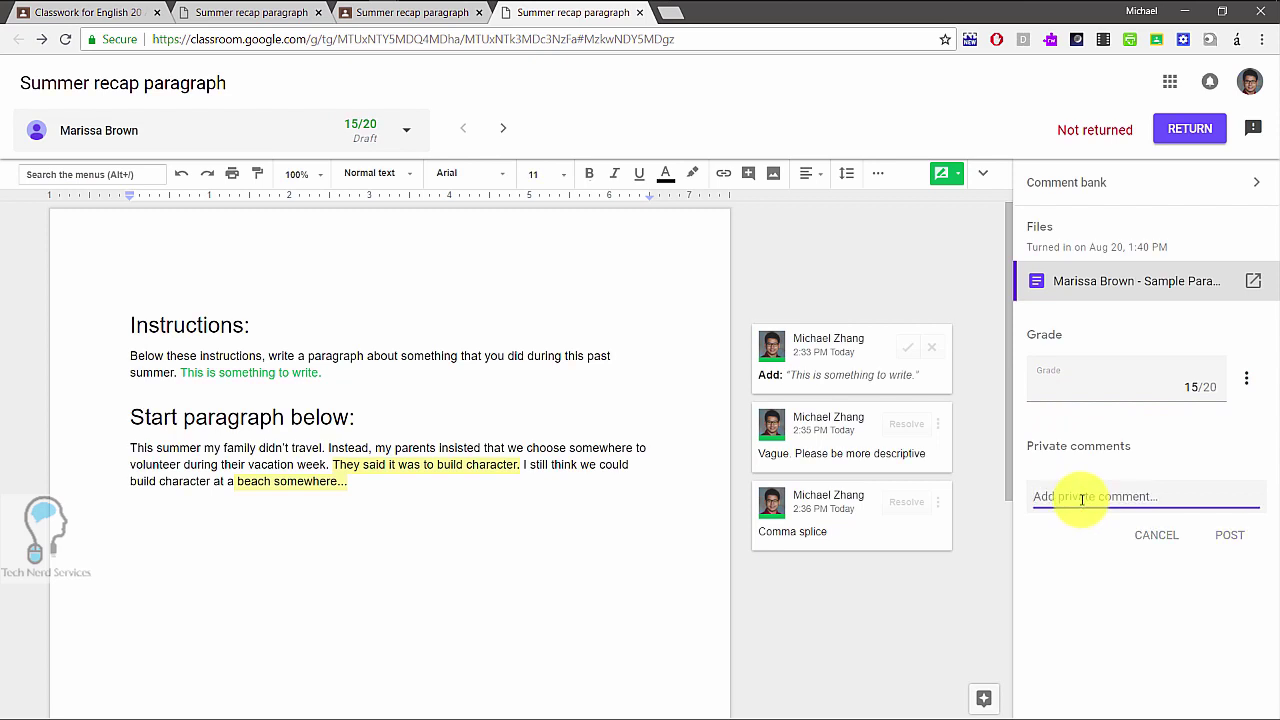
text(#)
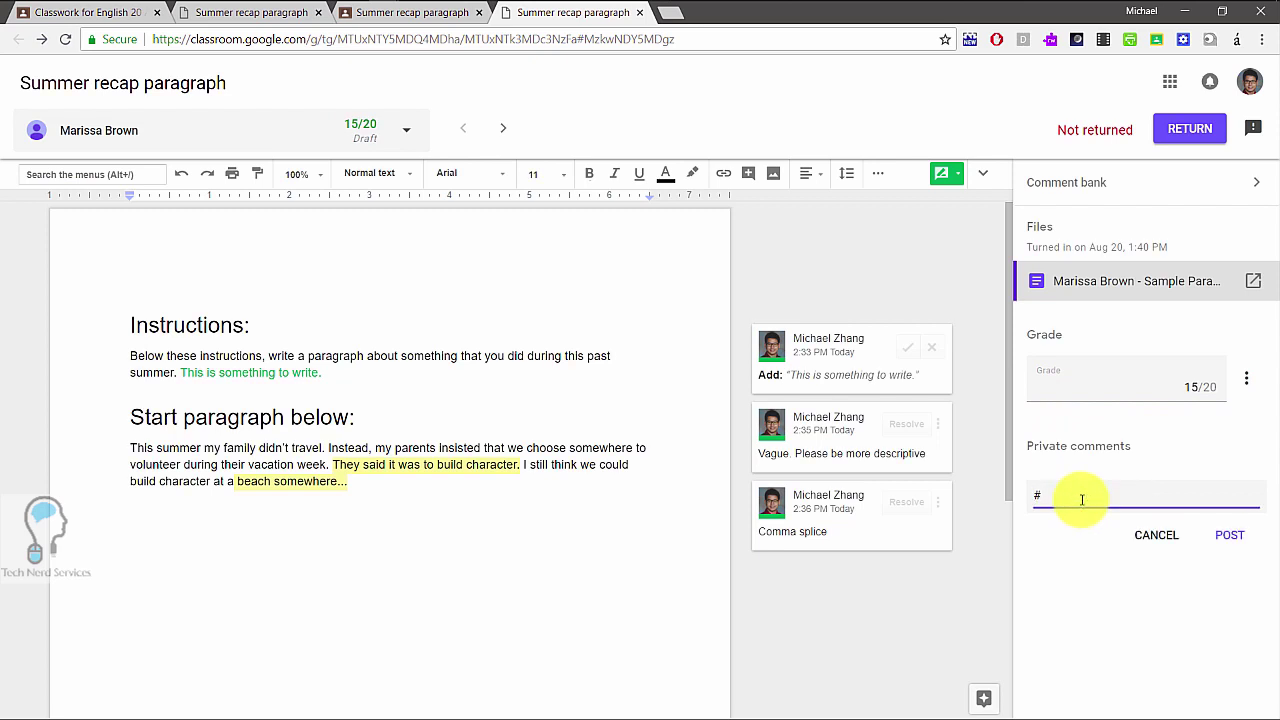
key(BackSpace)
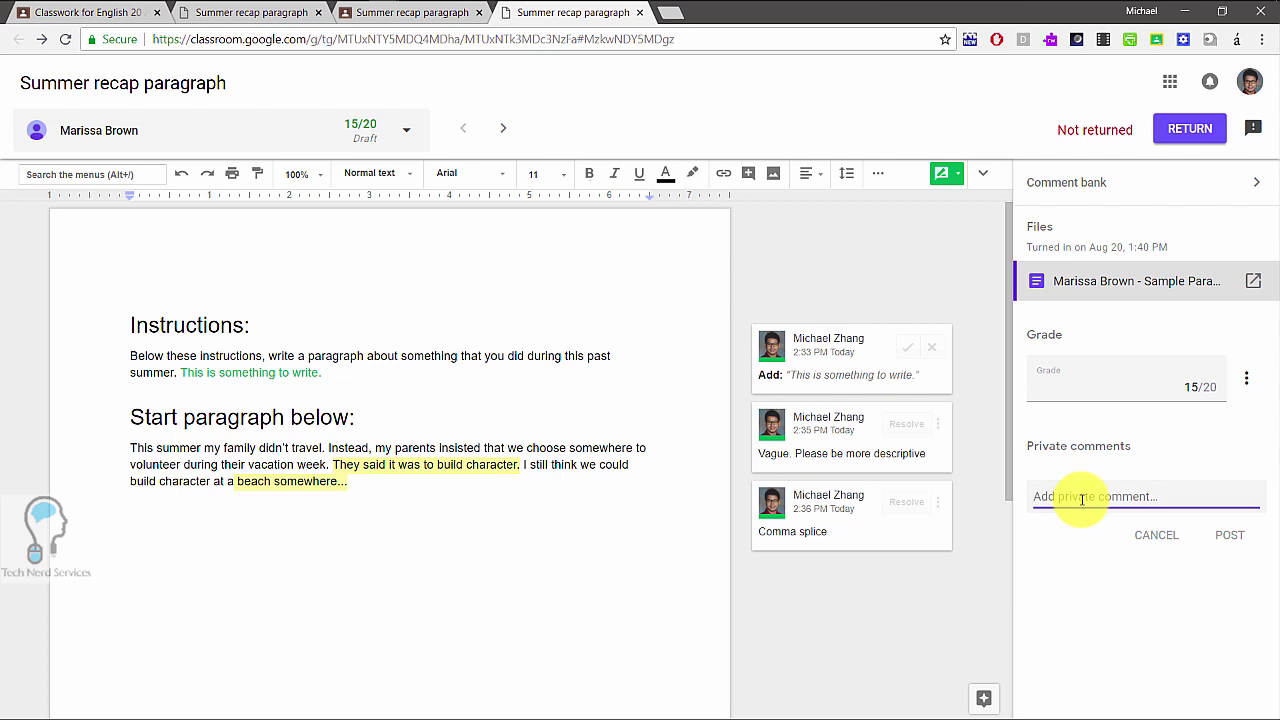
text(Please spen)
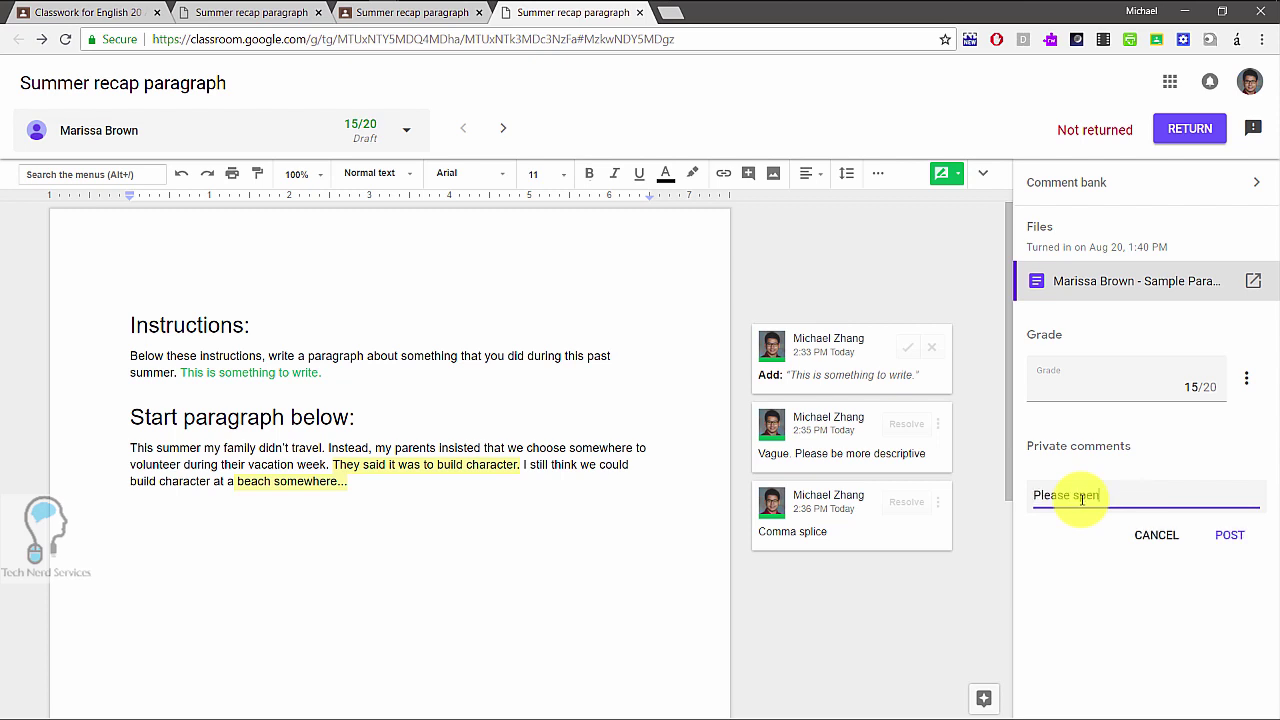
text(d more time thinking about your co)
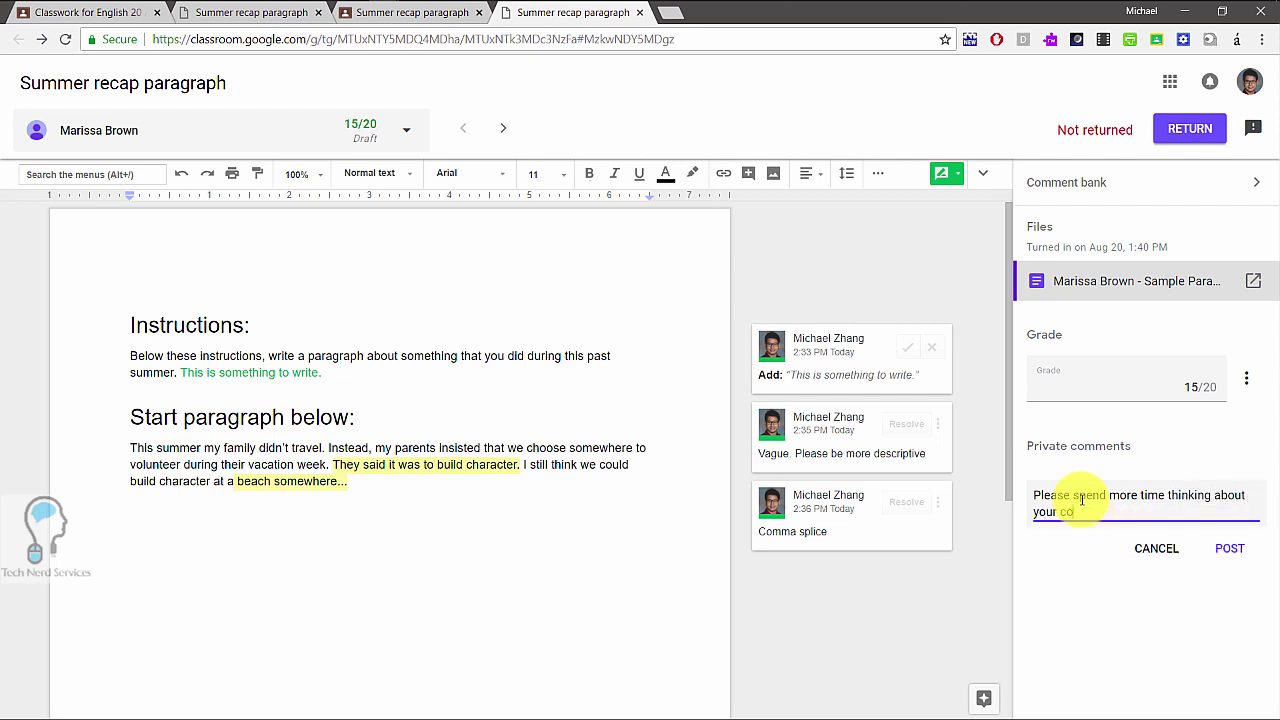
text(ntent before writing.)
click(1229, 548)
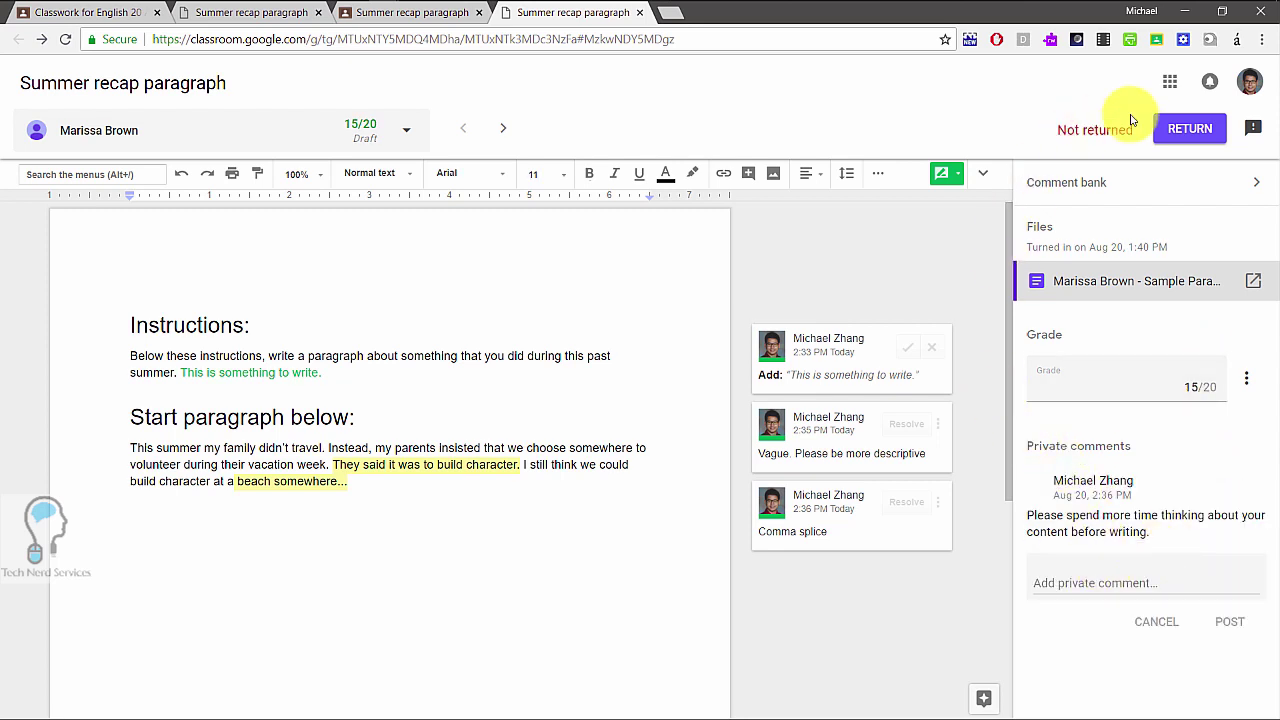
Step: Return the work graded 15/20 to the student and go to the next student's submission
click(1185, 130)
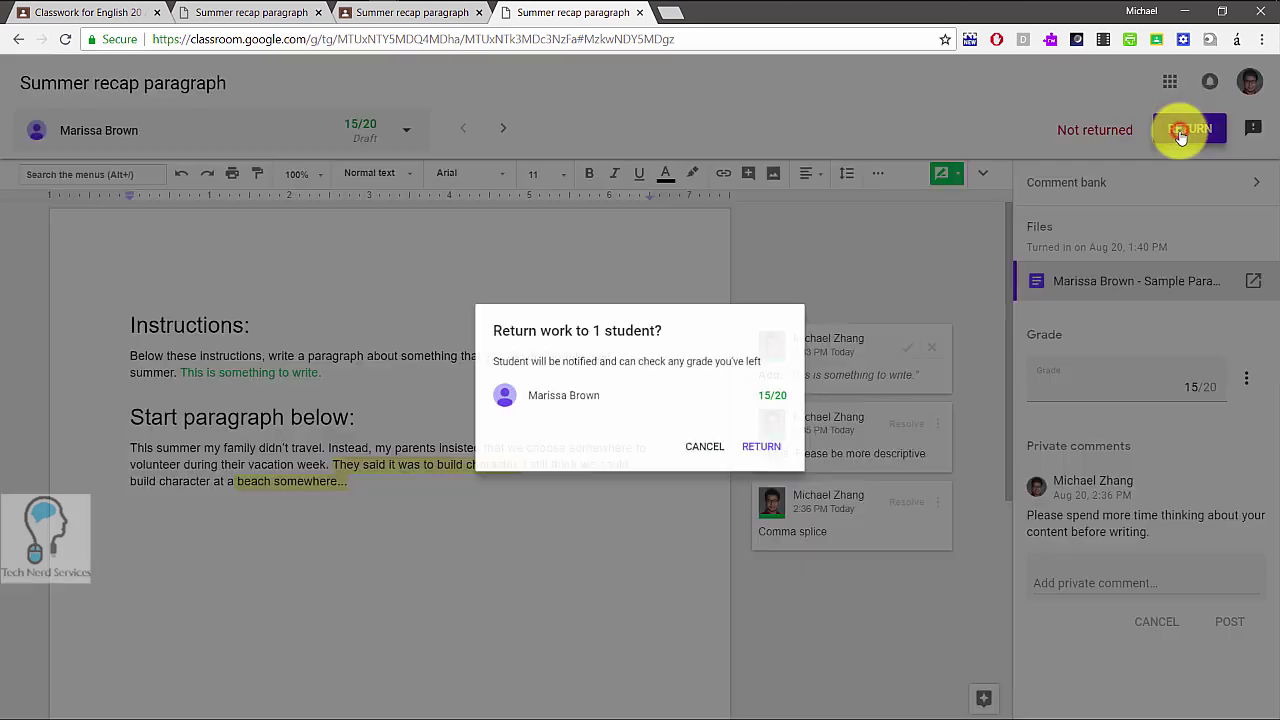
click(783, 456)
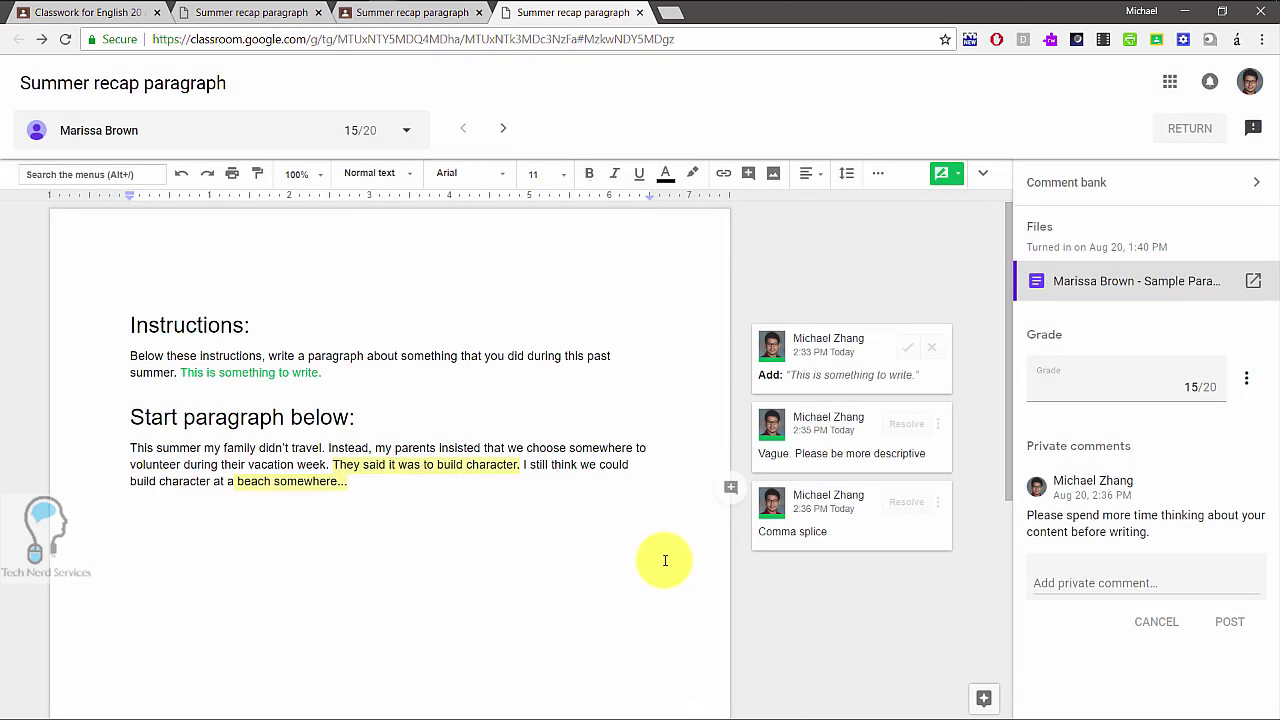
click(512, 133)
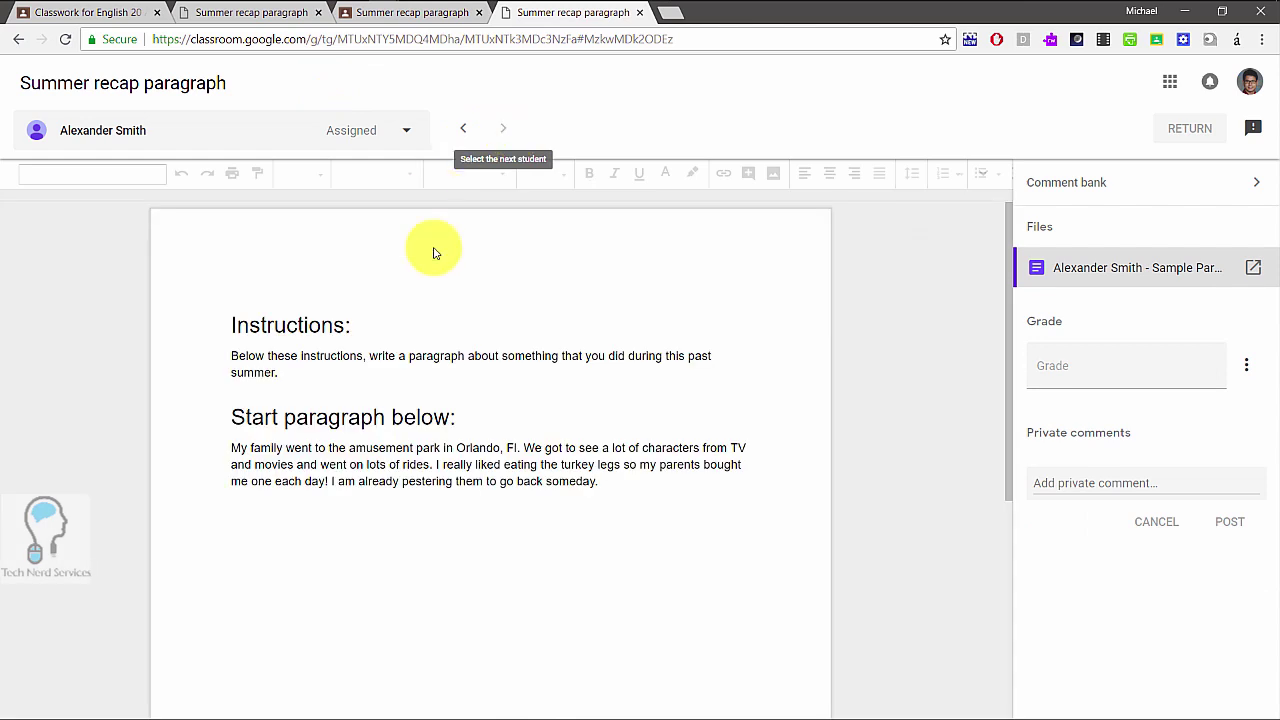
Step: Comment on the last two sentences, from "I really liked eating", with the bank comment "Vague. Please be more descriptive", found through #vag
click(421, 449)
drag(440, 464, 603, 470)
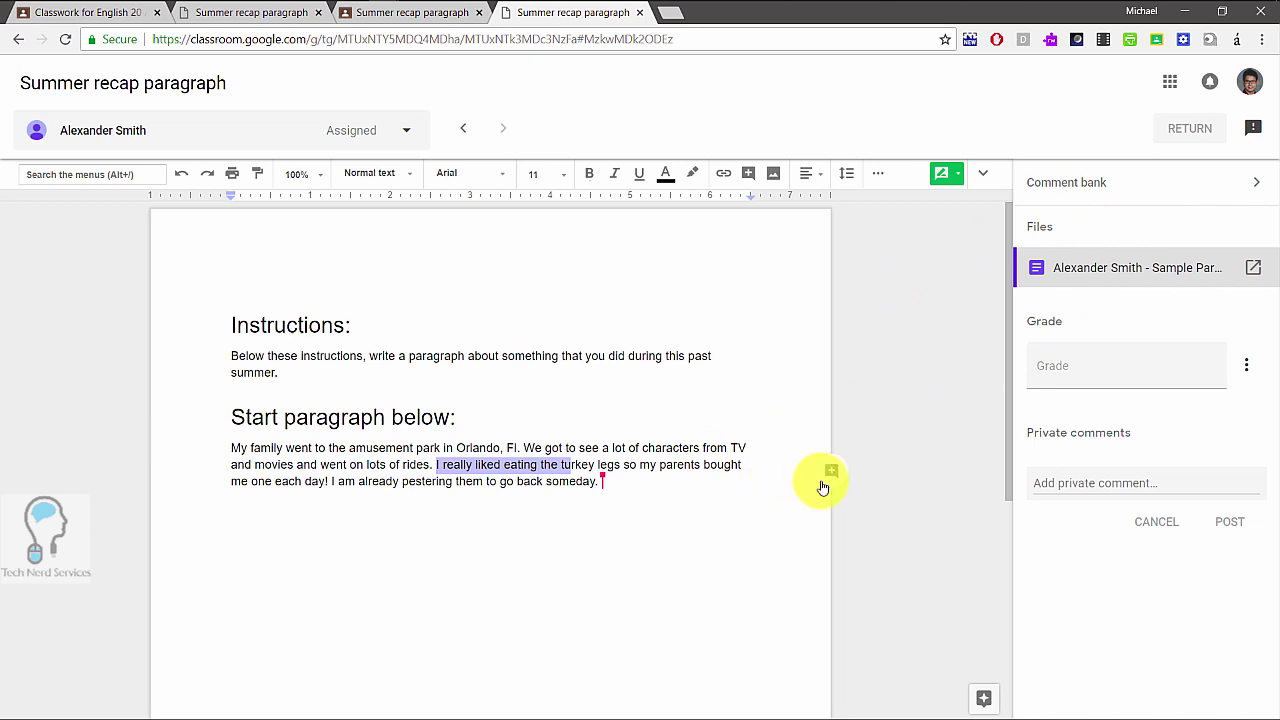
click(648, 464)
drag(433, 465, 728, 482)
click(843, 466)
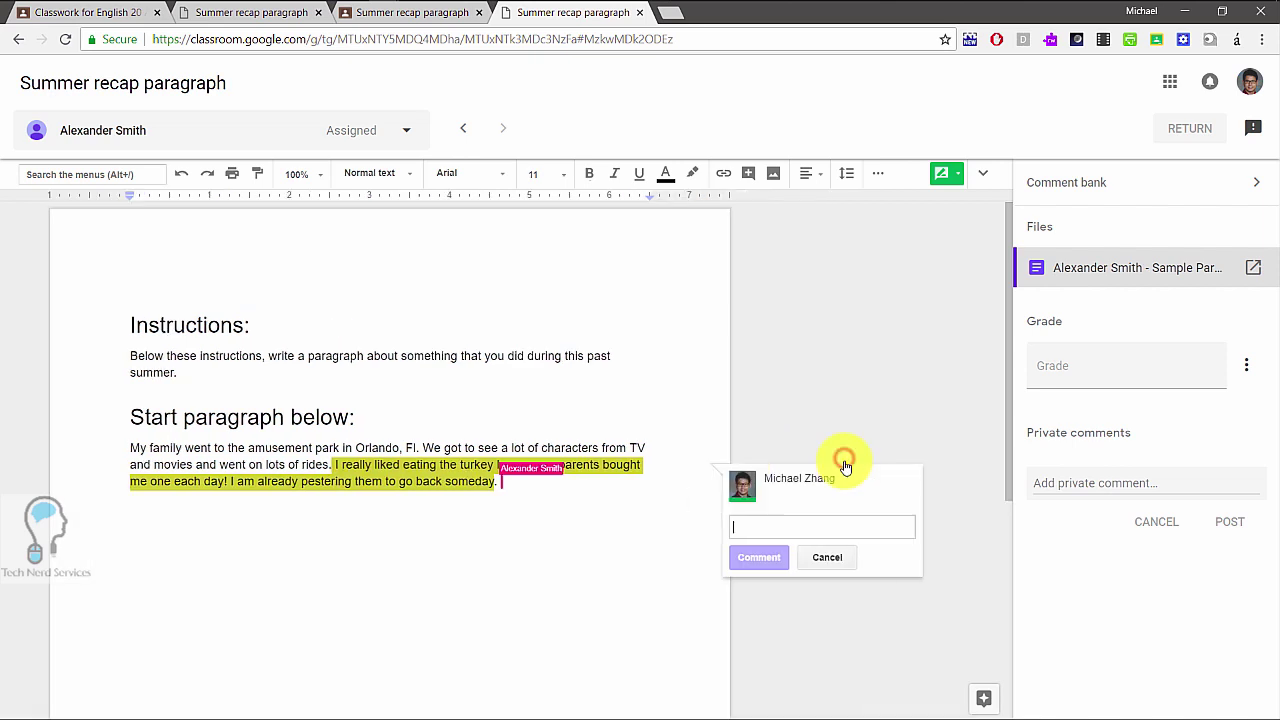
text(#vag)
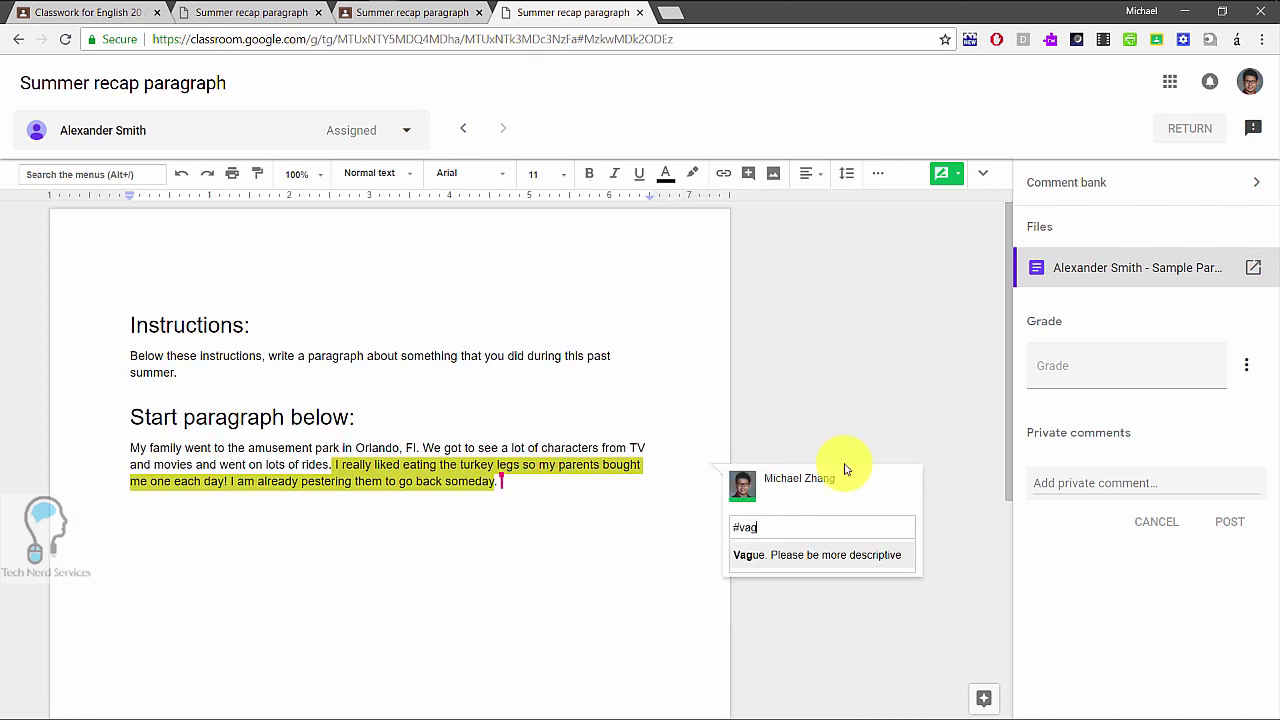
key(Return)
key(ctrl+Return)
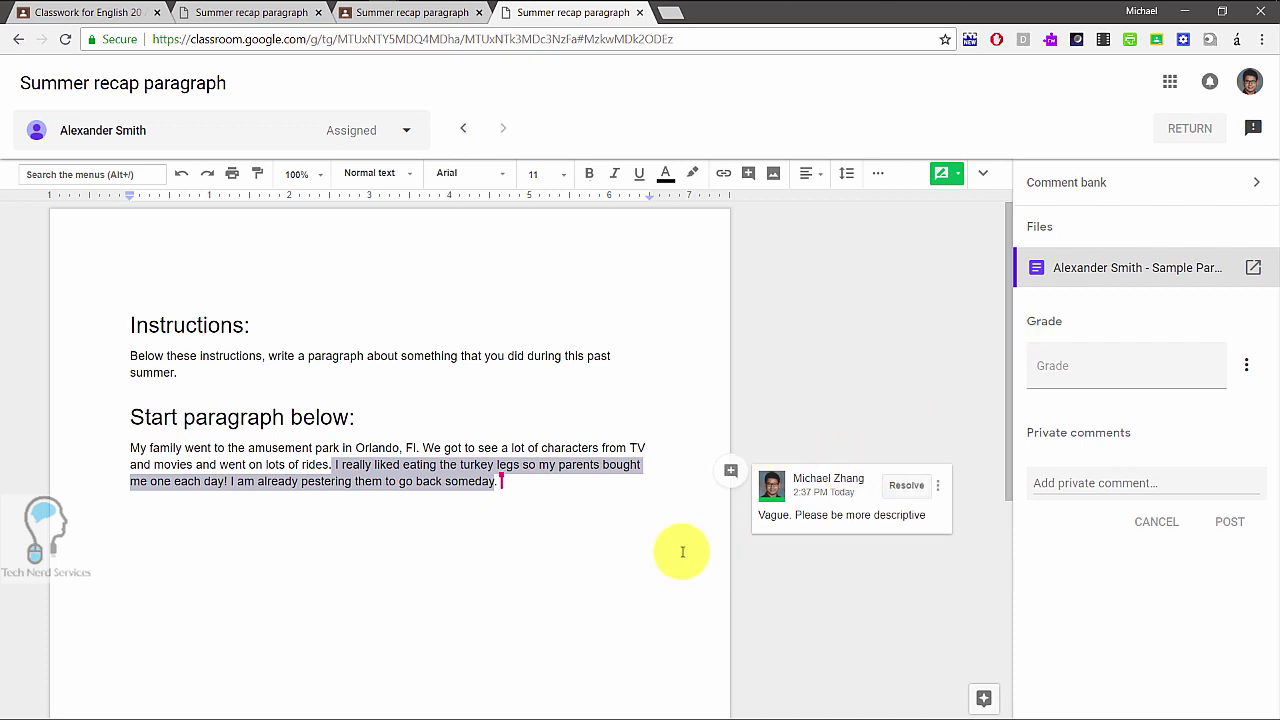
click(571, 531)
Step: Grade the second student's paragraph 12 out of 20
click(1106, 362)
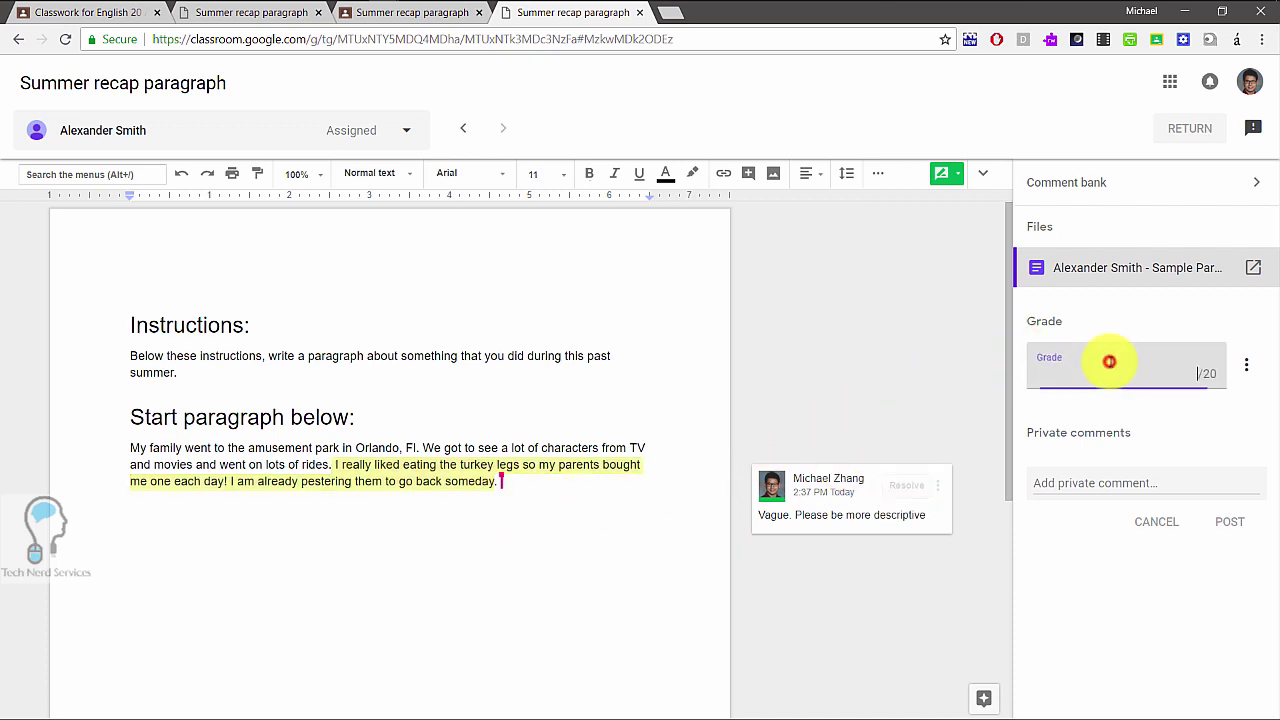
text(10)
key(BackSpace)
click(1212, 539)
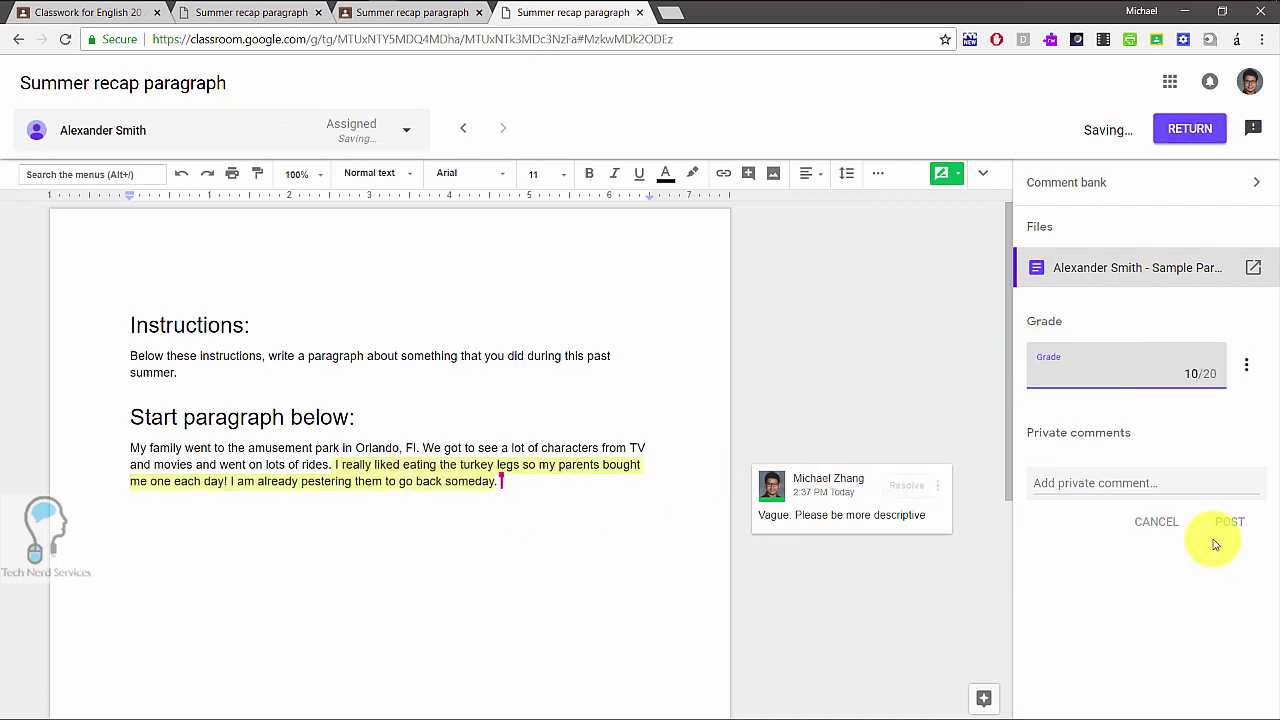
key(BackSpace)
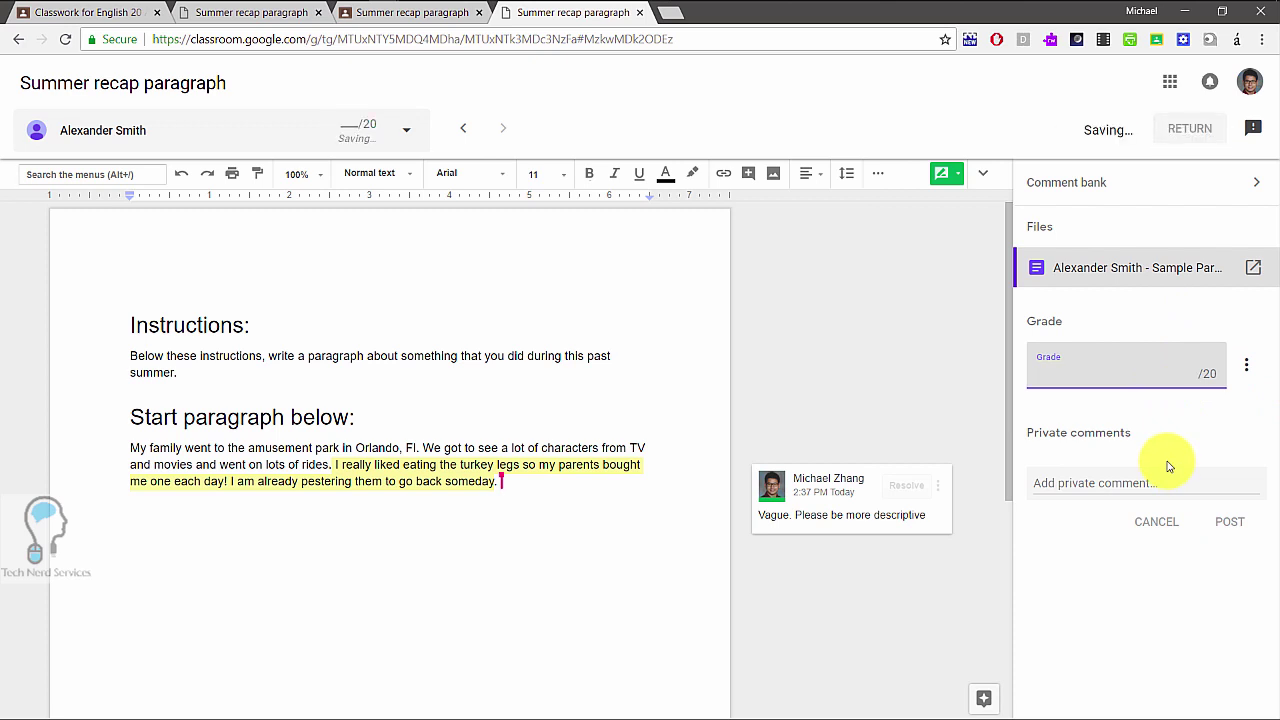
text(12)
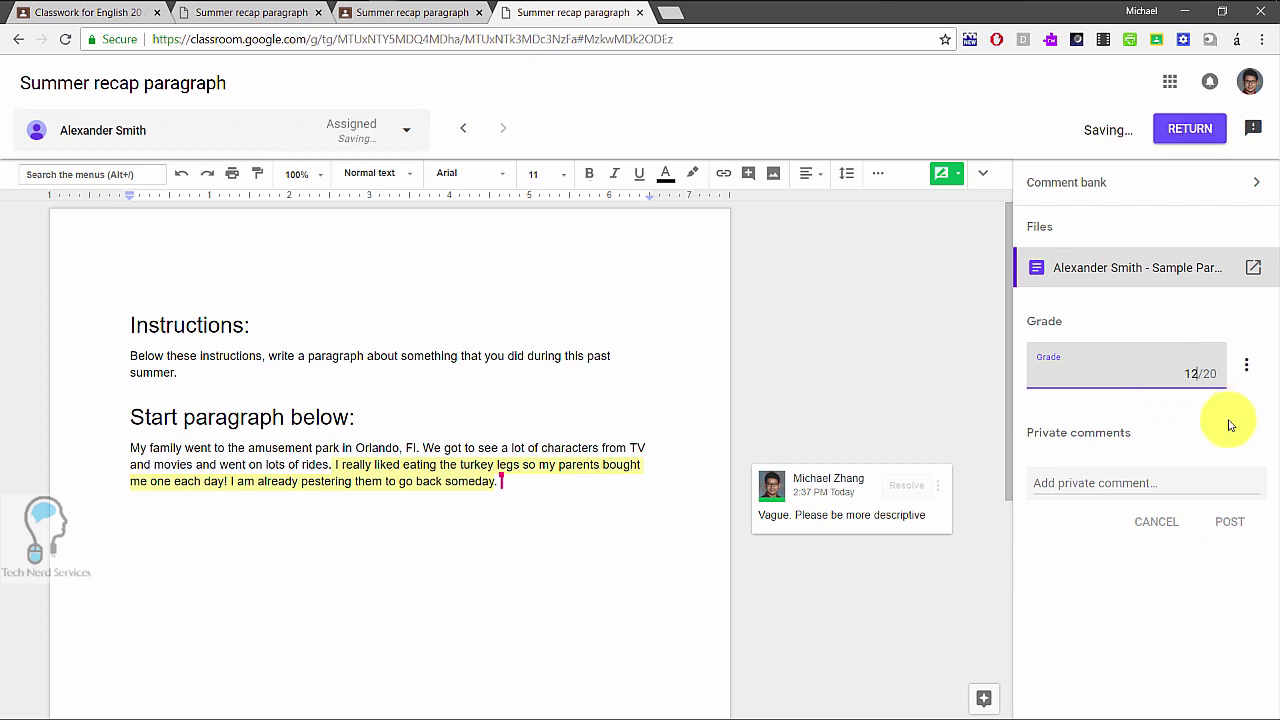
Step: Post the private comment "Please ensure that you submit your assignment on time to ensure the highest marks possible."
click(1085, 483)
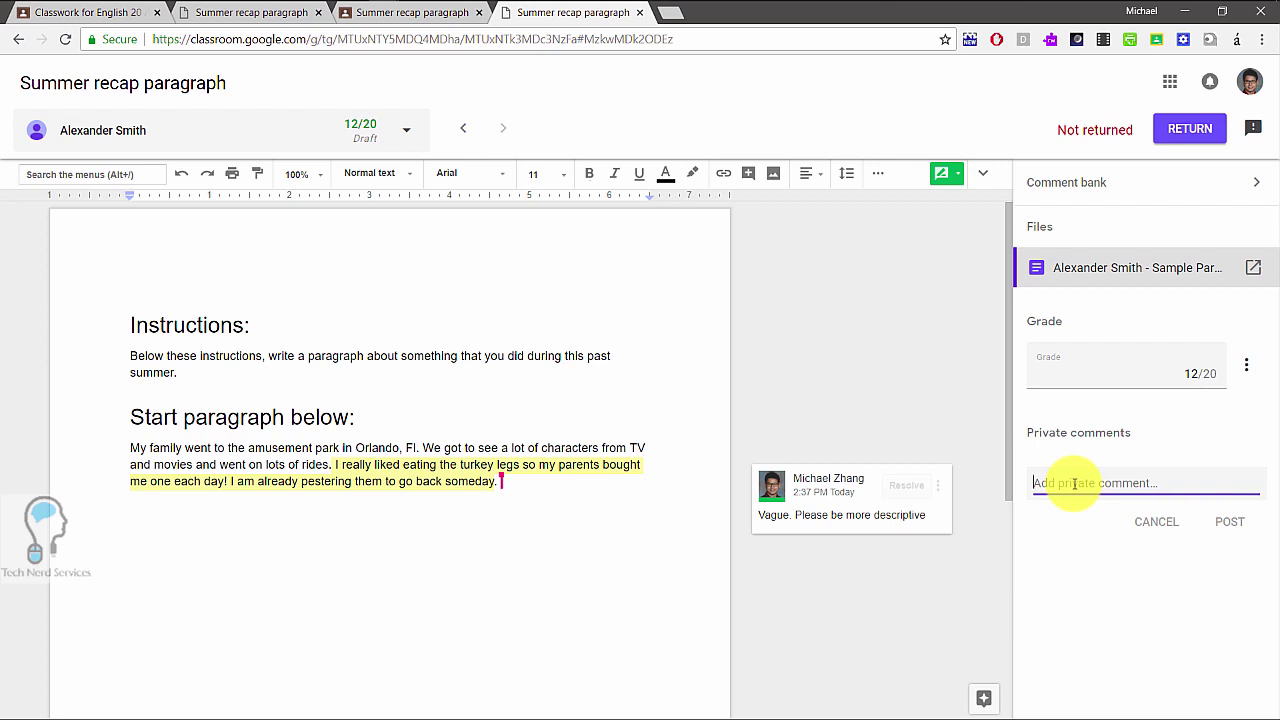
text(Please ensu)
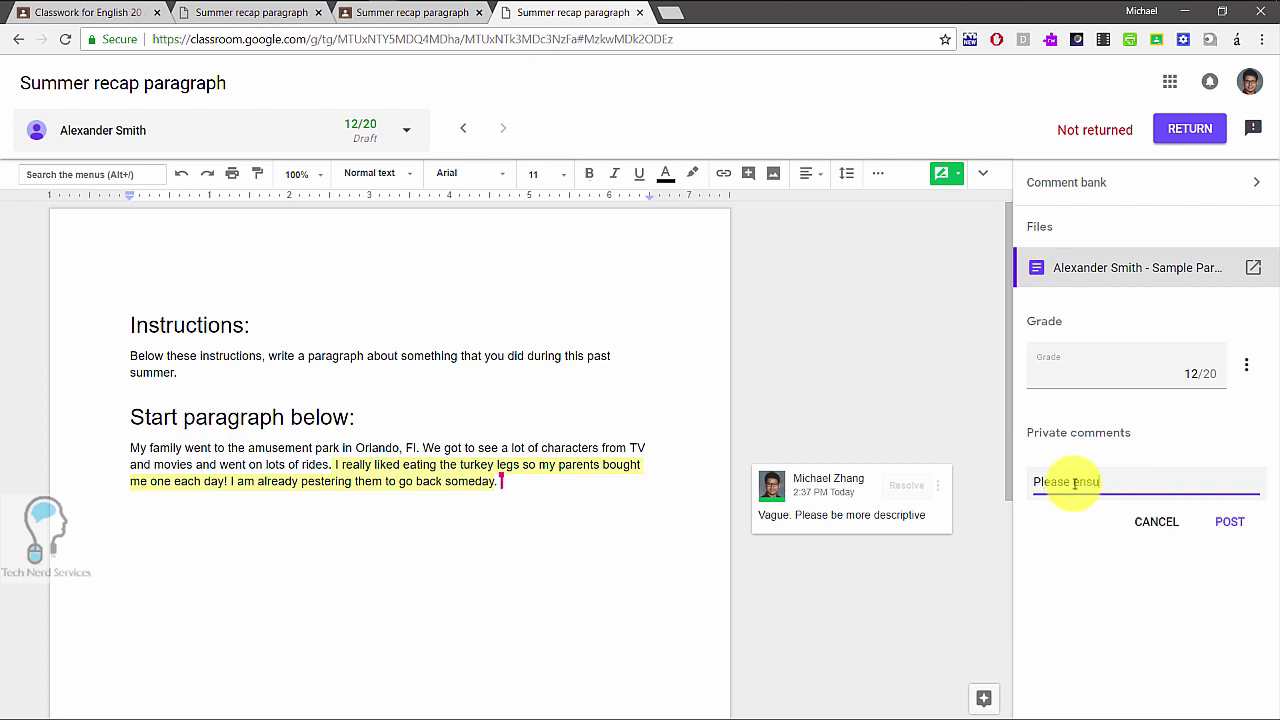
text(re tha tyou submit your assignment on)
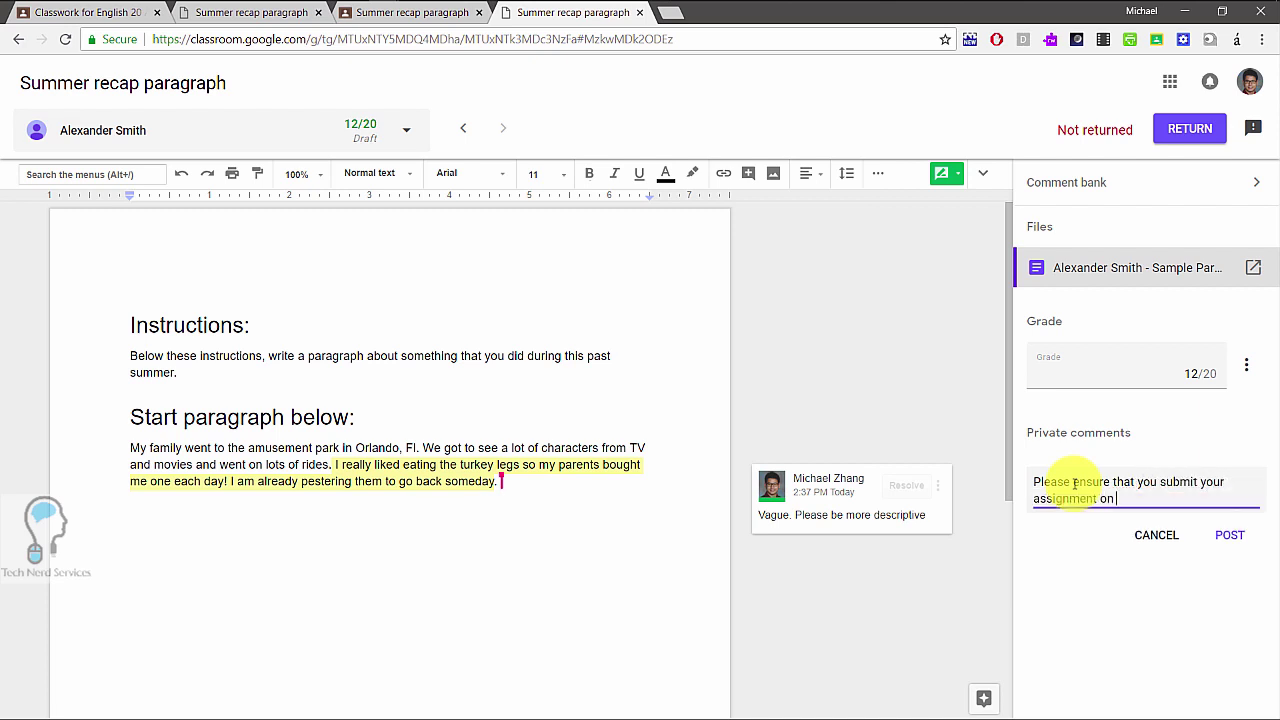
text( time to ensure the highest marks po)
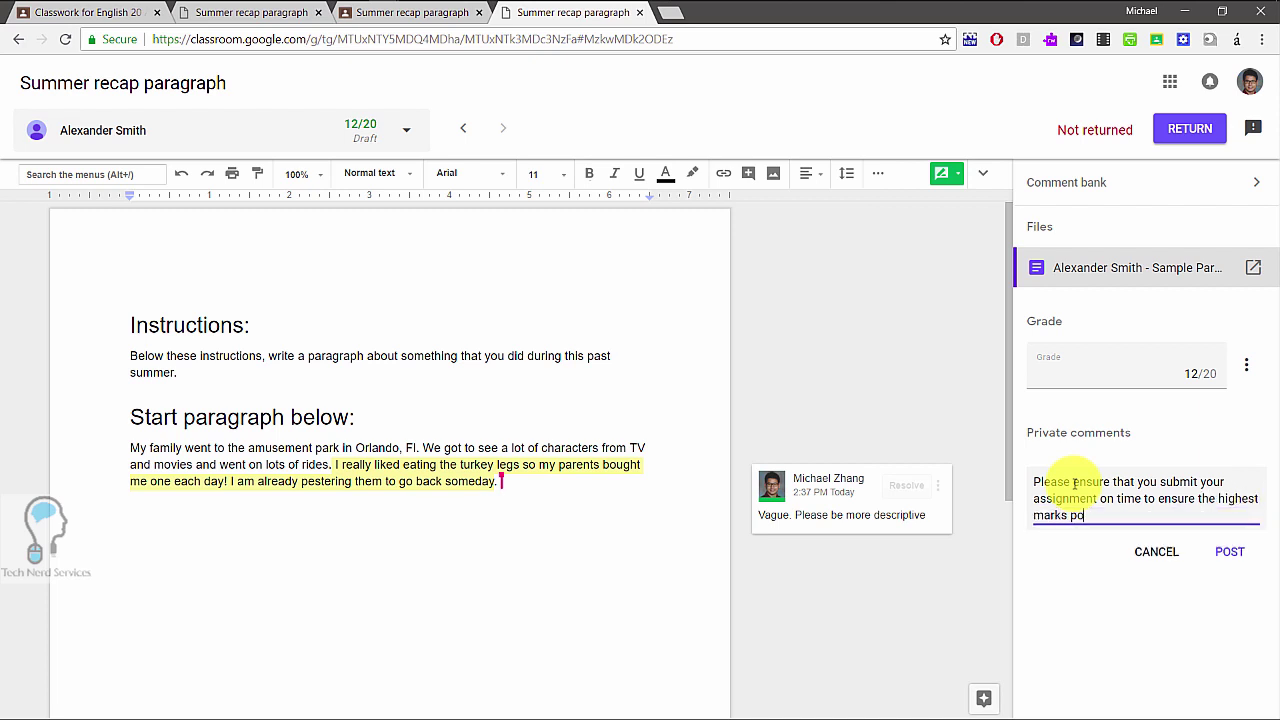
text(ssible.)
key(Tab)
key(Tab)
key(Return)
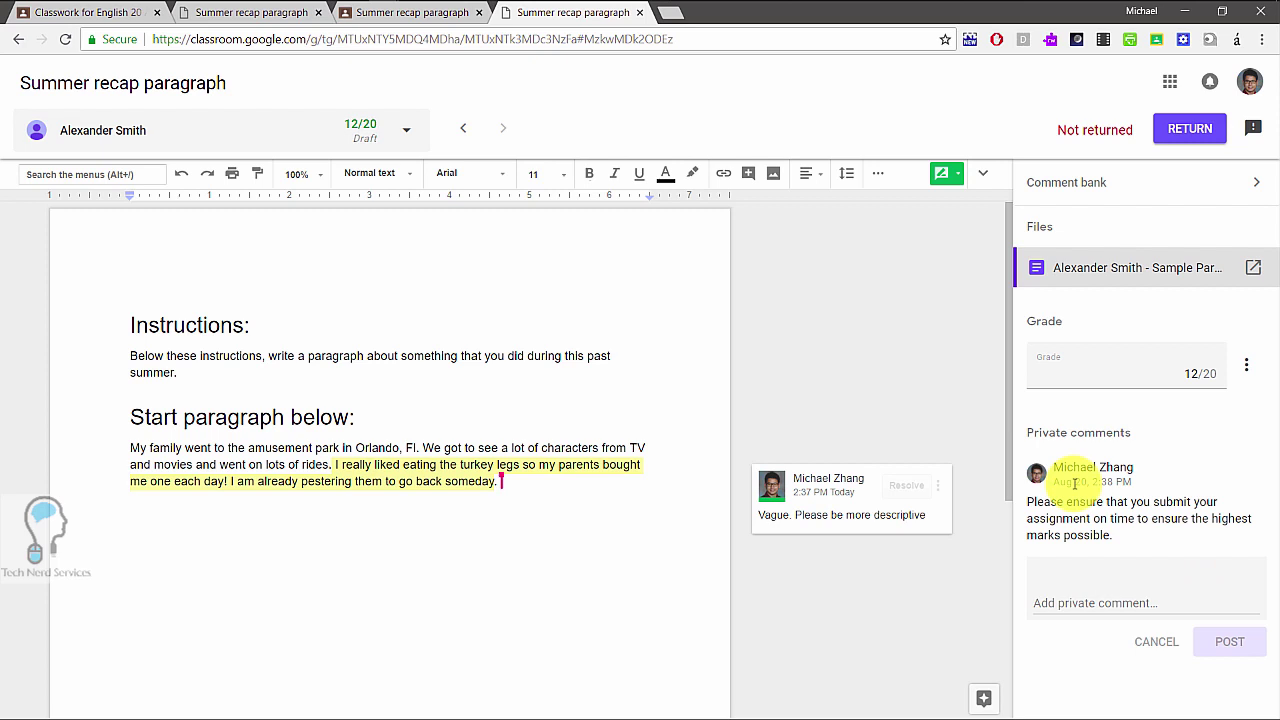
Step: Return the second student's work graded 12/20 and switch to the assignment's student work overview
click(1185, 132)
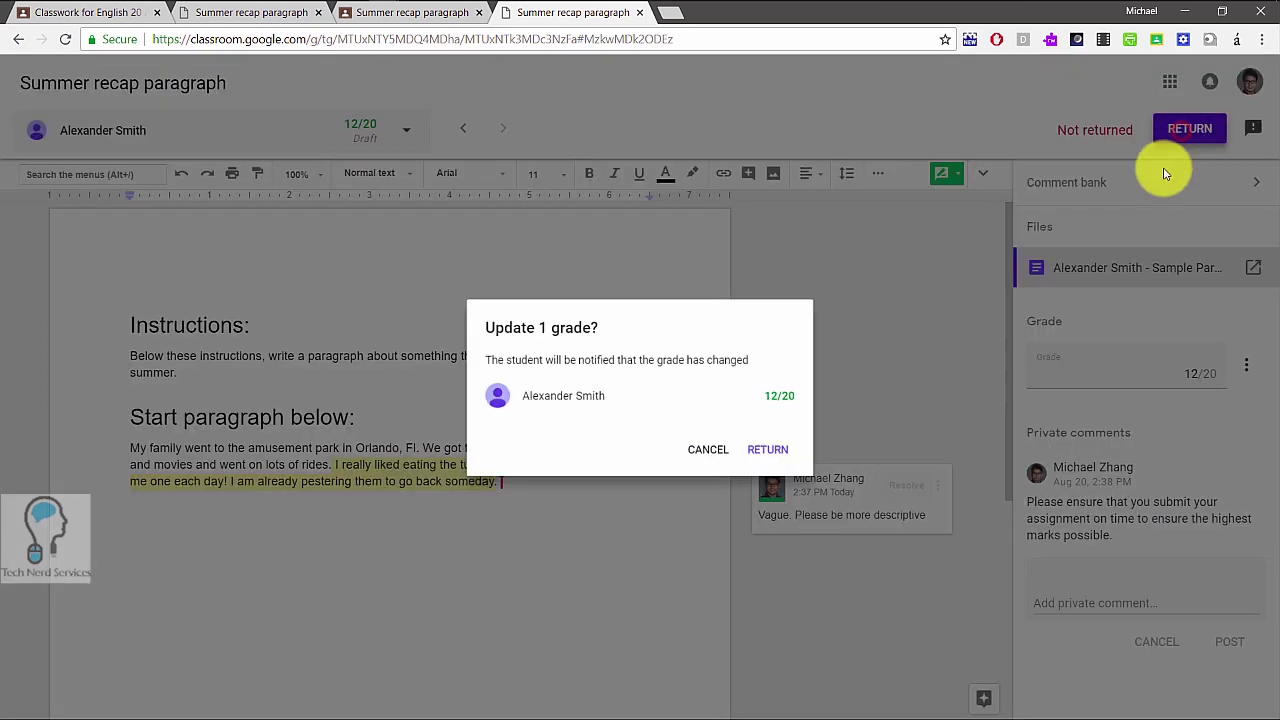
click(778, 450)
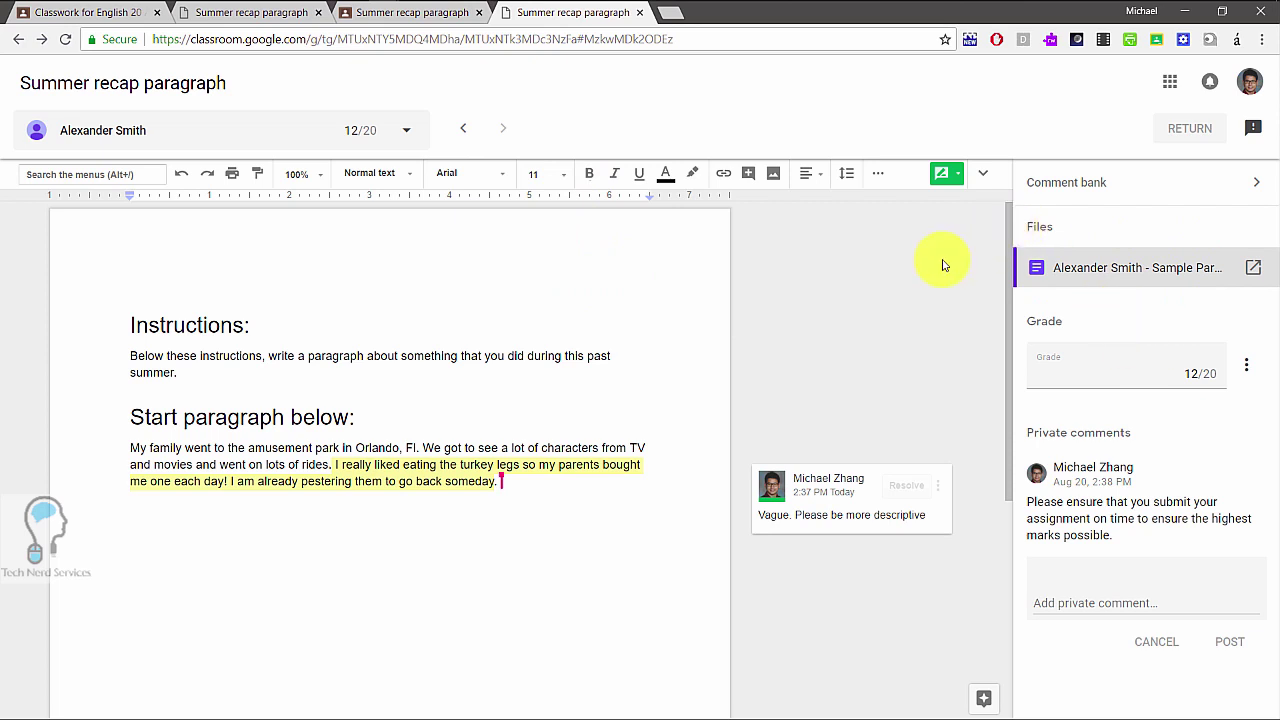
click(645, 303)
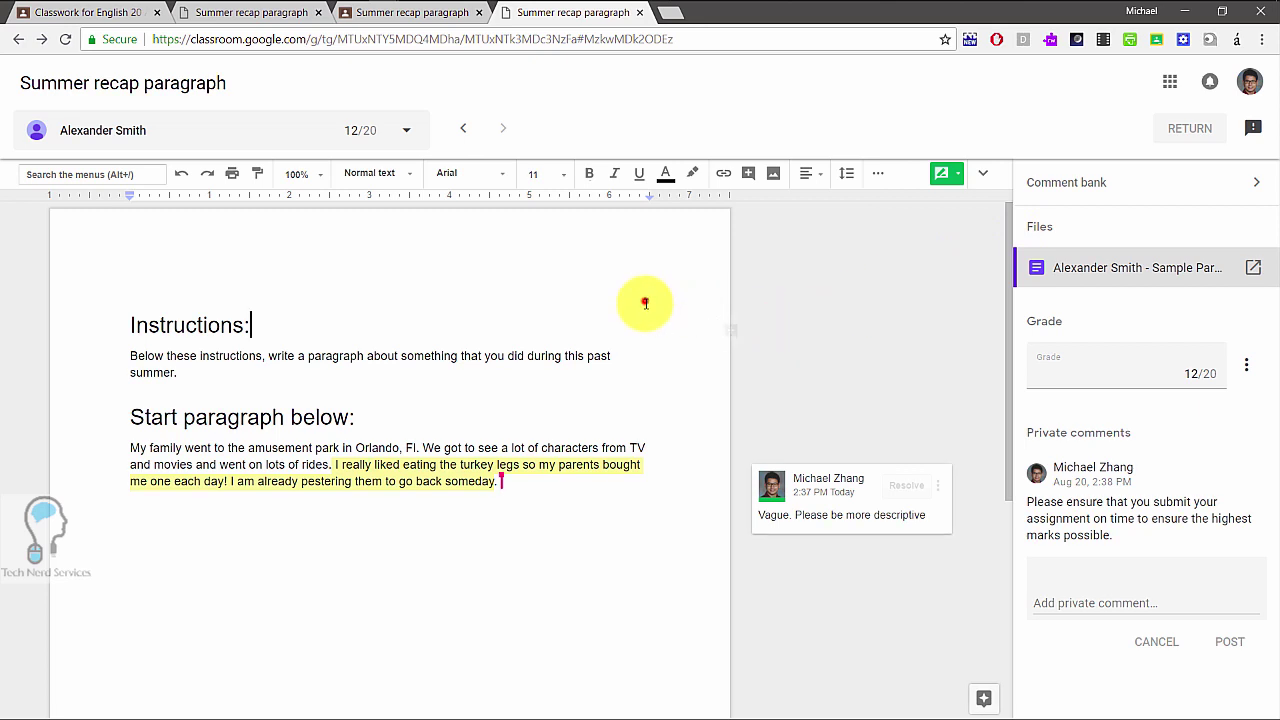
click(414, 15)
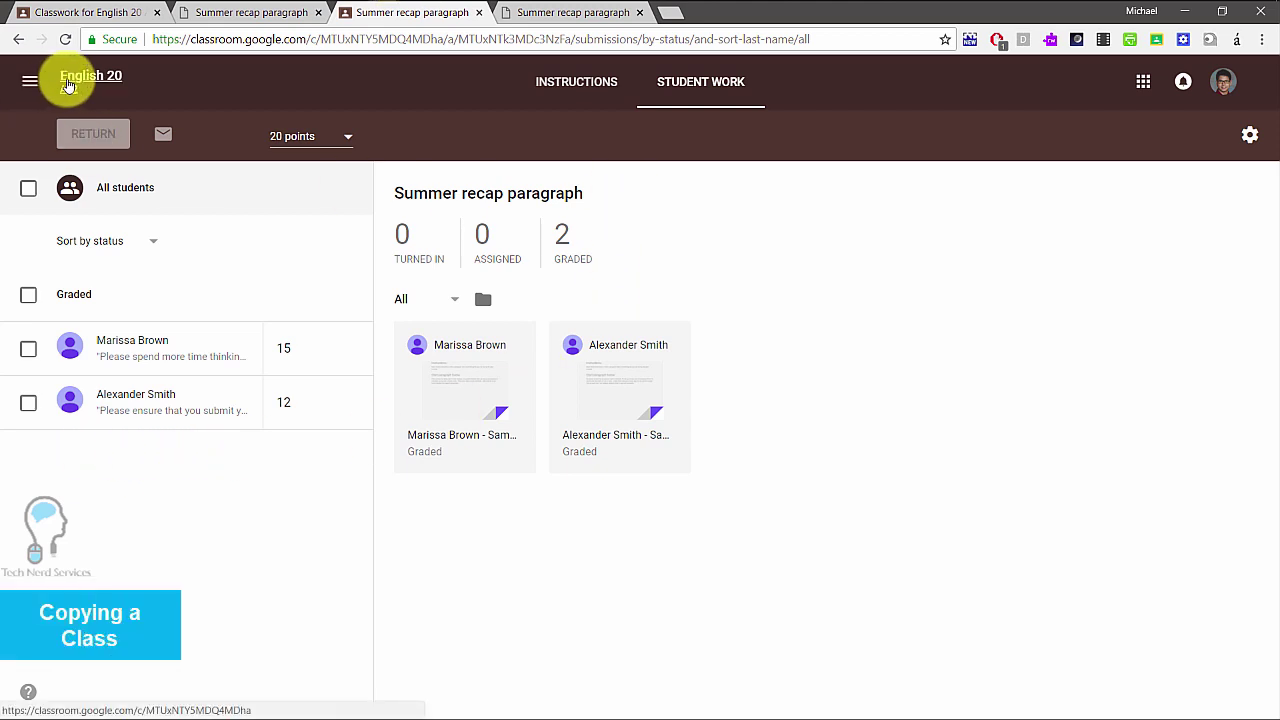
Step: Return to the class overview and start copying the English 20 class
click(30, 81)
click(32, 86)
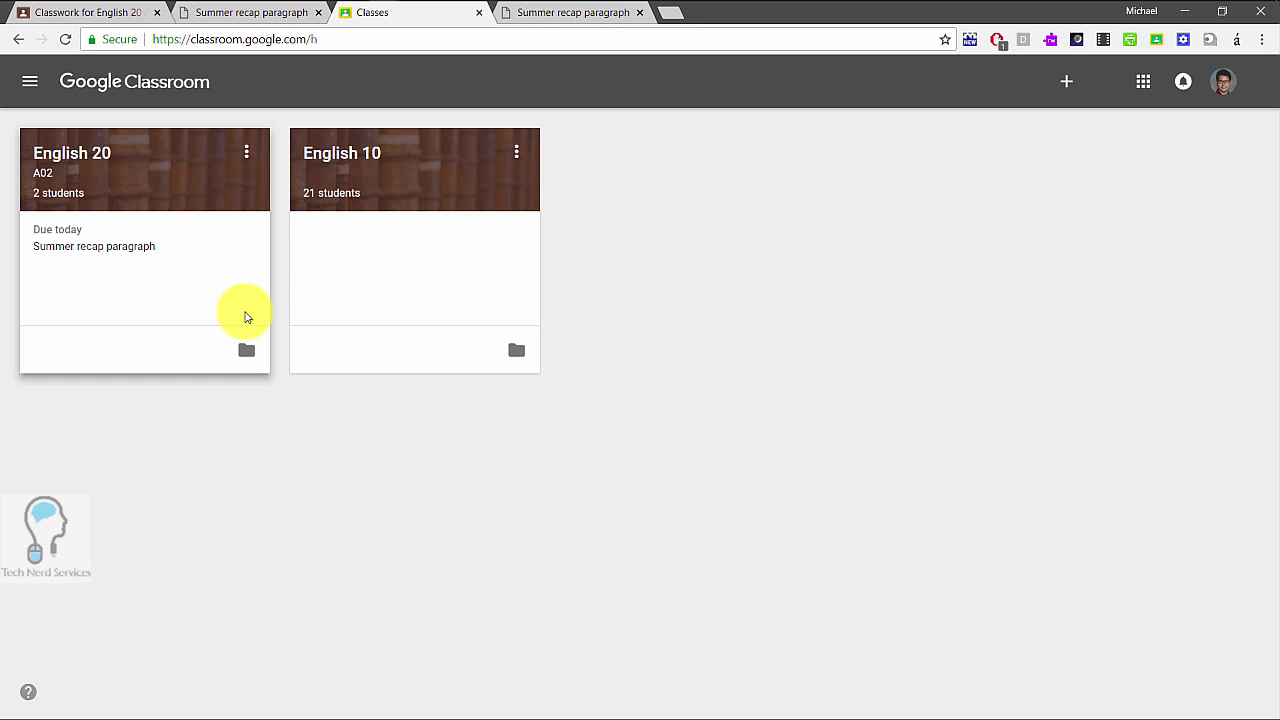
click(516, 152)
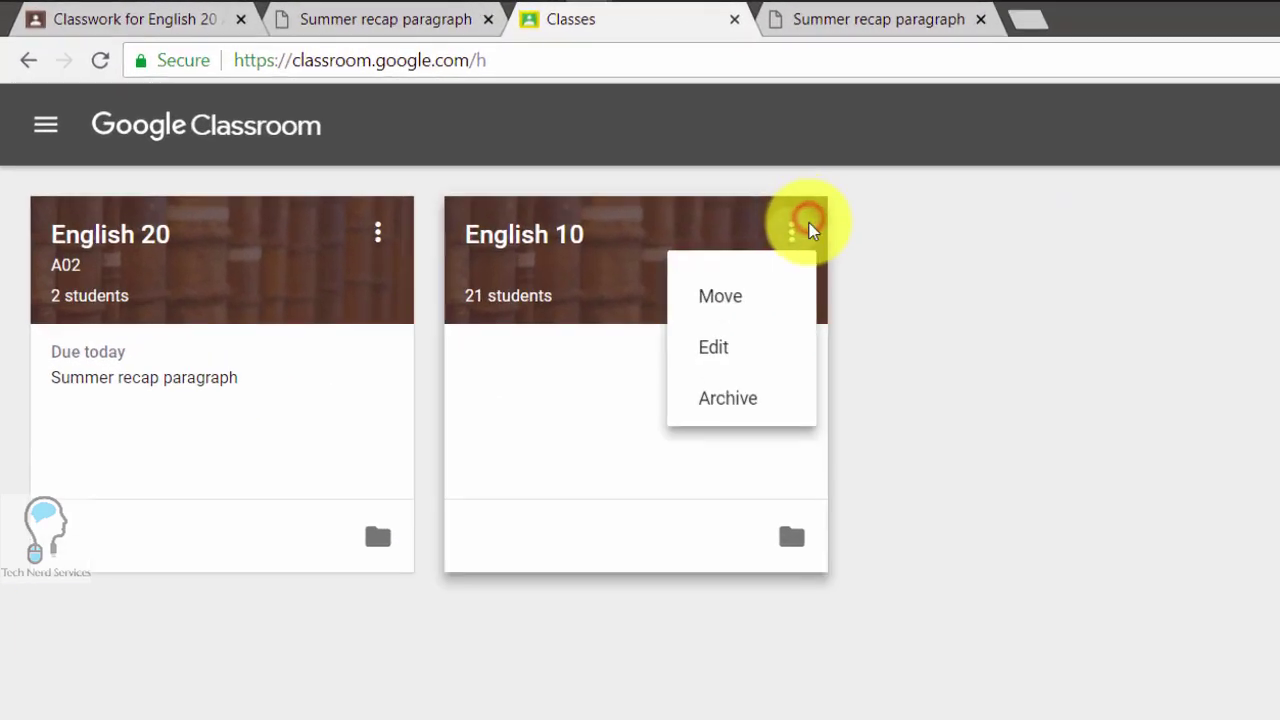
click(373, 256)
click(376, 240)
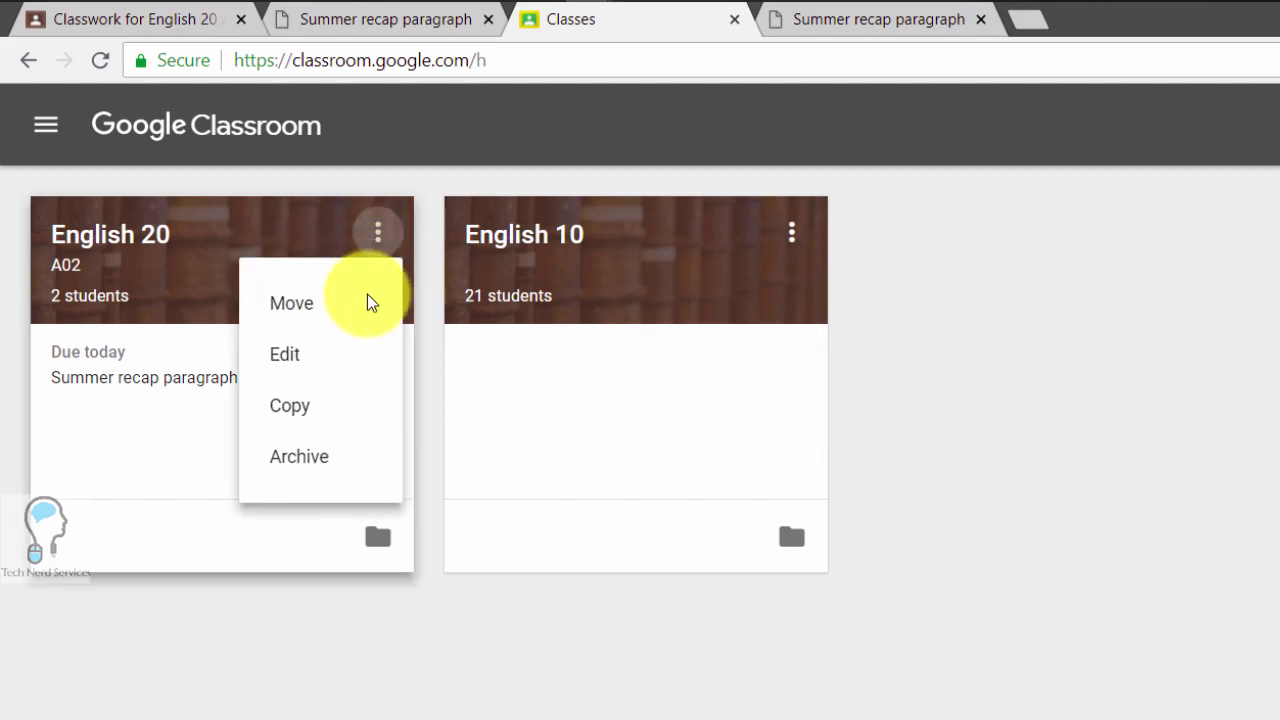
click(345, 403)
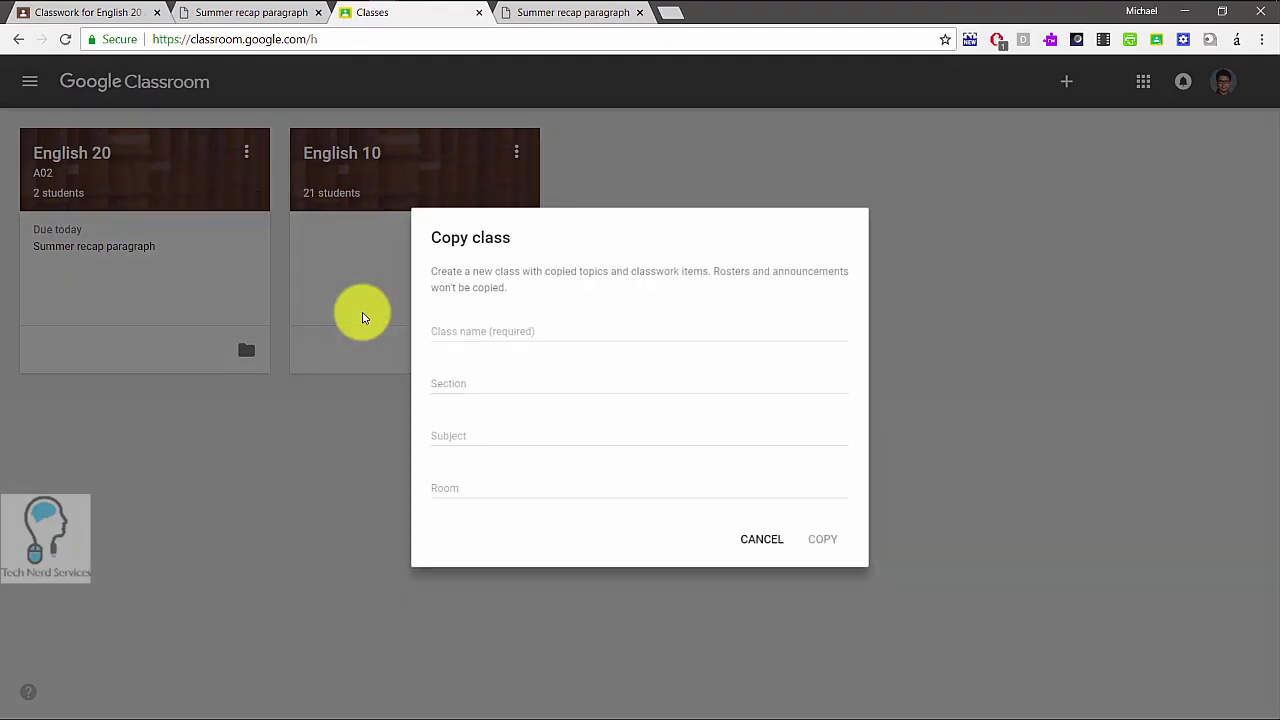
click(485, 329)
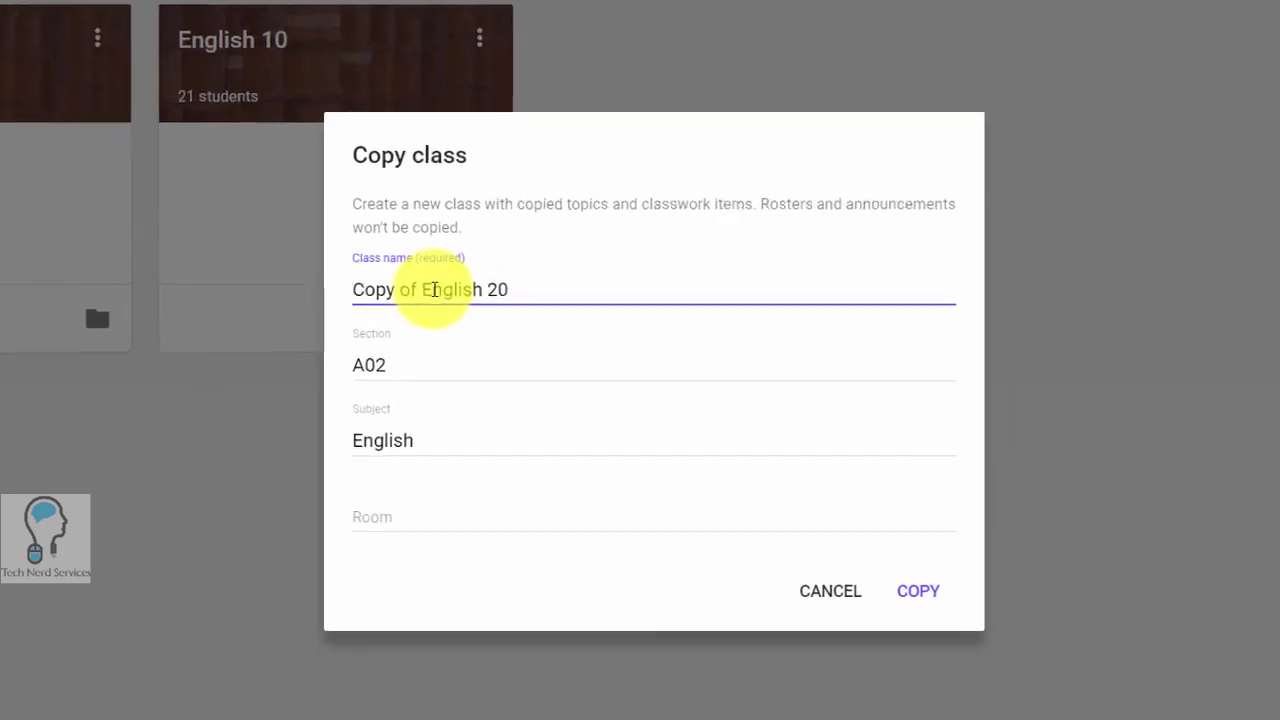
key(BackSpace)
key(BackSpace)
key(BackSpace)
key(BackSpace)
key(BackSpace)
key(BackSpace)
key(BackSpace)
key(BackSpace)
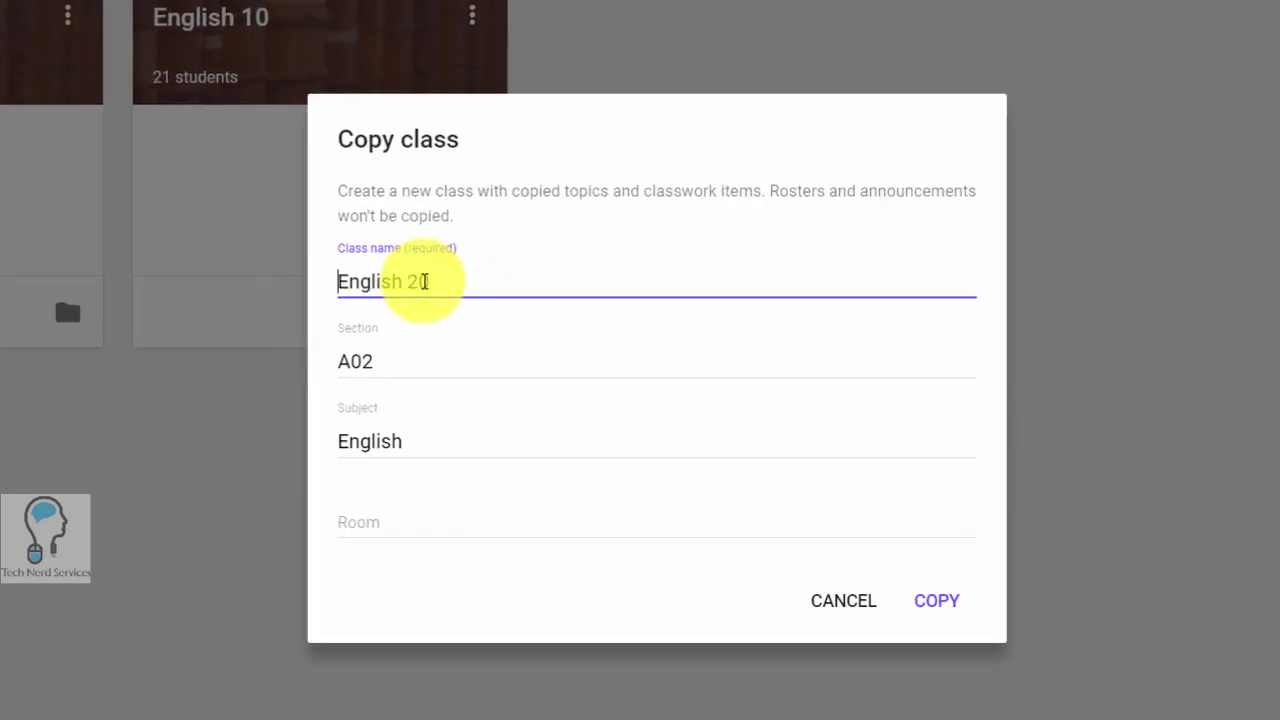
click(424, 281)
text(2019-2020)
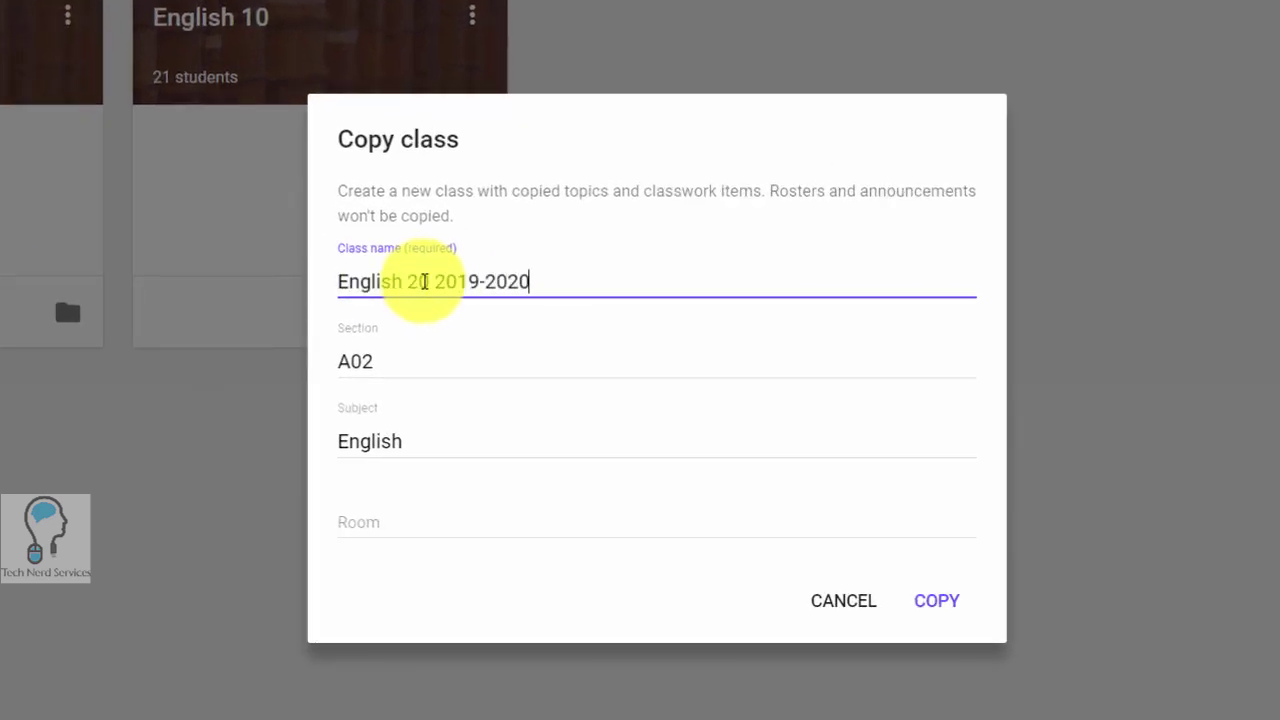
Step: Set the copy's section to A03 and its room to 109, and create the class
click(368, 362)
key(BackSpace)
text(3)
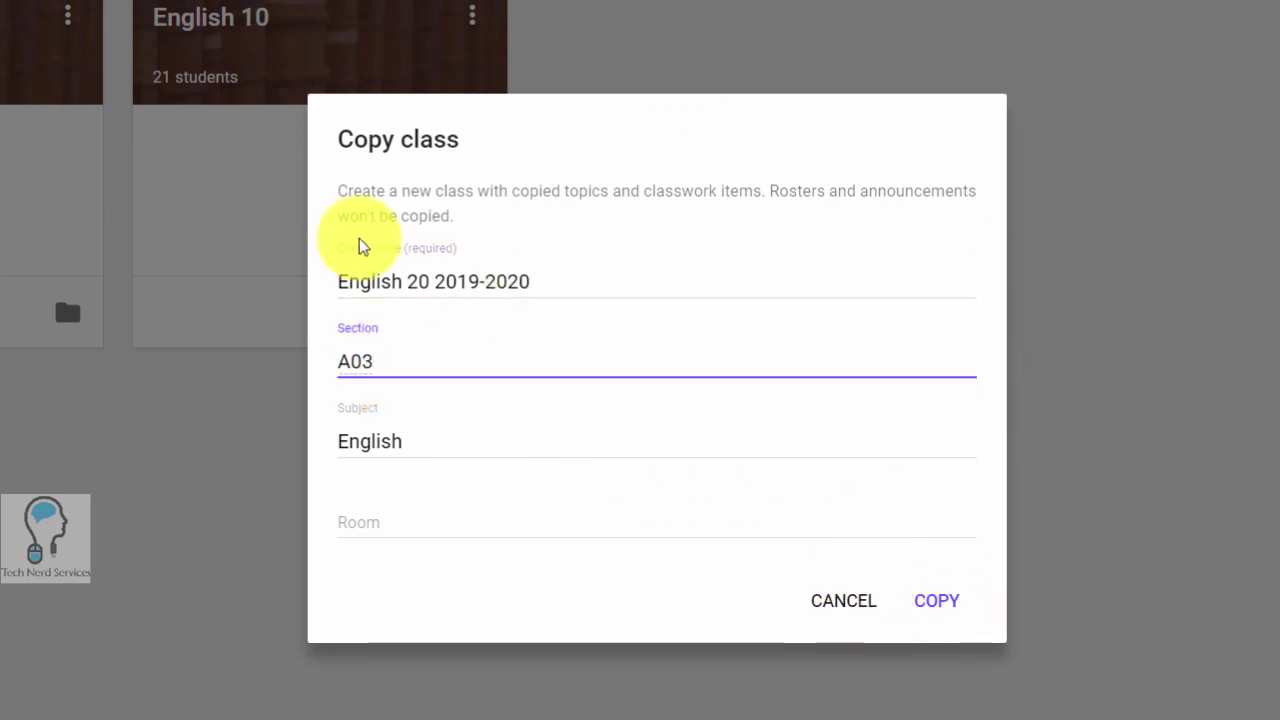
click(682, 530)
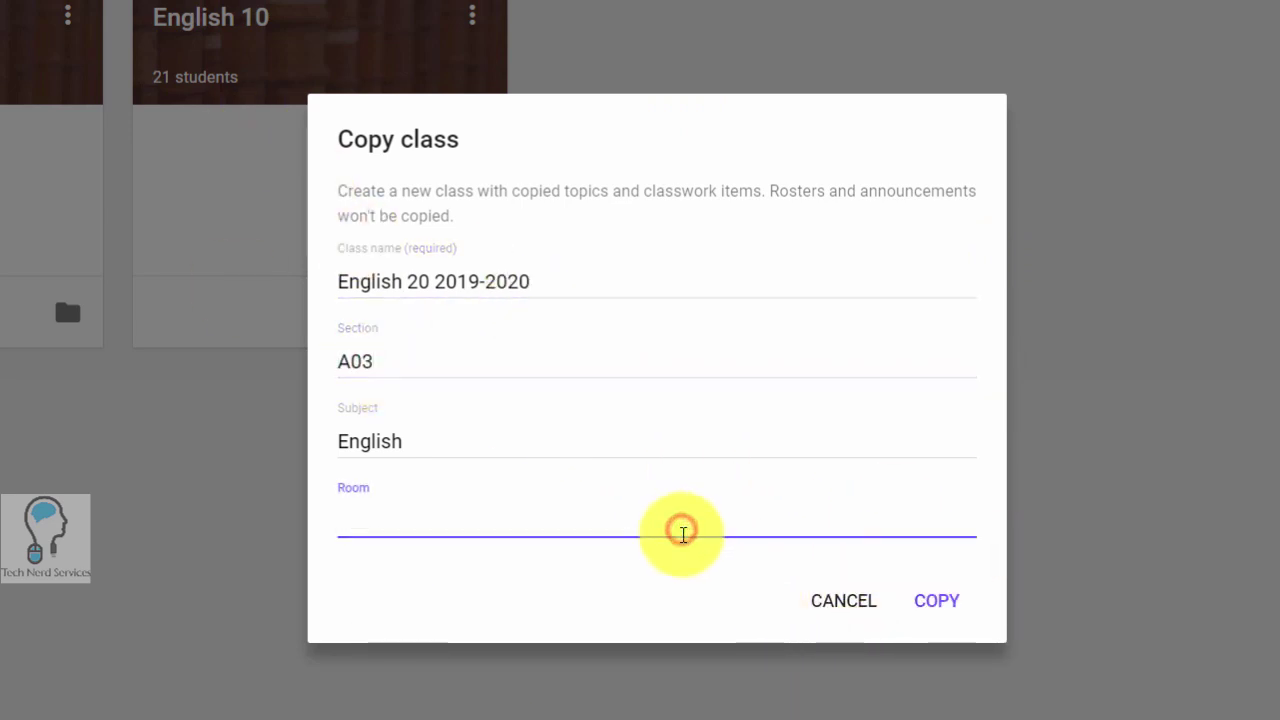
text(109)
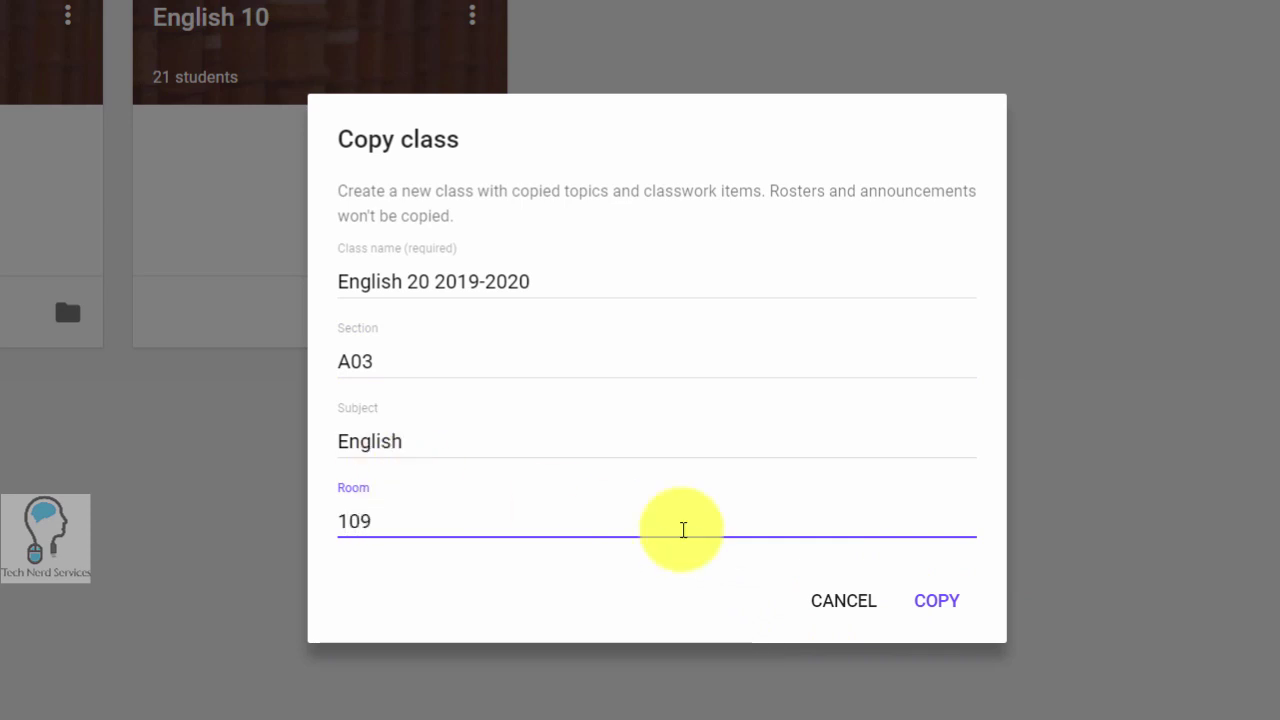
click(927, 612)
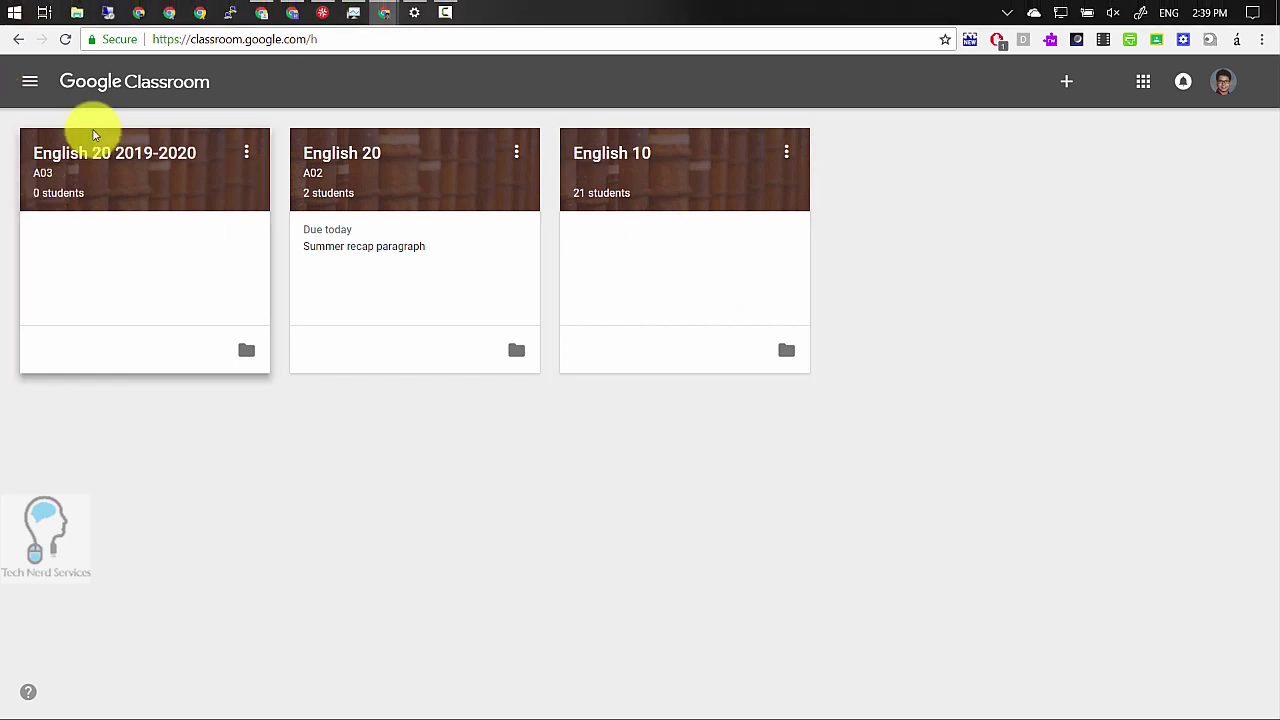
click(93, 168)
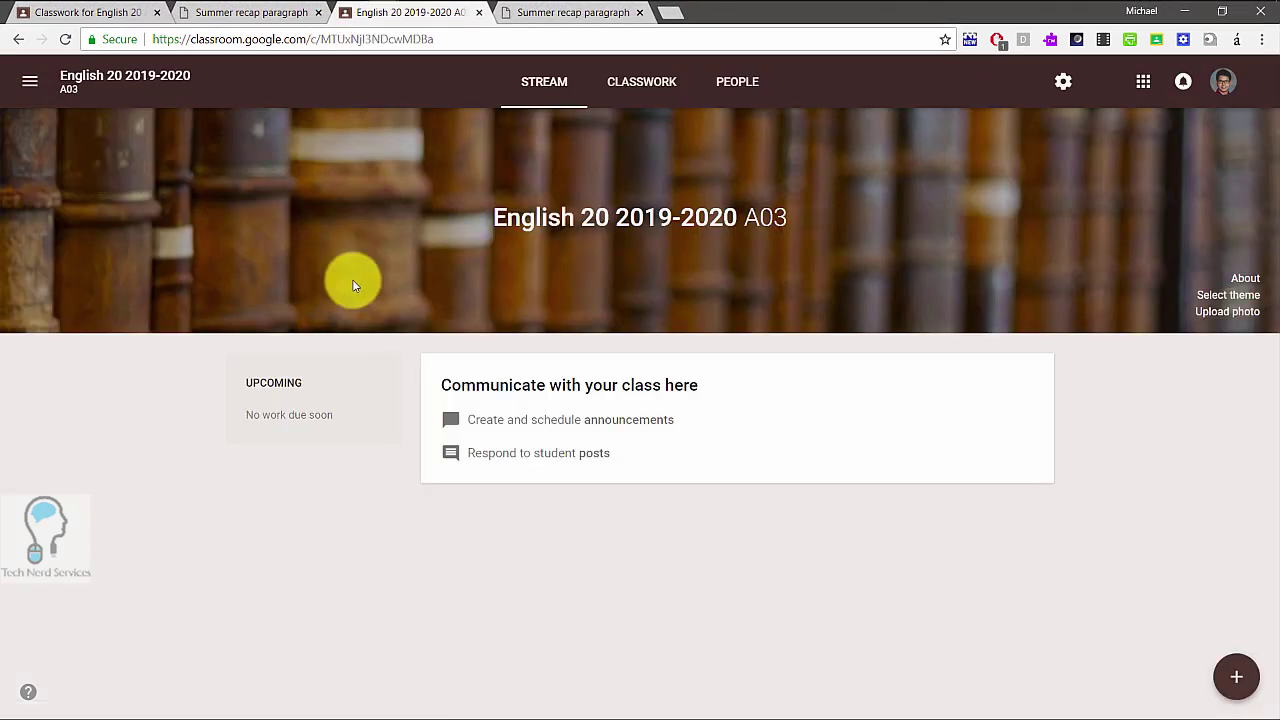
click(669, 97)
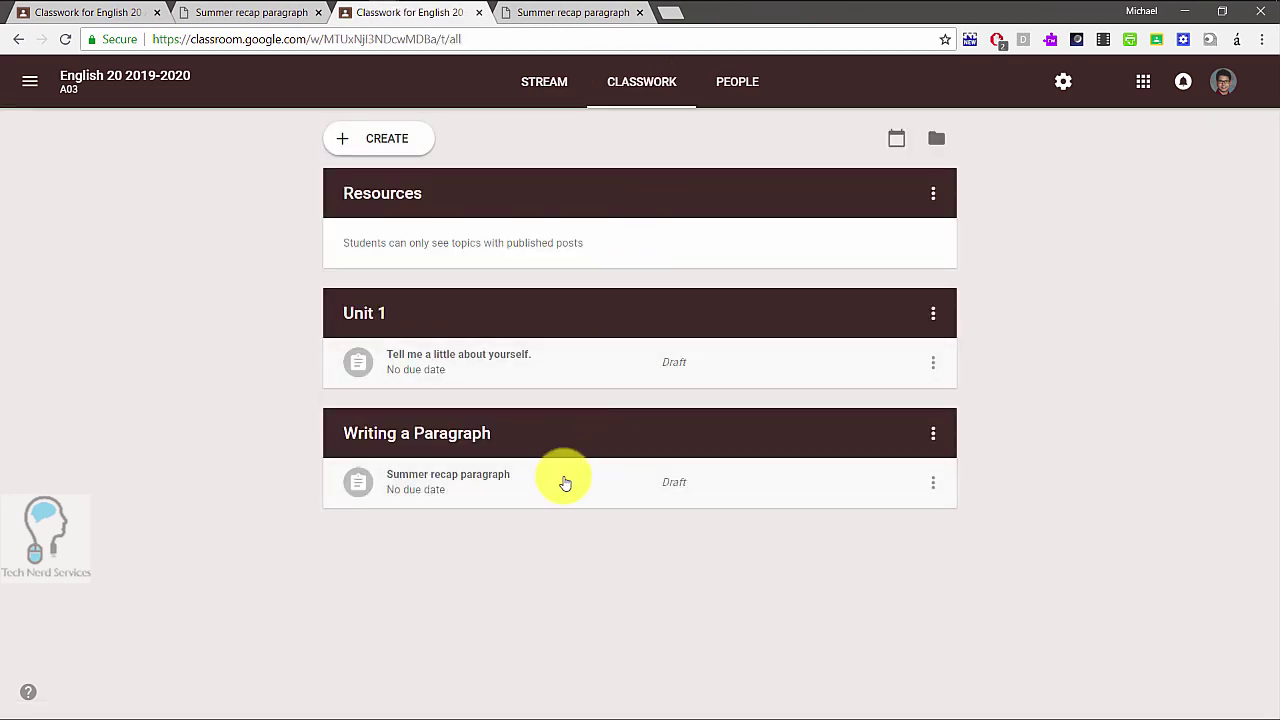
click(510, 494)
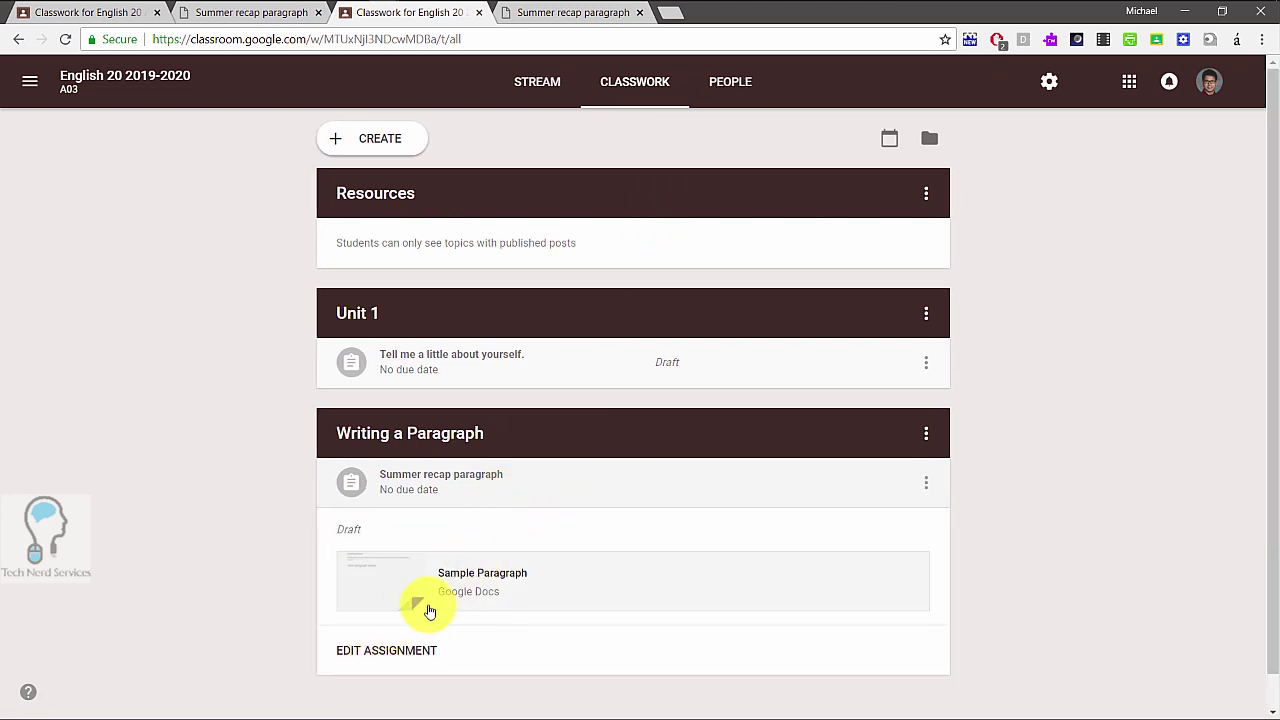
click(408, 655)
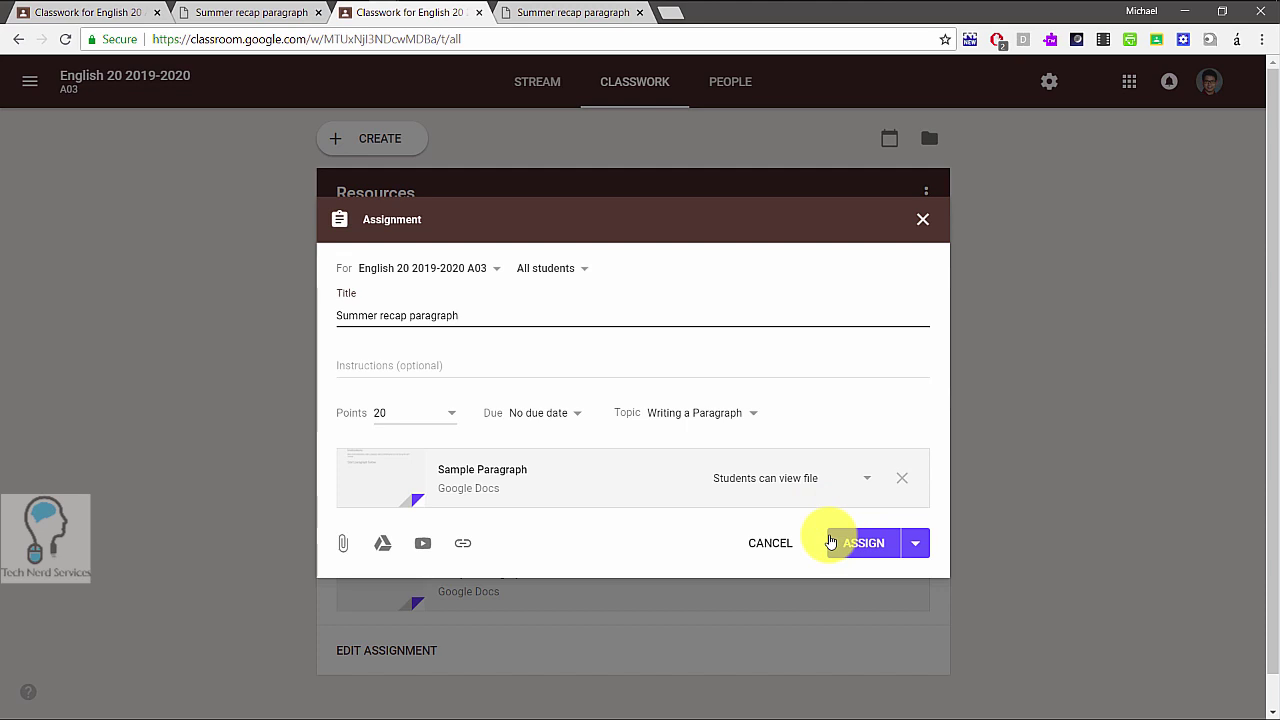
click(780, 550)
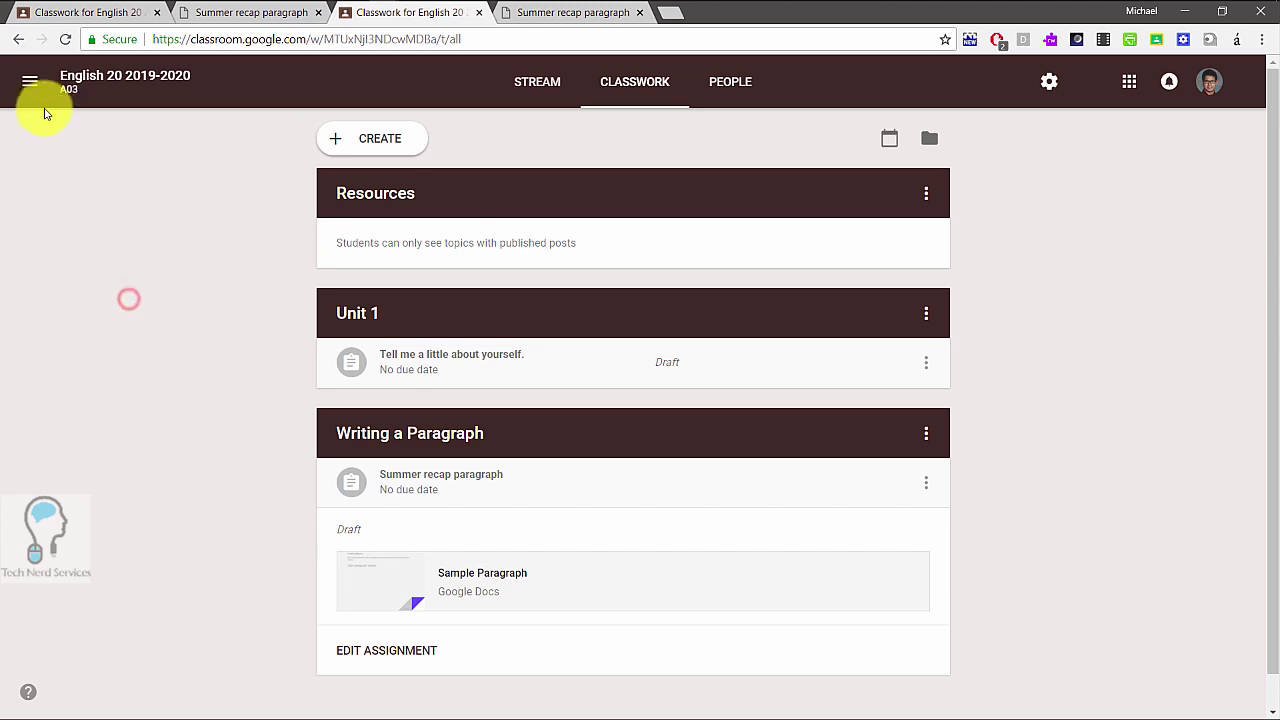
Step: Open the general Classroom settings and examine the notification options
click(30, 80)
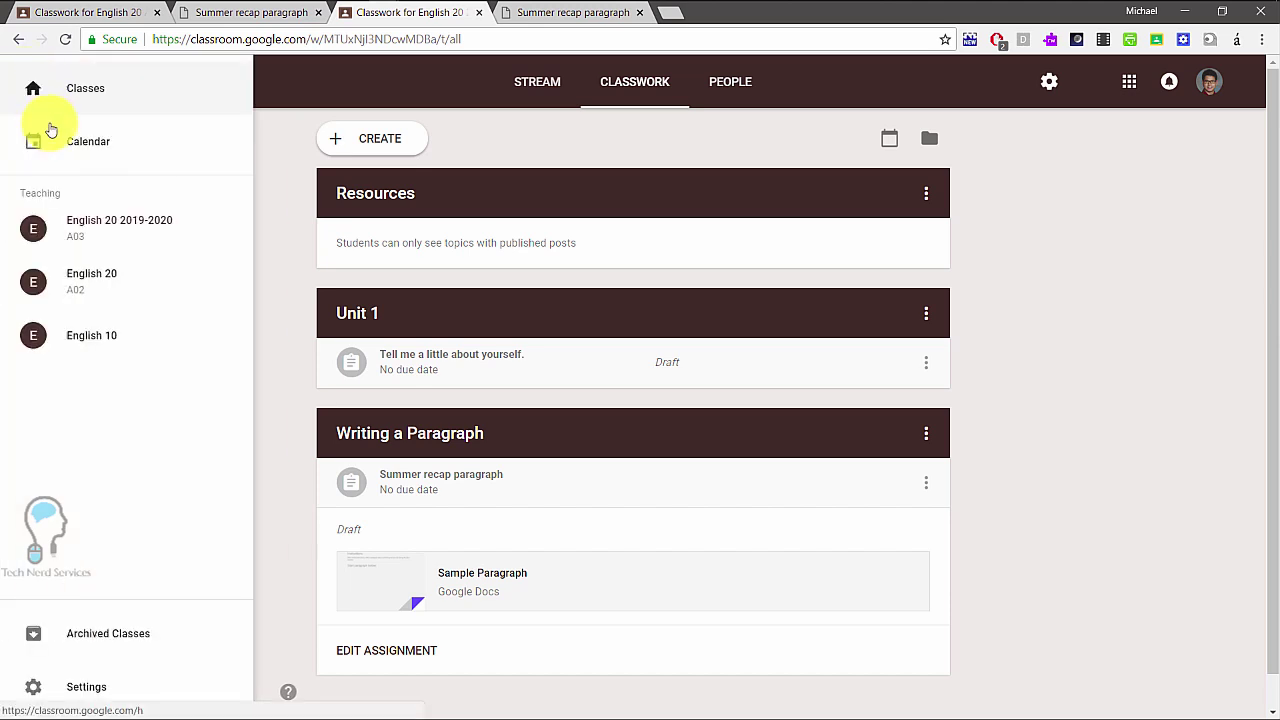
scroll(170, 598, down, 1)
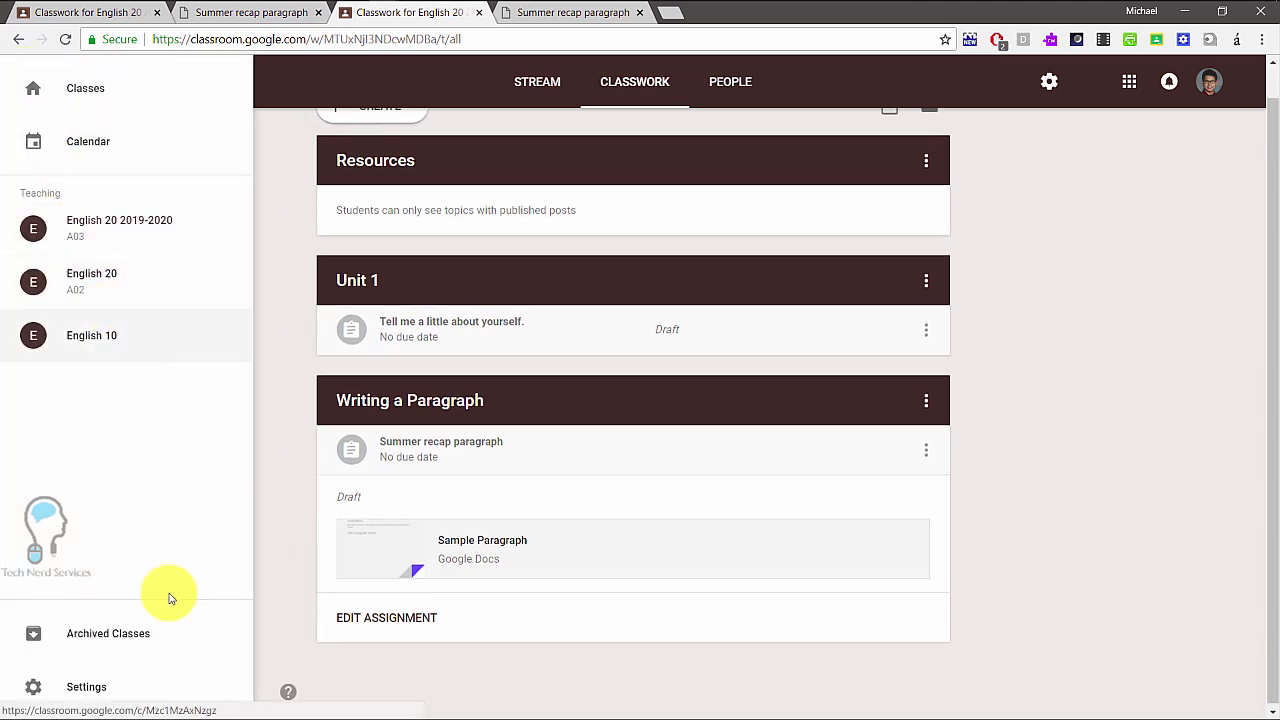
click(133, 687)
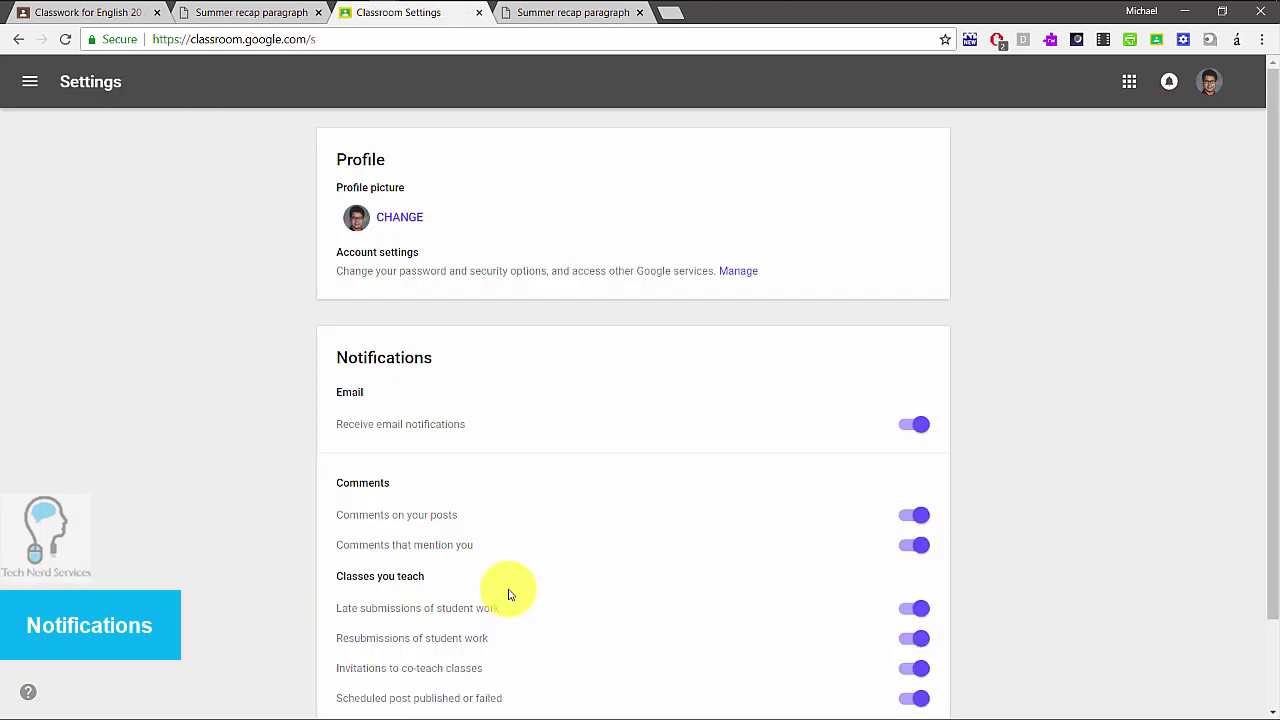
scroll(750, 378, down, 1)
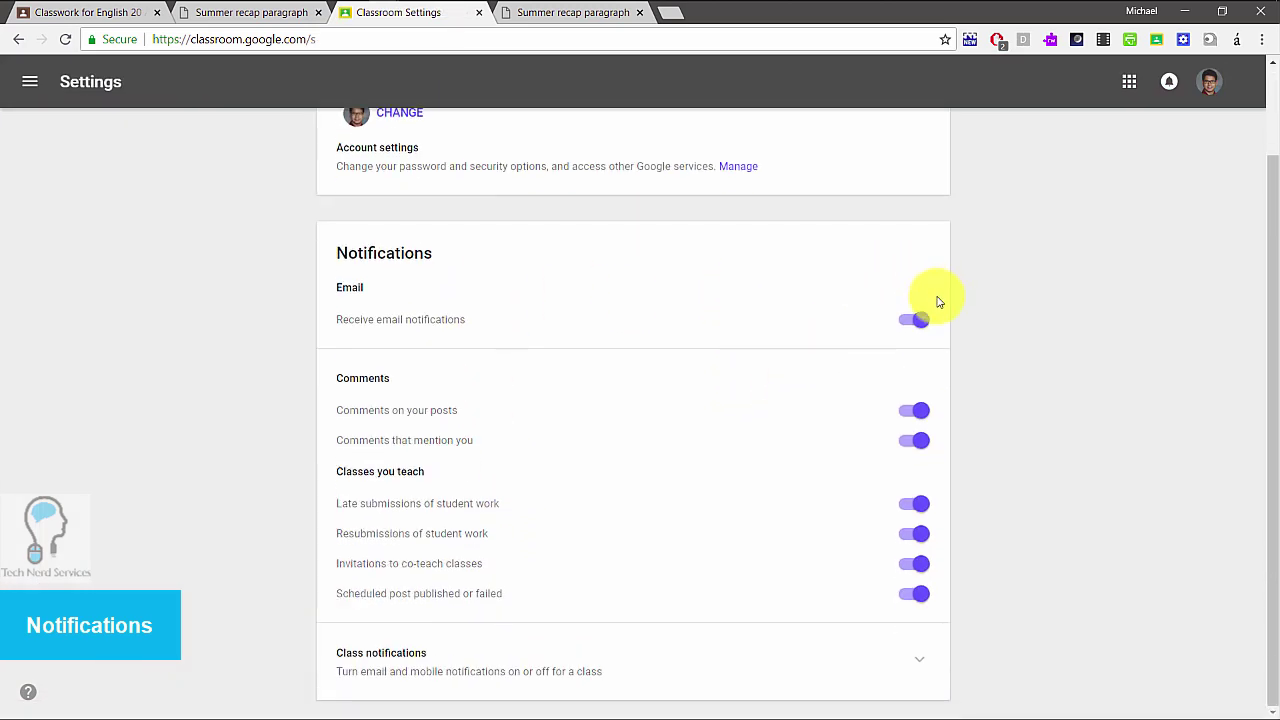
Step: Try switching a comment notification and the English 10 class notifications off and back on
click(917, 405)
click(917, 408)
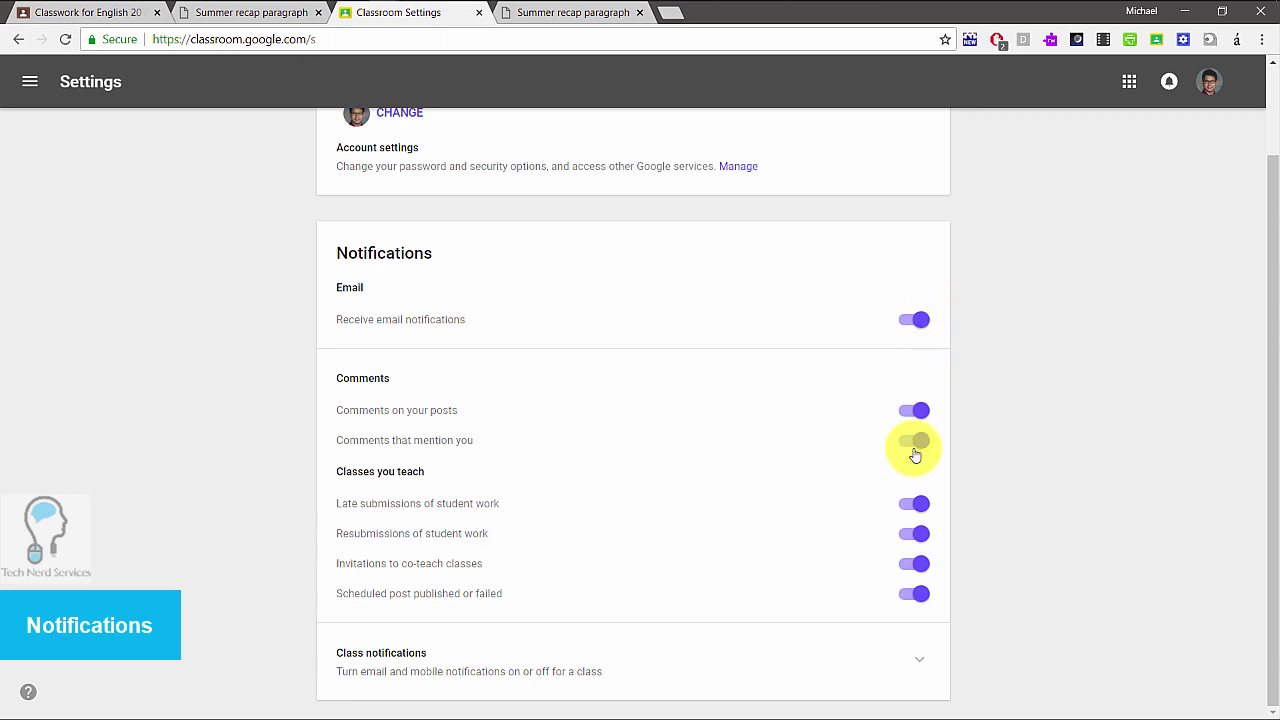
click(901, 663)
scroll(833, 608, down, 1)
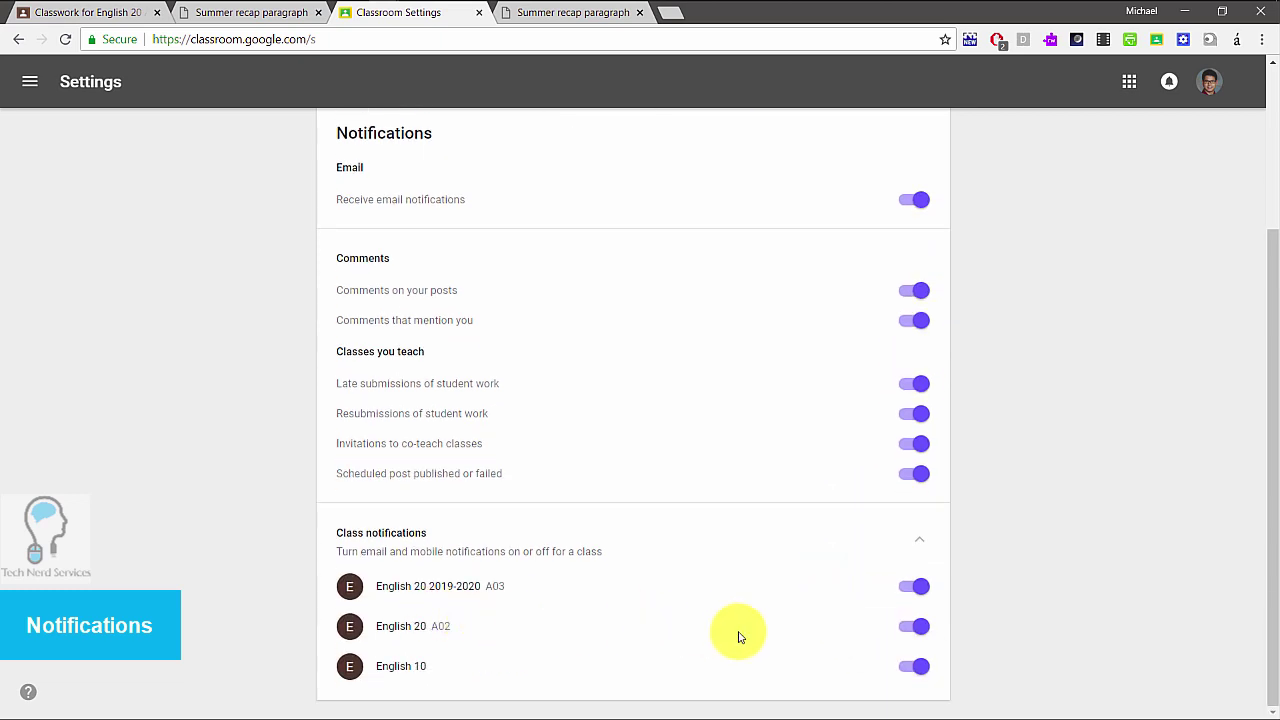
click(914, 648)
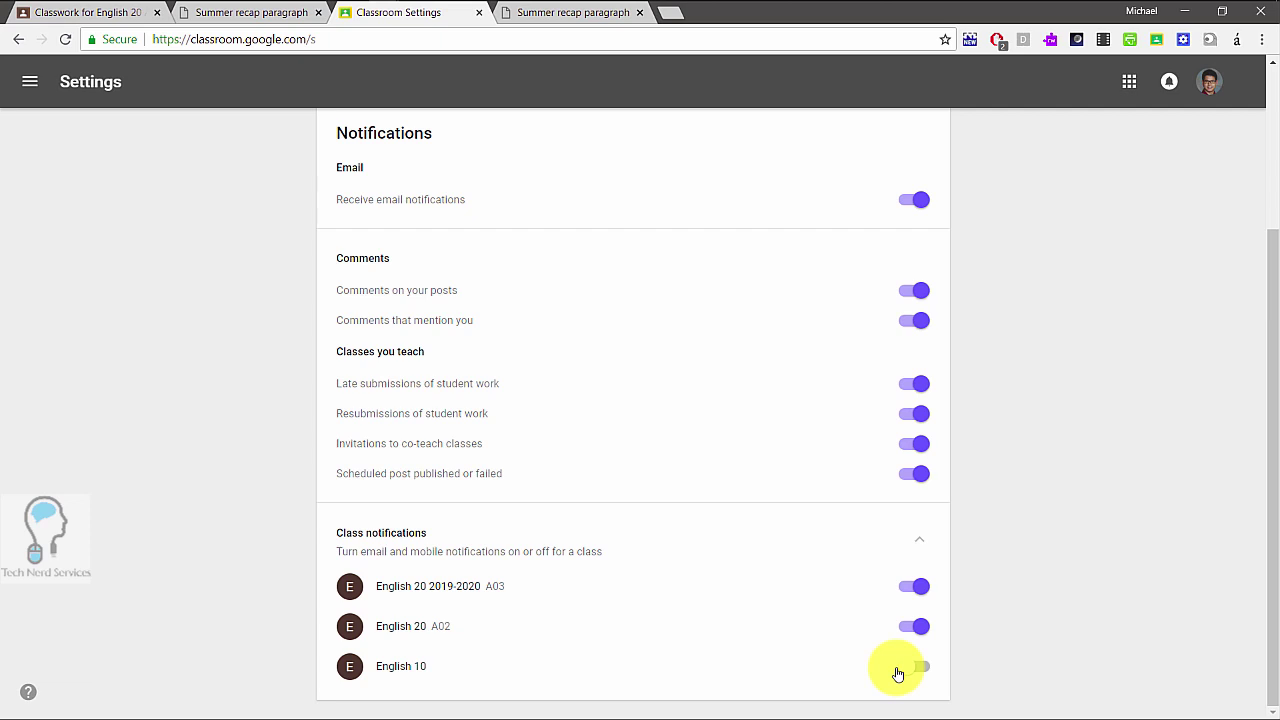
click(904, 670)
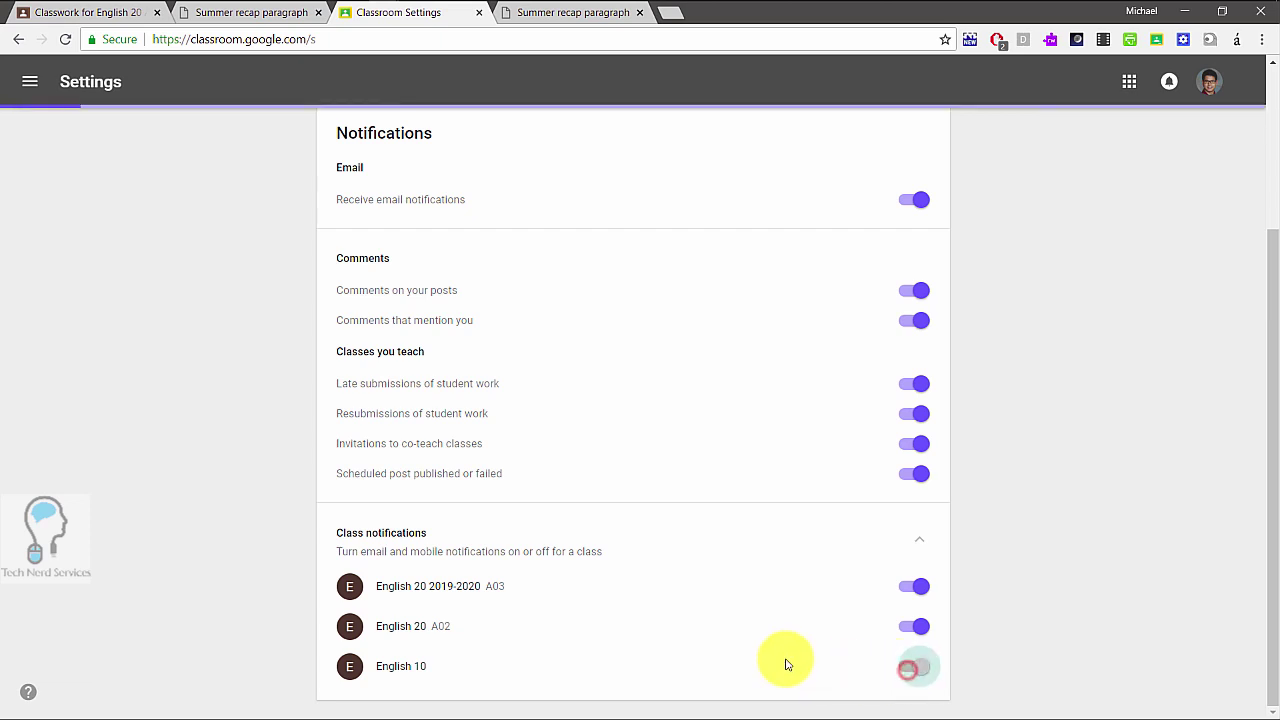
scroll(752, 650, up, 3)
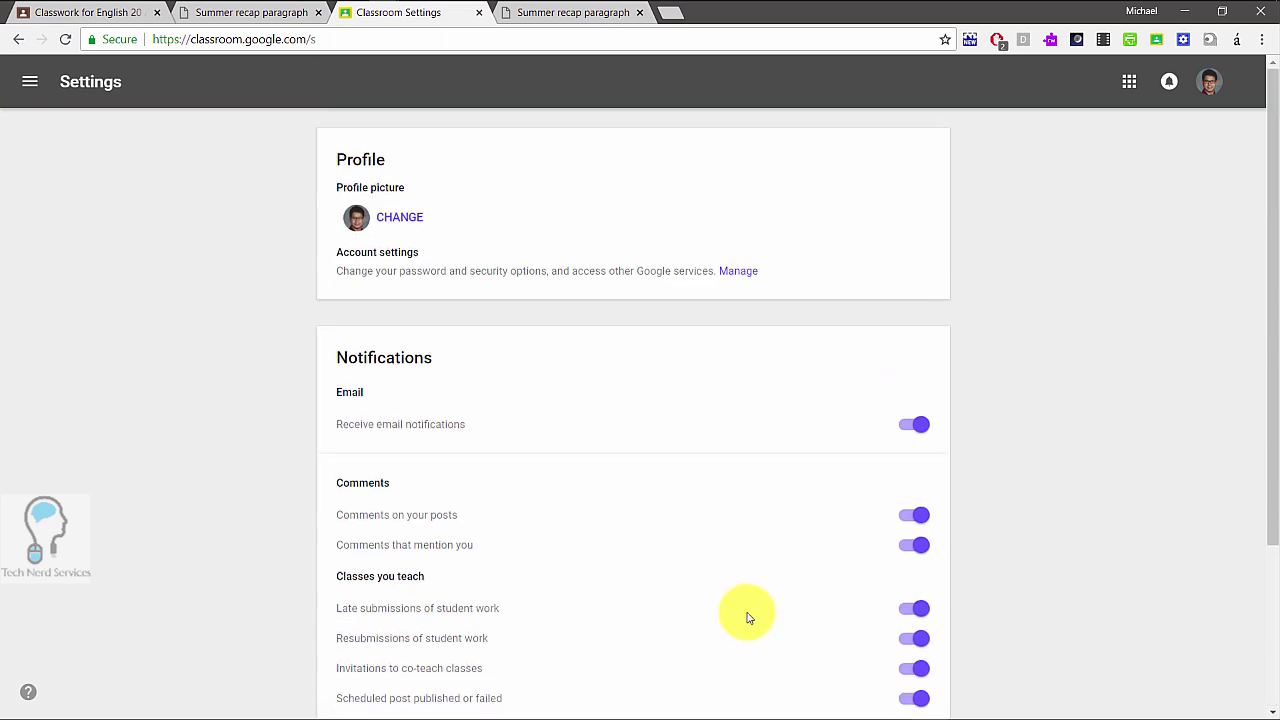